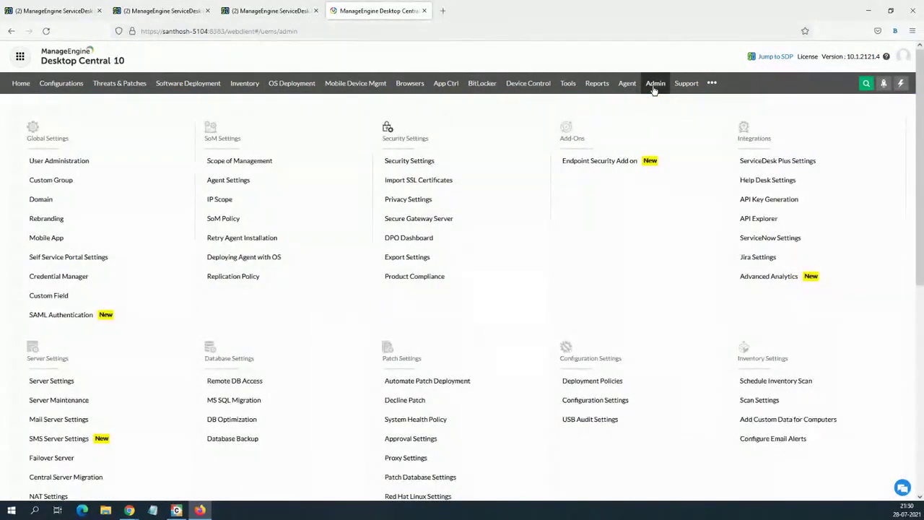
Regenerate the admin user's SDP-DC Integration API key under API Key Generation, copy it, and close the confirmation dialog.
{"action": "scroll", "coordinate": [642, 183], "scroll_direction": "down", "scroll_amount": 1}
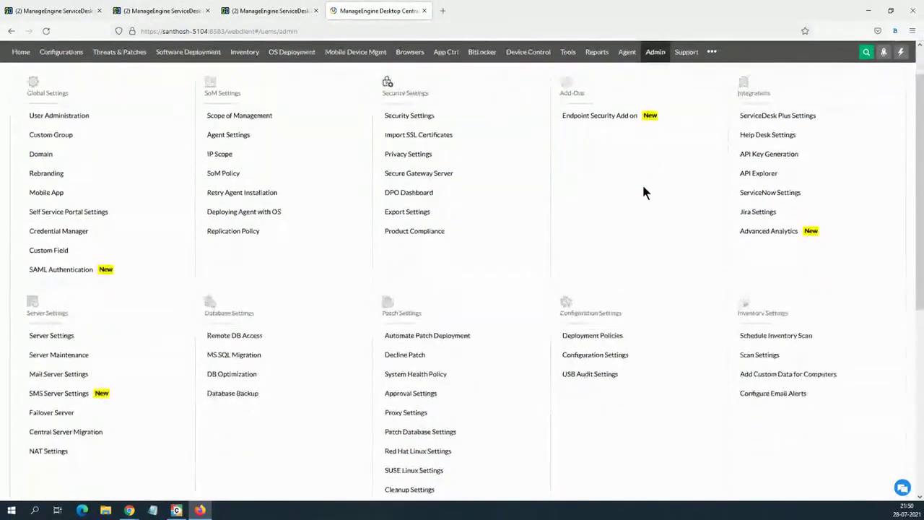
{"action": "left_click", "coordinate": [782, 153]}
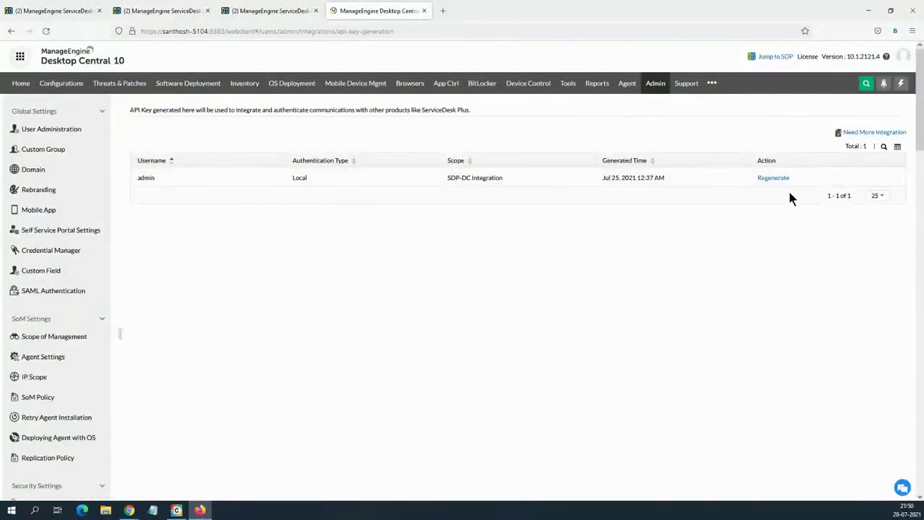
{"action": "left_click_drag", "start_coordinate": [504, 178], "coordinate": [457, 179]}
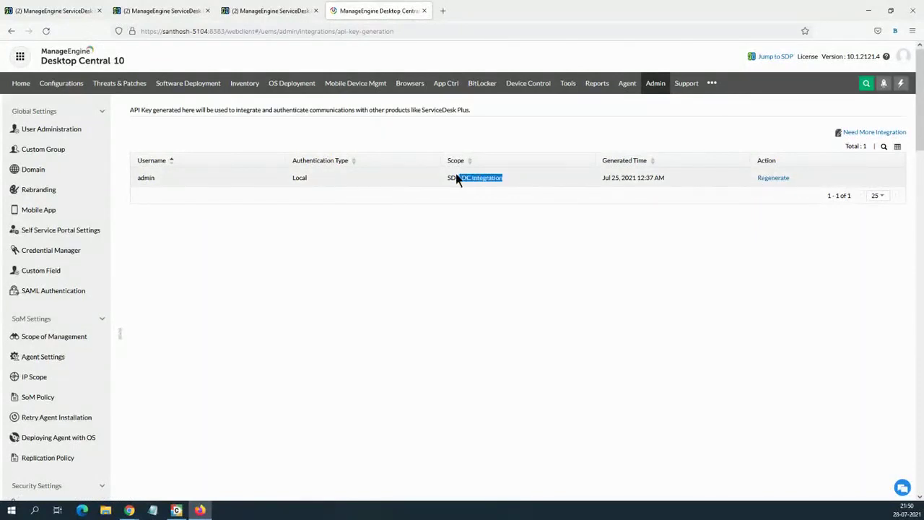
{"action": "left_click", "coordinate": [780, 179]}
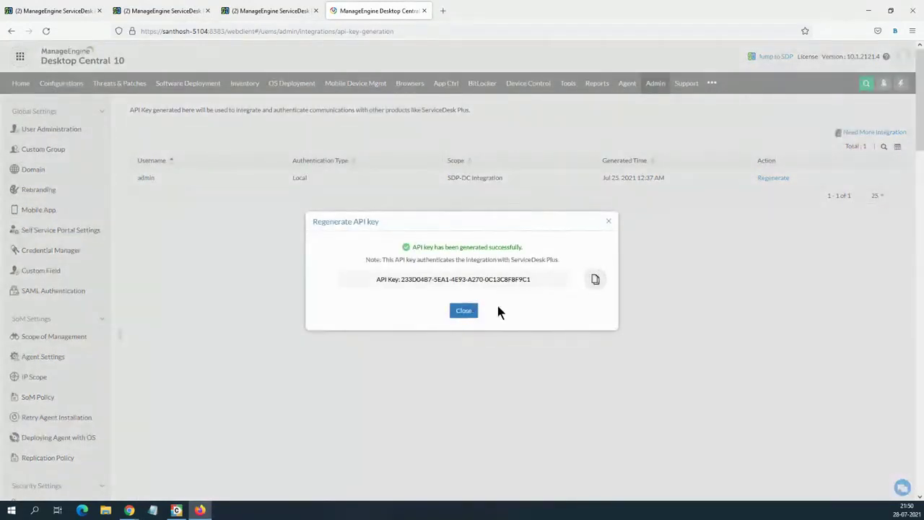
{"action": "left_click", "coordinate": [595, 279]}
{"action": "left_click", "coordinate": [468, 317]}
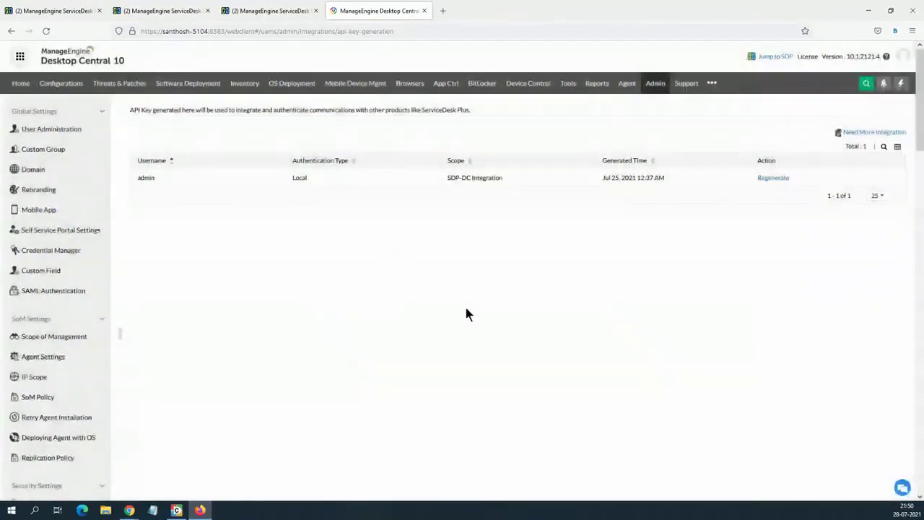
Switch to ServiceDesk Plus and open the DesktopCentral Server Settings in the admin Integrations section.
{"action": "left_click", "coordinate": [171, 9]}
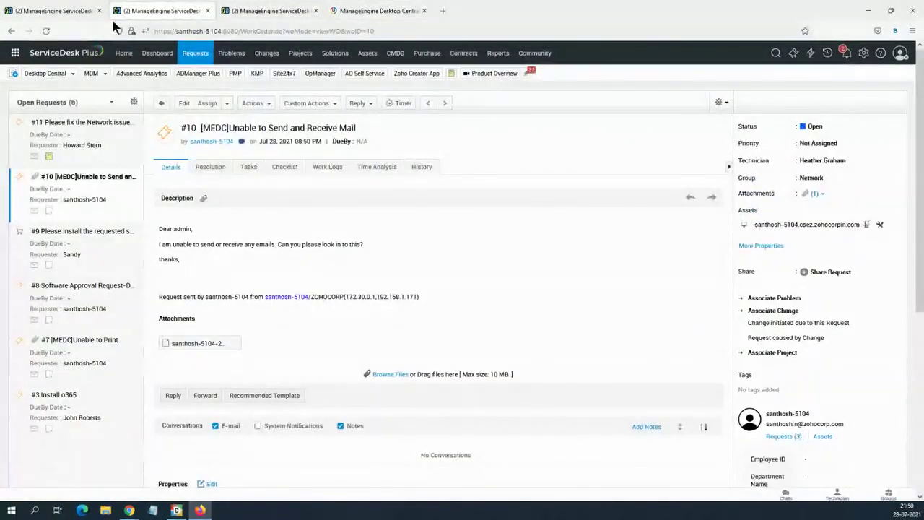
{"action": "left_click", "coordinate": [864, 55]}
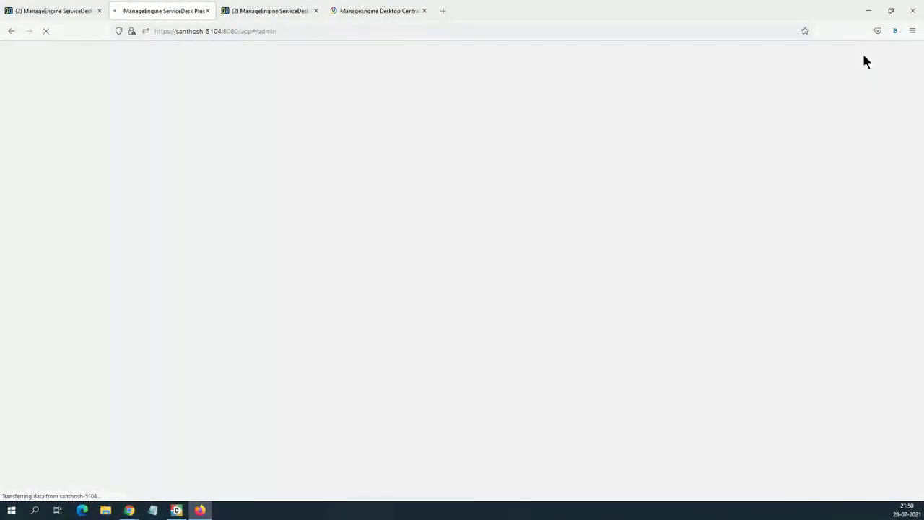
{"action": "scroll", "coordinate": [593, 332], "scroll_direction": "down", "scroll_amount": 2}
{"action": "scroll", "coordinate": [595, 339], "scroll_direction": "down", "scroll_amount": 3}
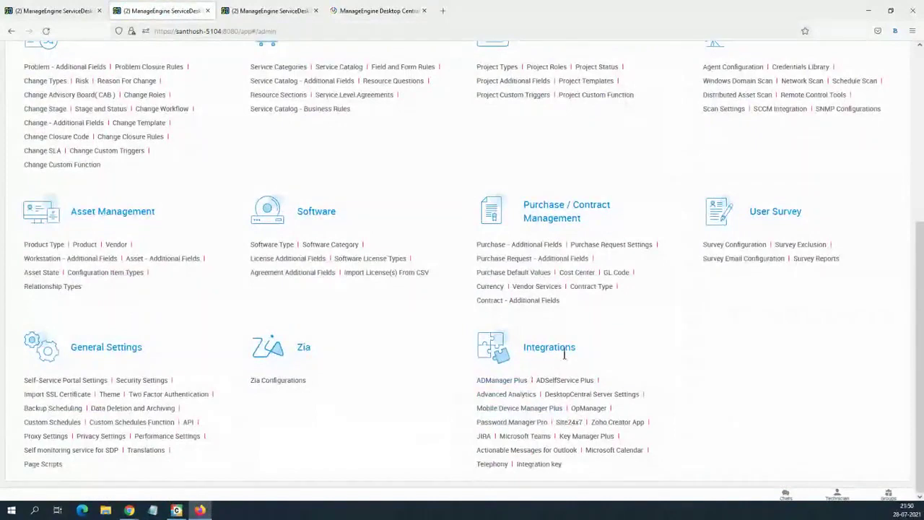
{"action": "left_click_drag", "start_coordinate": [583, 354], "coordinate": [526, 342]}
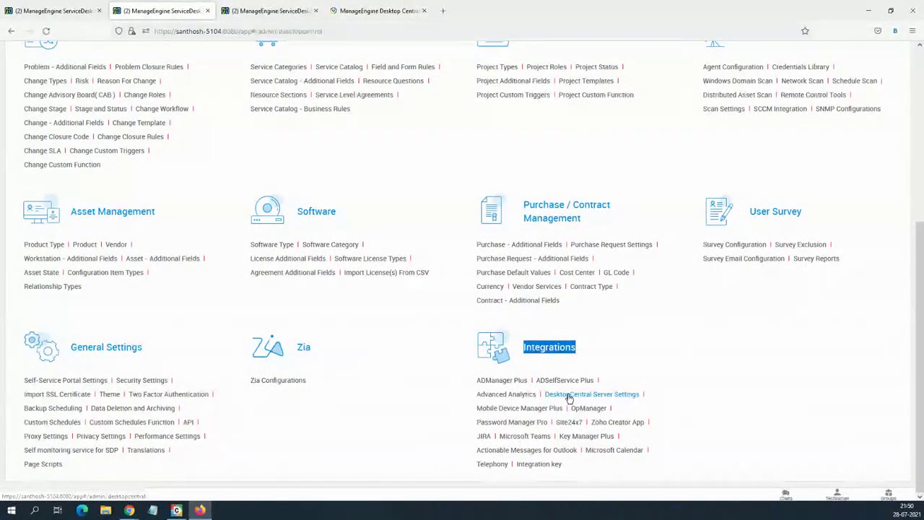
{"action": "left_click", "coordinate": [569, 396]}
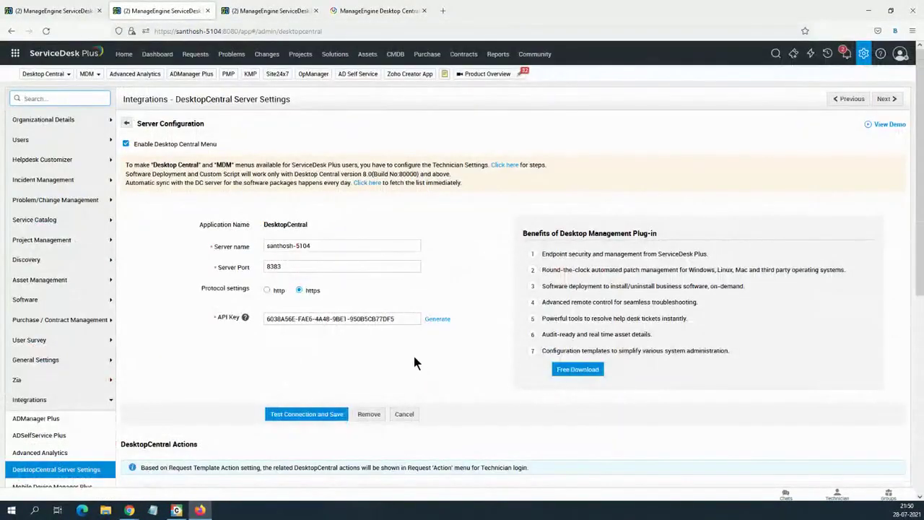
Replace the API Key in the DesktopCentral server configuration with the copied key, and test and save the connection.
{"action": "left_click_drag", "start_coordinate": [397, 319], "coordinate": [206, 301]}
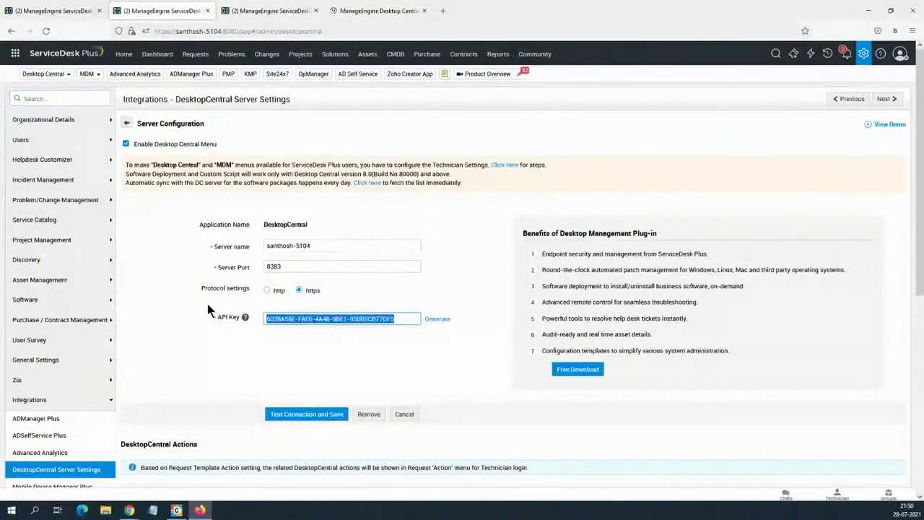
{"action": "key", "text": "ctrl+v"}
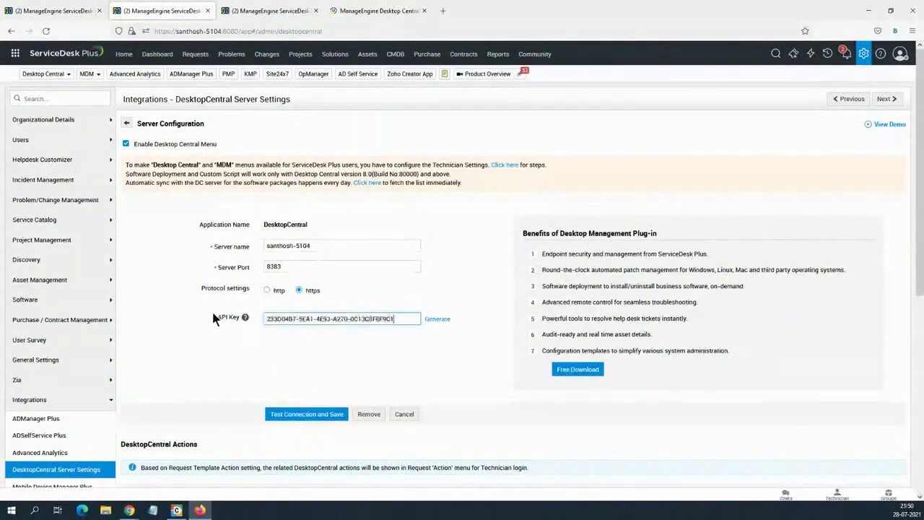
{"action": "left_click", "coordinate": [303, 414]}
{"action": "left_click_drag", "start_coordinate": [79, 265], "coordinate": [485, 181]}
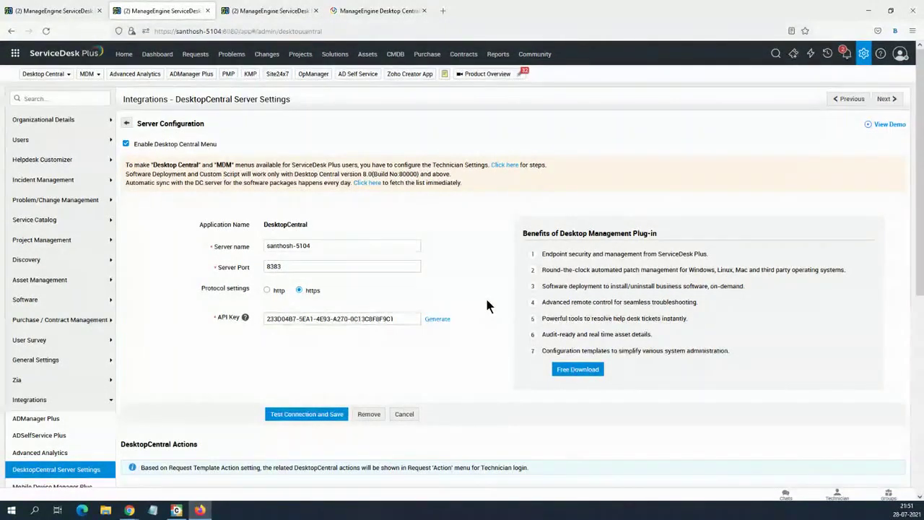
Open the Install/Uninstall software action, examine the roles offered under Select Roles, and set it back to All Roles.
{"action": "scroll", "coordinate": [486, 306], "scroll_direction": "down", "scroll_amount": 2}
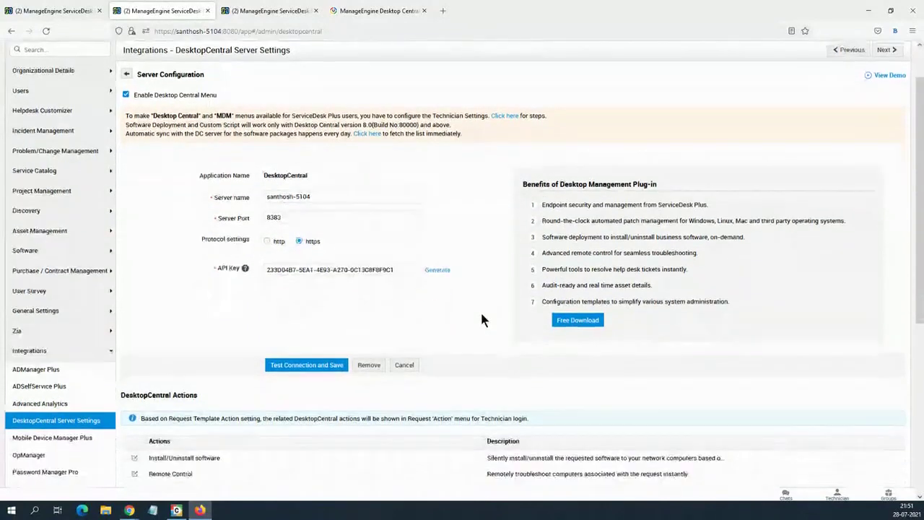
{"action": "scroll", "coordinate": [454, 302], "scroll_direction": "down", "scroll_amount": 1}
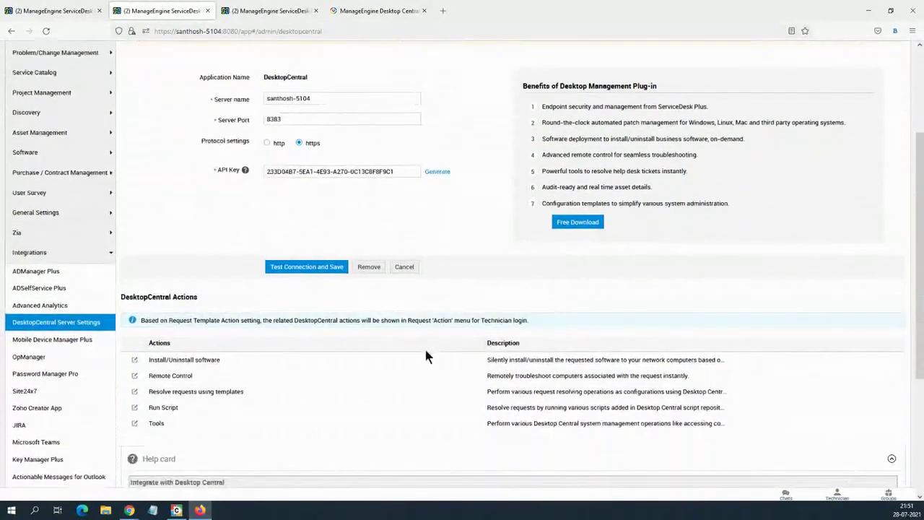
{"action": "scroll", "coordinate": [265, 388], "scroll_direction": "down", "scroll_amount": 1}
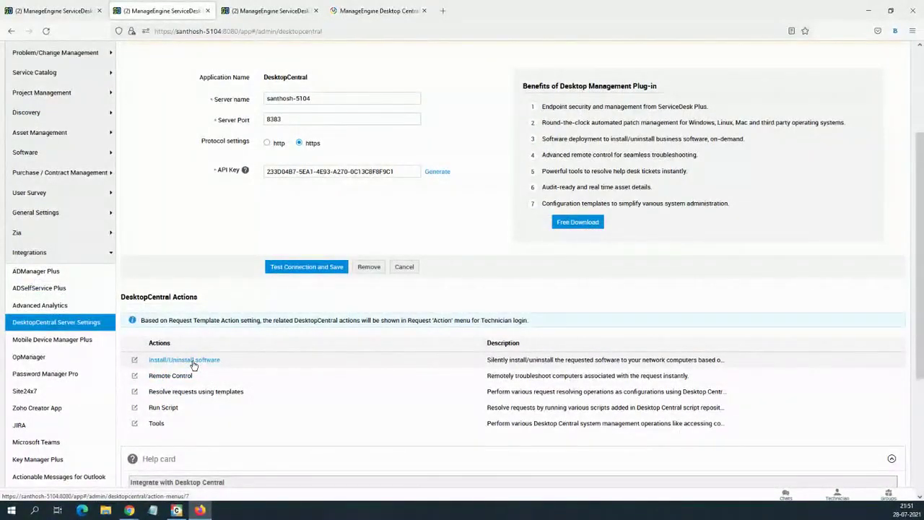
{"action": "left_click", "coordinate": [193, 363]}
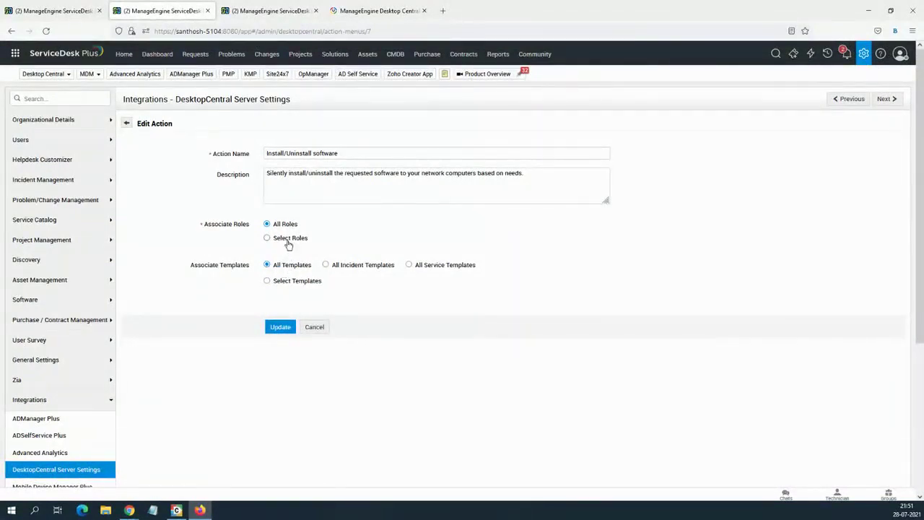
{"action": "left_click", "coordinate": [289, 239]}
{"action": "left_click", "coordinate": [289, 259]}
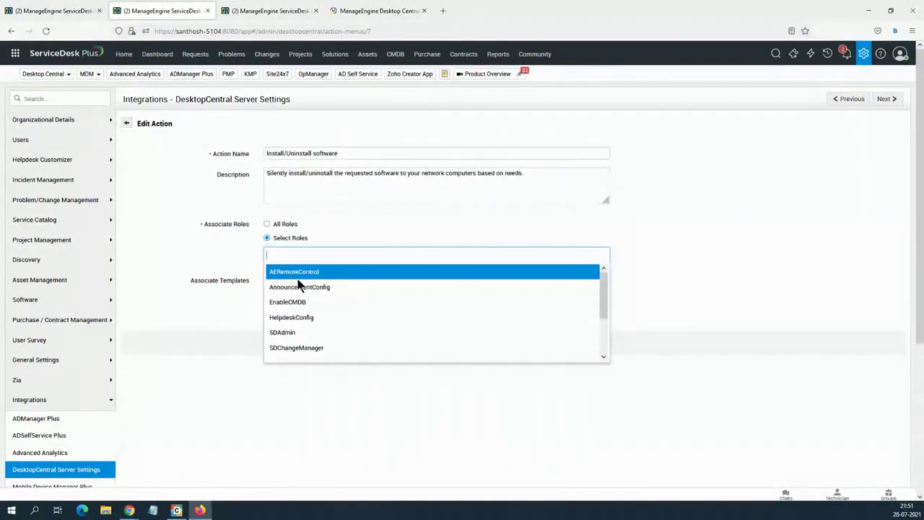
{"action": "left_click", "coordinate": [215, 265]}
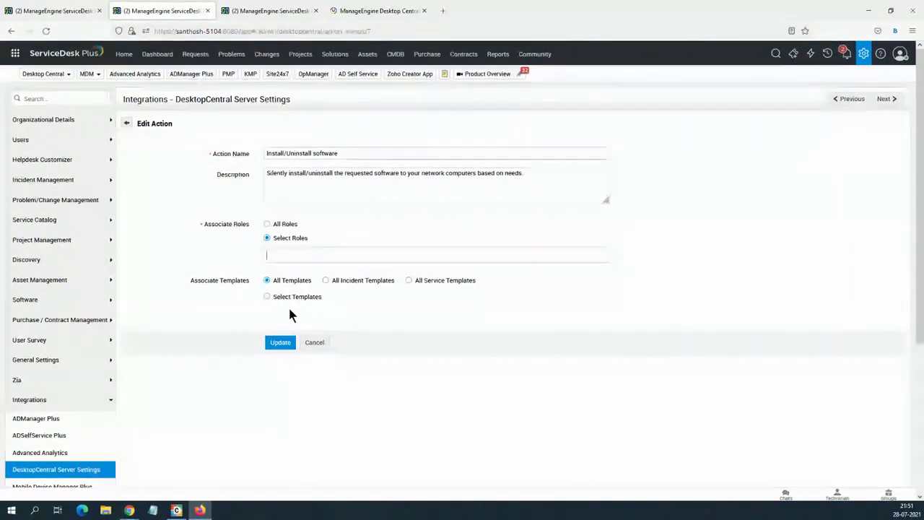
{"action": "left_click", "coordinate": [284, 227]}
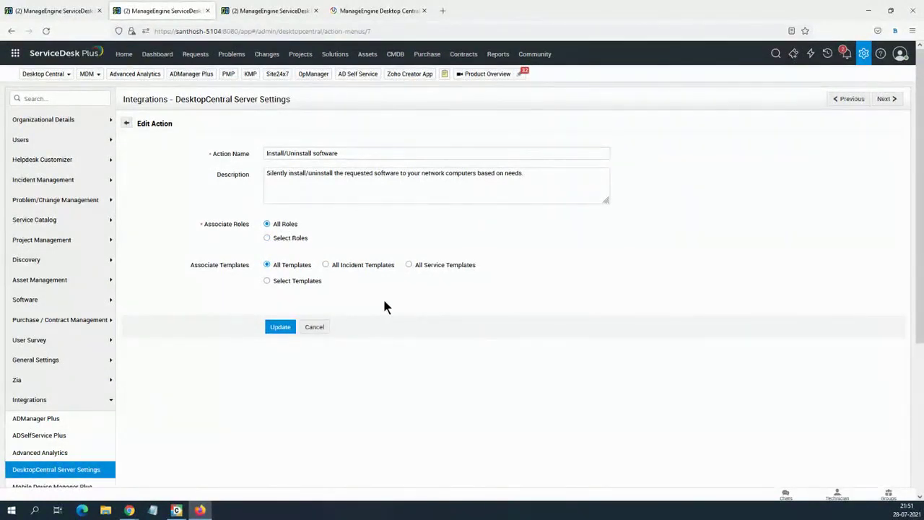
Examine the incident templates offered under Select Templates for this action, and return to the server configuration without updating.
{"action": "left_click", "coordinate": [302, 284]}
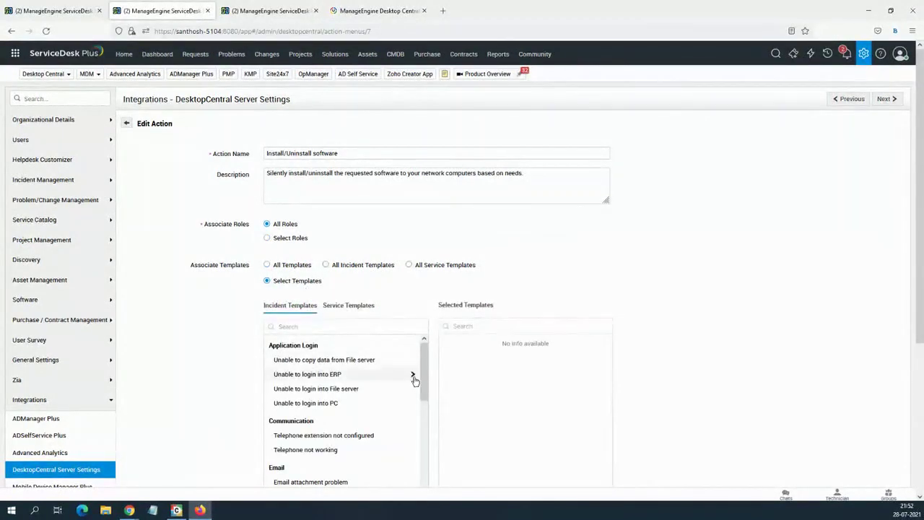
{"action": "scroll", "coordinate": [462, 300], "scroll_direction": "down", "scroll_amount": 1}
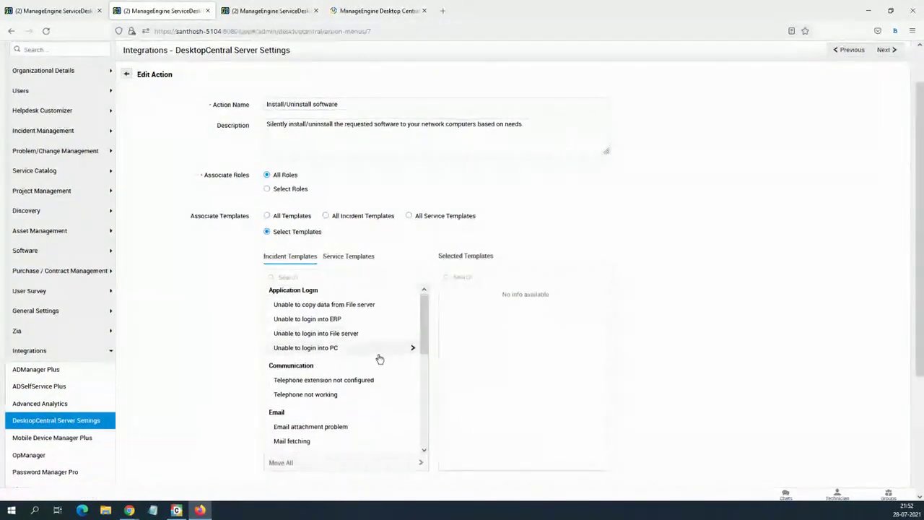
{"action": "scroll", "coordinate": [379, 361], "scroll_direction": "down", "scroll_amount": 3}
{"action": "scroll", "coordinate": [371, 377], "scroll_direction": "down", "scroll_amount": 1}
{"action": "scroll", "coordinate": [361, 384], "scroll_direction": "down", "scroll_amount": 2}
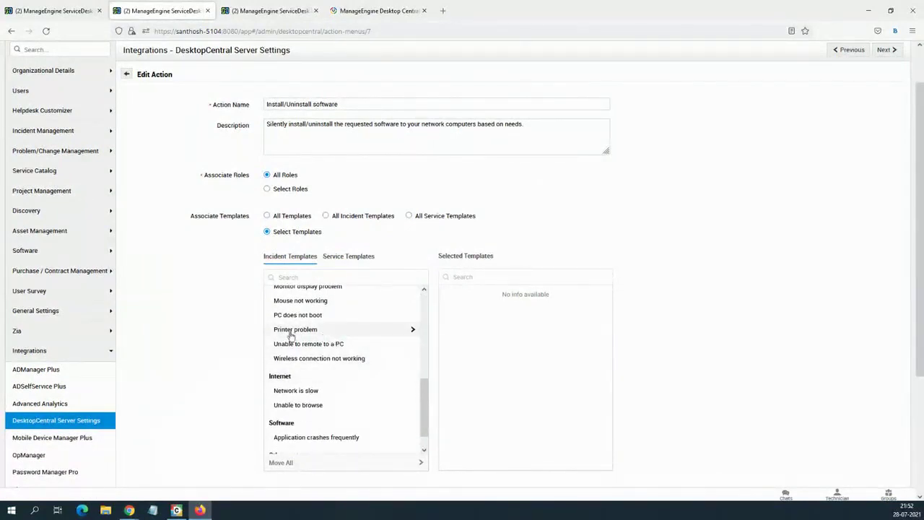
{"action": "scroll", "coordinate": [211, 304], "scroll_direction": "up", "scroll_amount": 1}
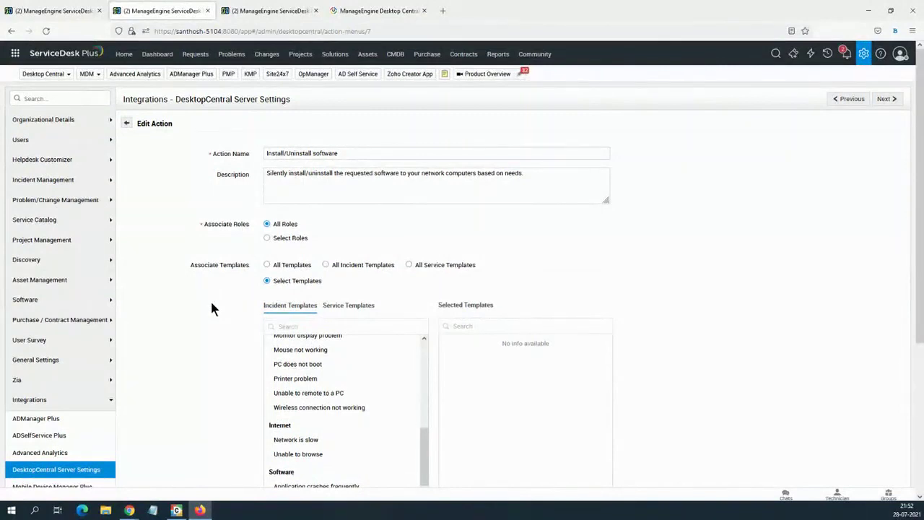
{"action": "left_click", "coordinate": [127, 123]}
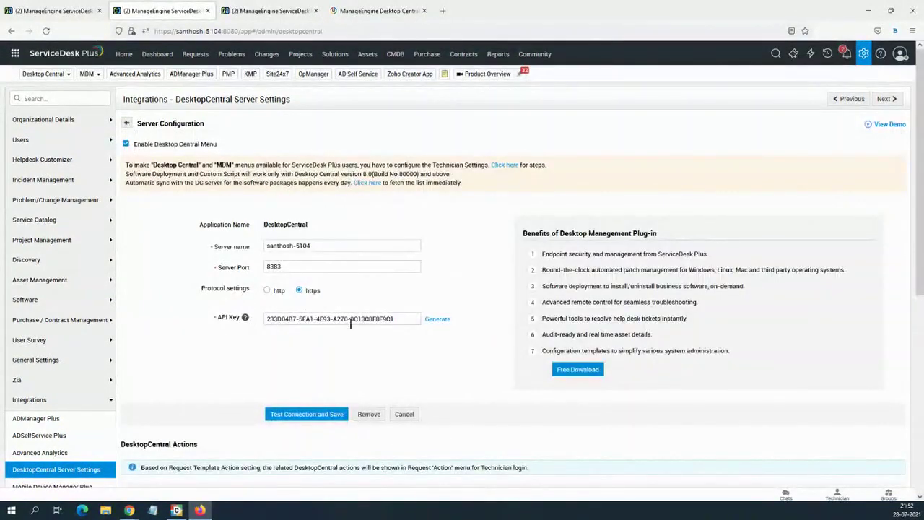
Review the DesktopCentral actions listed below the server configuration.
{"action": "left_click", "coordinate": [396, 320]}
{"action": "scroll", "coordinate": [306, 381], "scroll_direction": "down", "scroll_amount": 5}
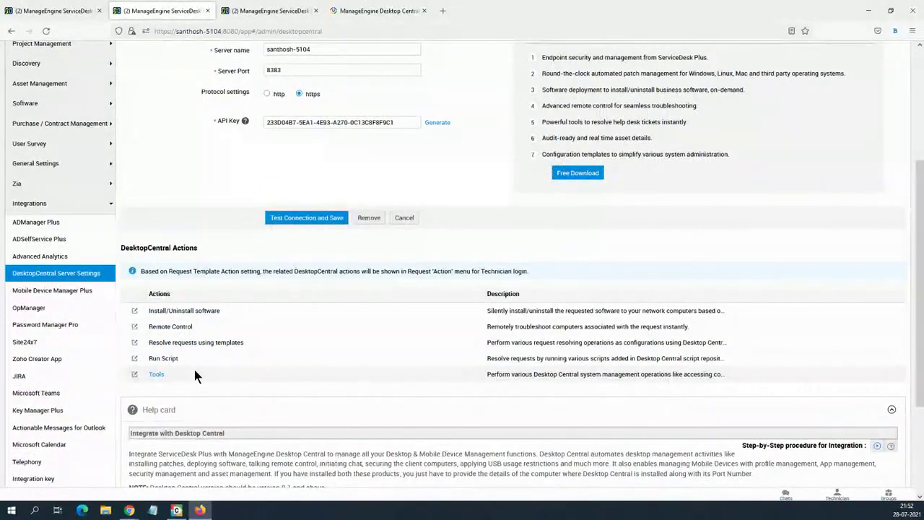
{"action": "scroll", "coordinate": [194, 372], "scroll_direction": "up", "scroll_amount": 5}
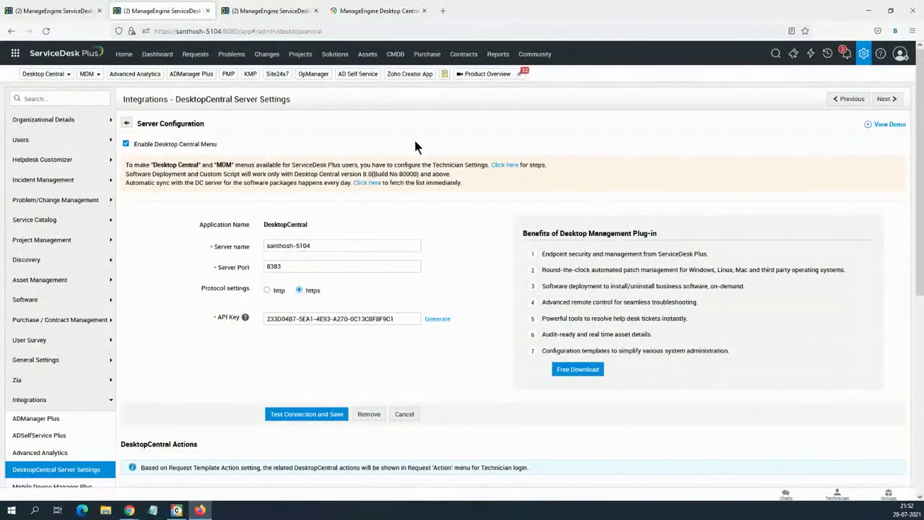
Switch to Desktop Central, open its ServiceDesk Plus Settings for modification, and select the ServiceDesk Plus server name.
{"action": "left_click", "coordinate": [377, 20]}
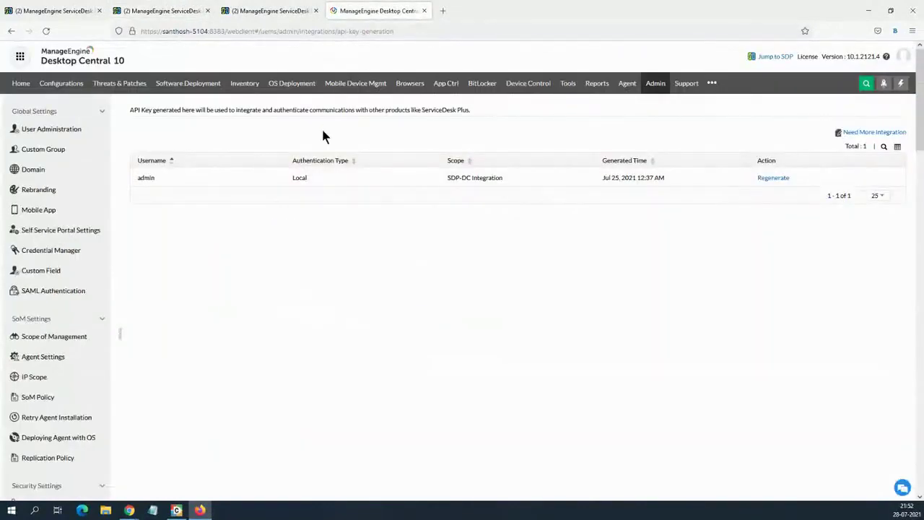
{"action": "left_click", "coordinate": [660, 85]}
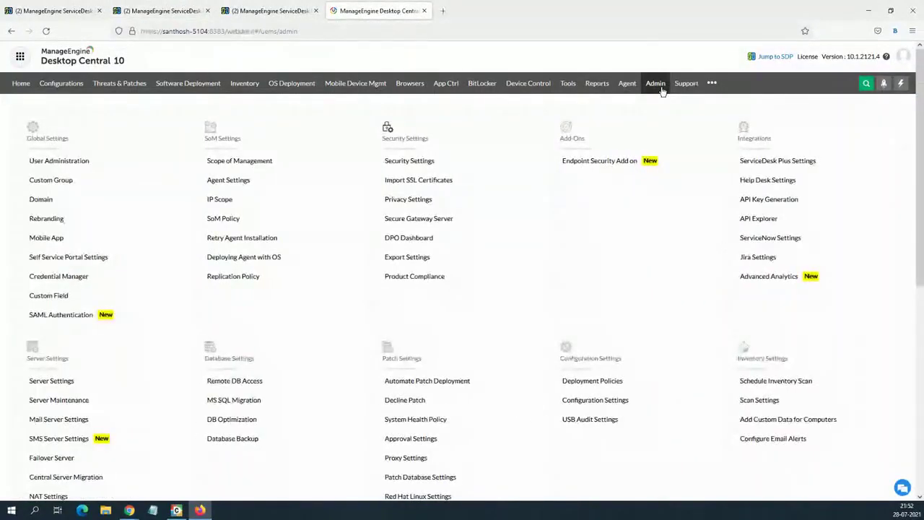
{"action": "left_click", "coordinate": [767, 164]}
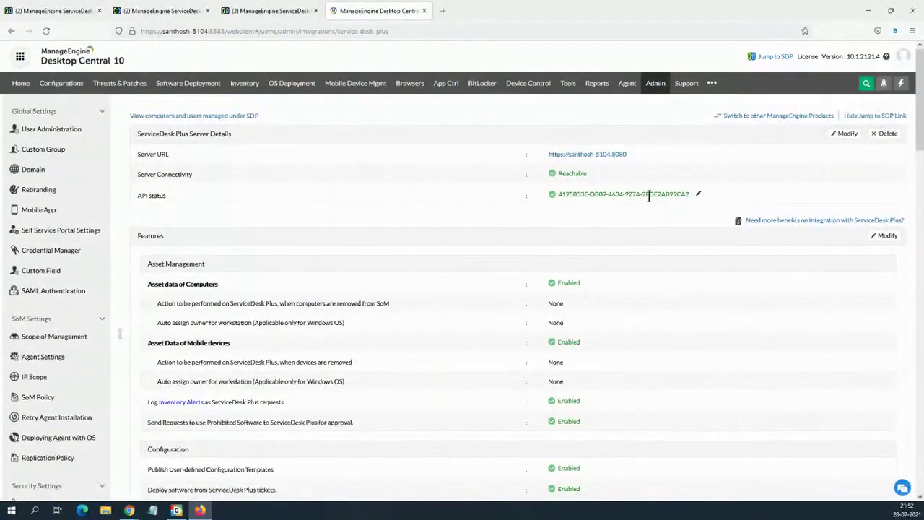
{"action": "left_click", "coordinate": [847, 134]}
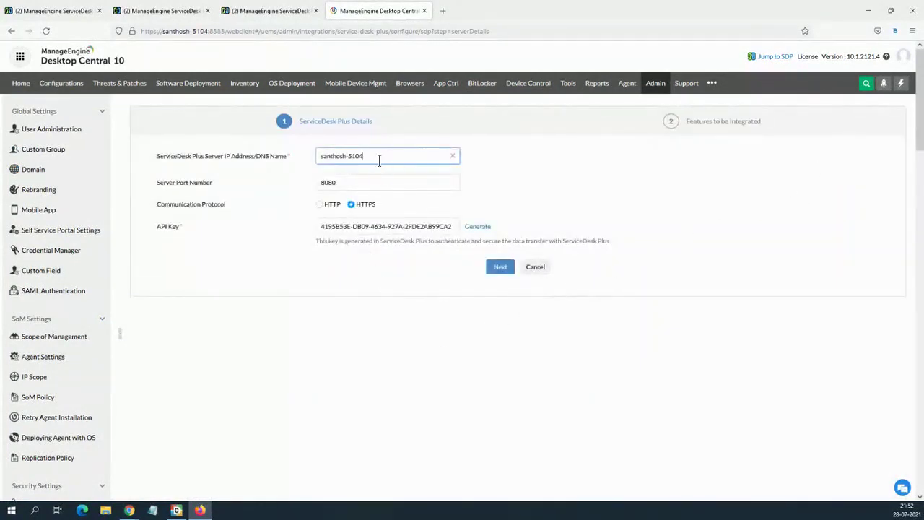
{"action": "triple_click", "coordinate": [379, 156]}
Open ServiceDesk Plus key generation from the API Key field, try to generate a key with Expires on selected, and close the window.
{"action": "left_click", "coordinate": [477, 226]}
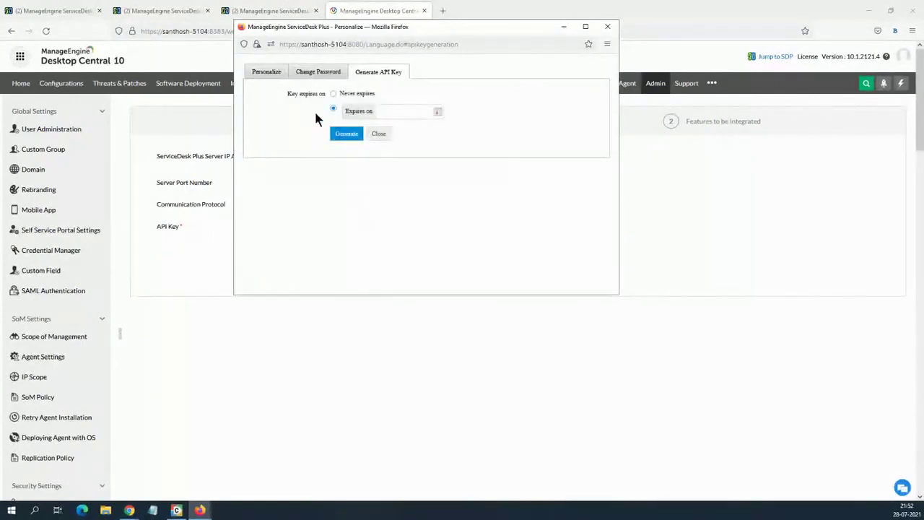
{"action": "left_click", "coordinate": [273, 75]}
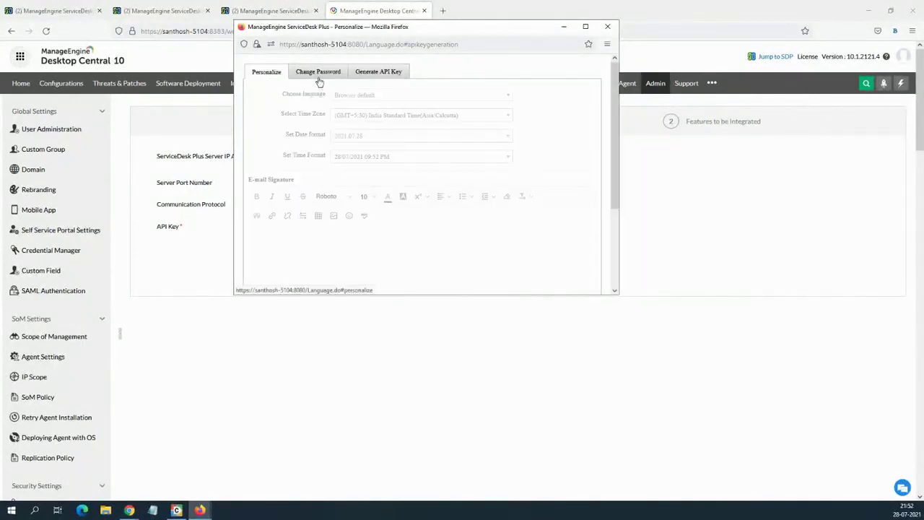
{"action": "left_click", "coordinate": [374, 76]}
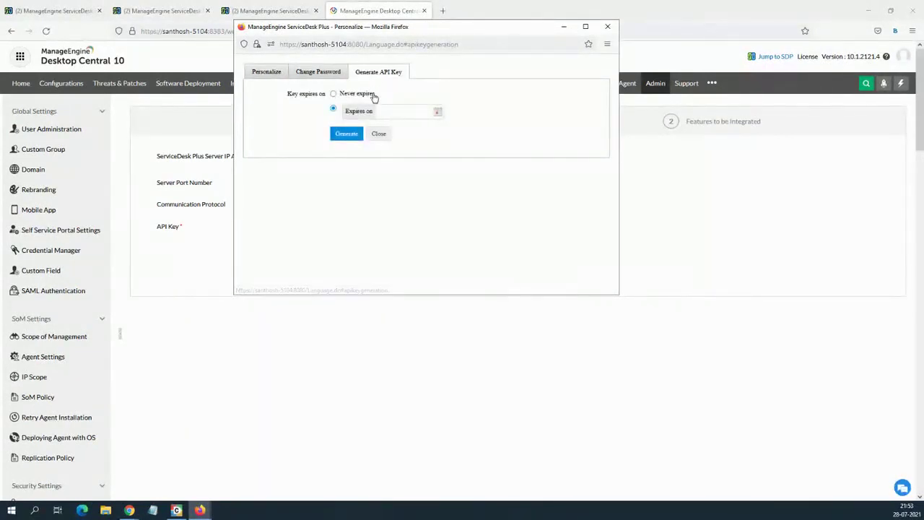
{"action": "left_click", "coordinate": [344, 135]}
{"action": "left_click", "coordinate": [378, 135]}
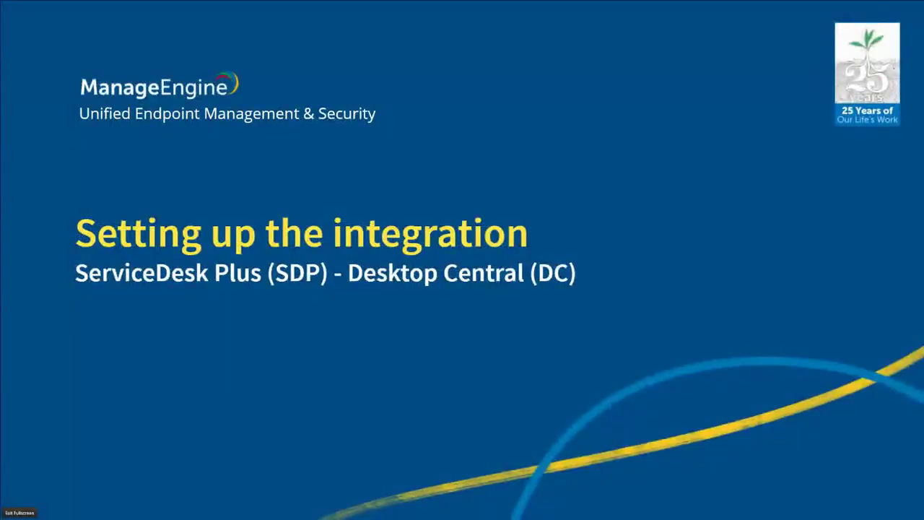
{"action": "key", "text": "Right"}
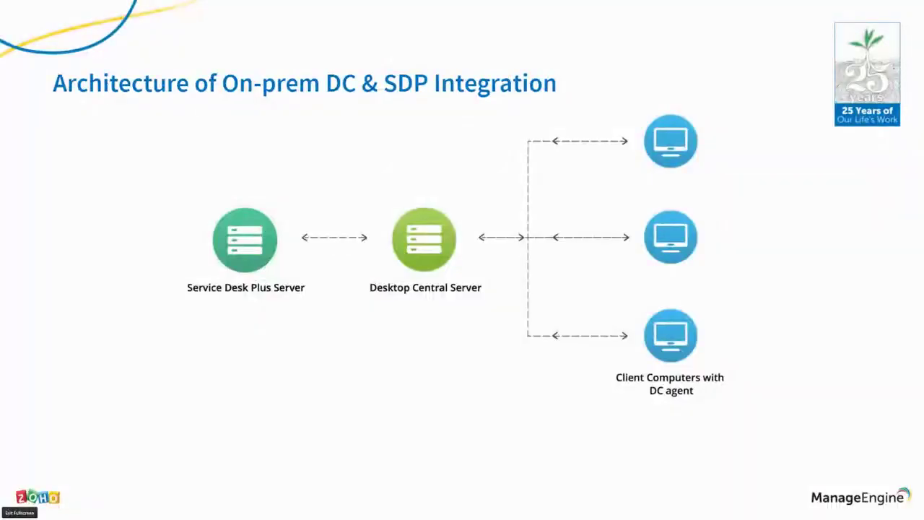
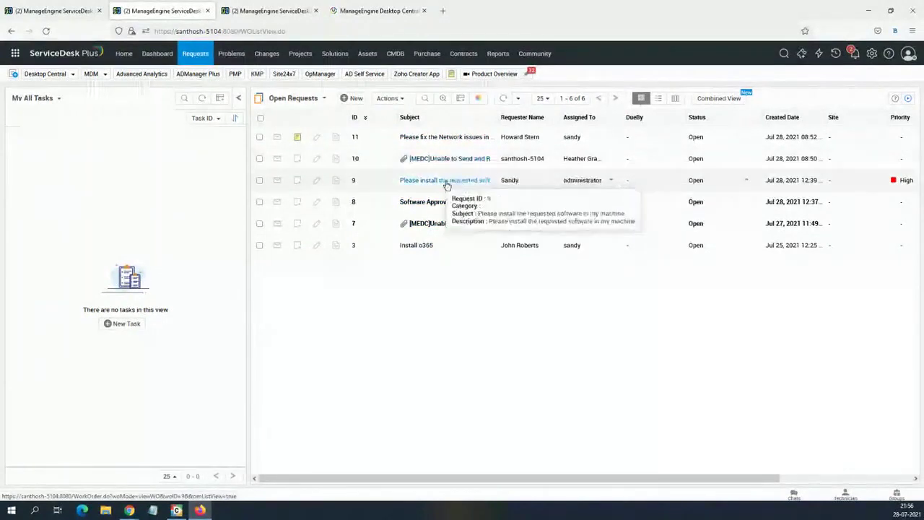
Open the request "[MEDC]Unable to Send and Receive Mail", check its asset's remote connection options, and launch System Manager for that computer.
{"action": "left_click", "coordinate": [449, 159]}
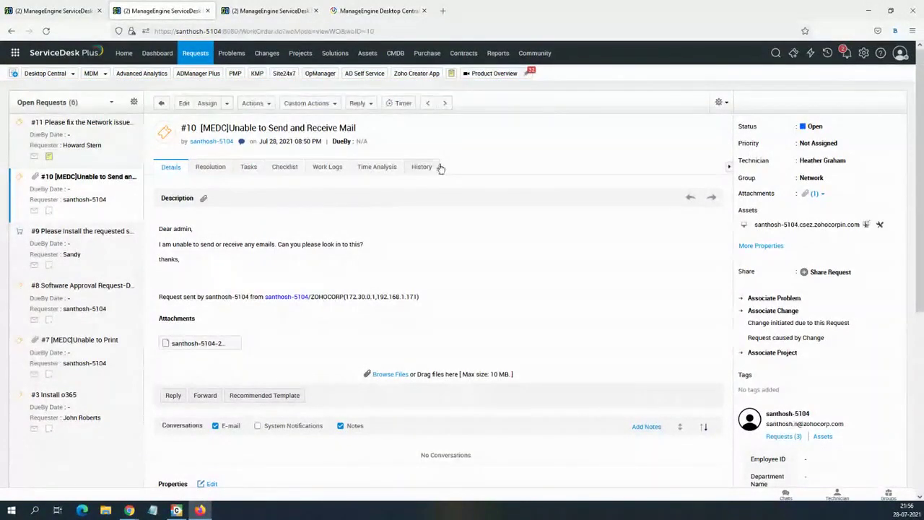
{"action": "scroll", "coordinate": [434, 179], "scroll_direction": "down", "scroll_amount": 1}
{"action": "scroll", "coordinate": [394, 204], "scroll_direction": "up", "scroll_amount": 1}
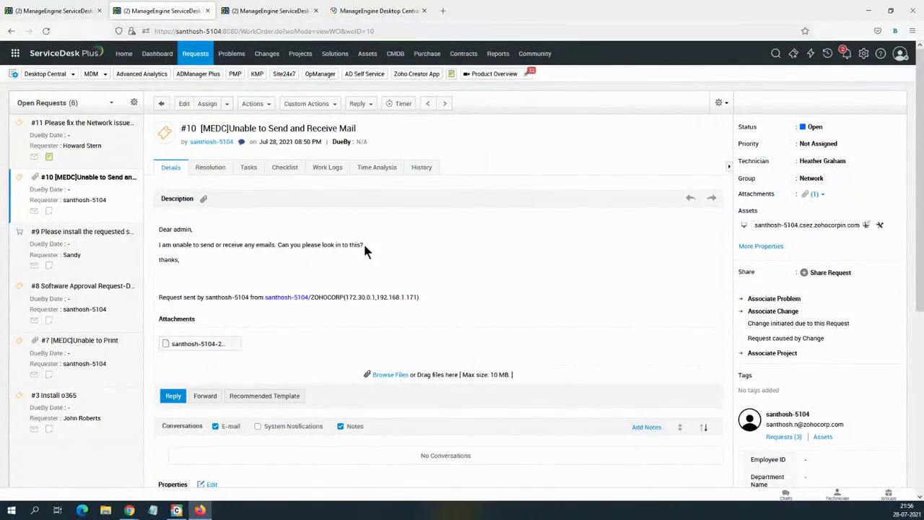
{"action": "left_click", "coordinate": [867, 226]}
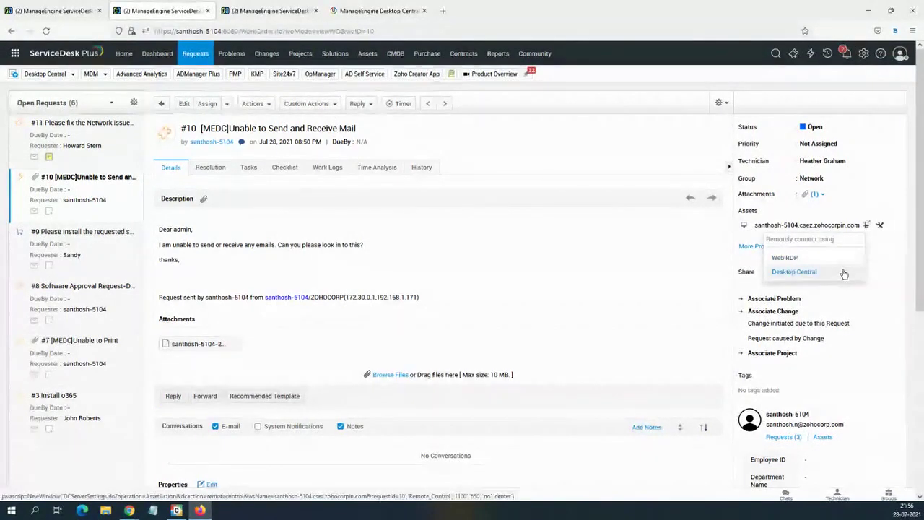
{"action": "left_click", "coordinate": [881, 226]}
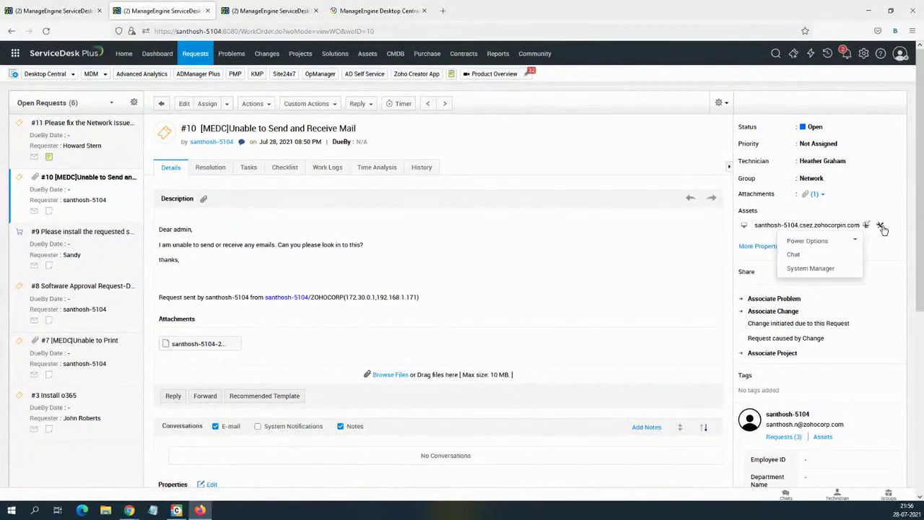
{"action": "left_click", "coordinate": [825, 267]}
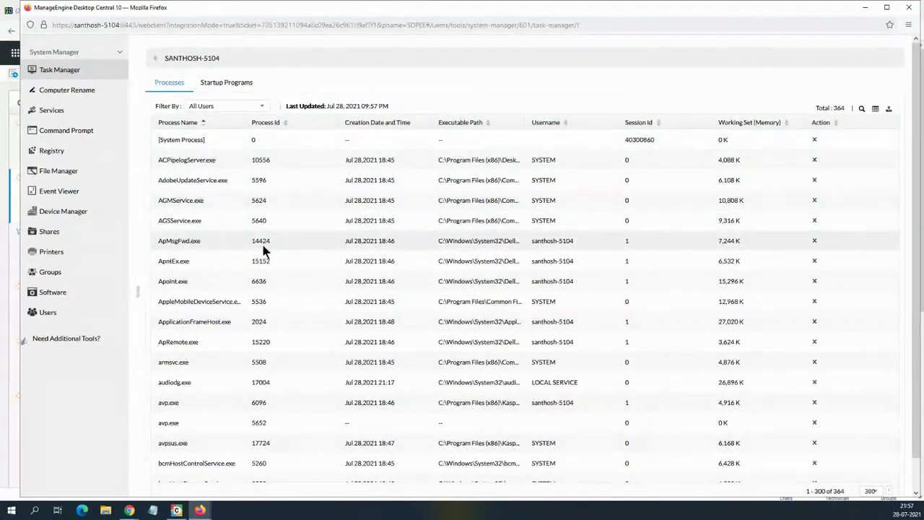
Open the computer's Services list, examine the actions available for ActiveX Installer (AxInstSV), and expand the computer details.
{"action": "left_click", "coordinate": [72, 109]}
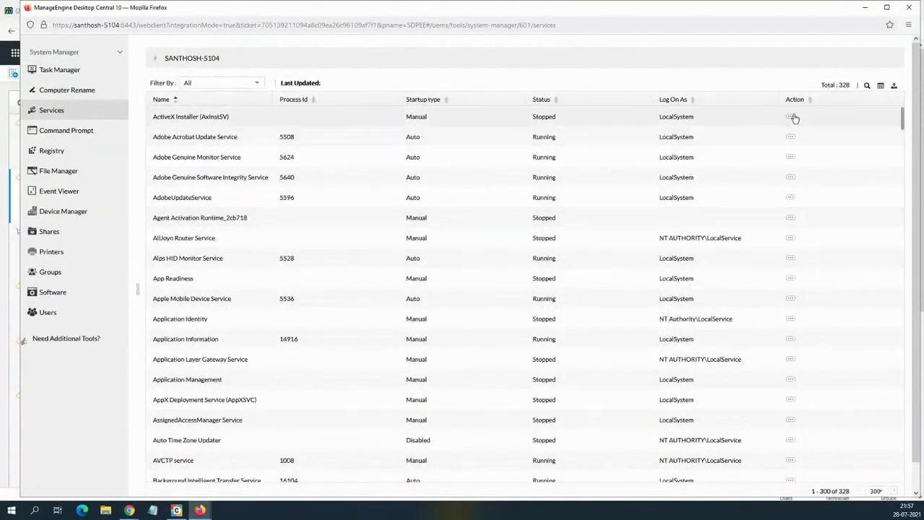
{"action": "left_click", "coordinate": [792, 117]}
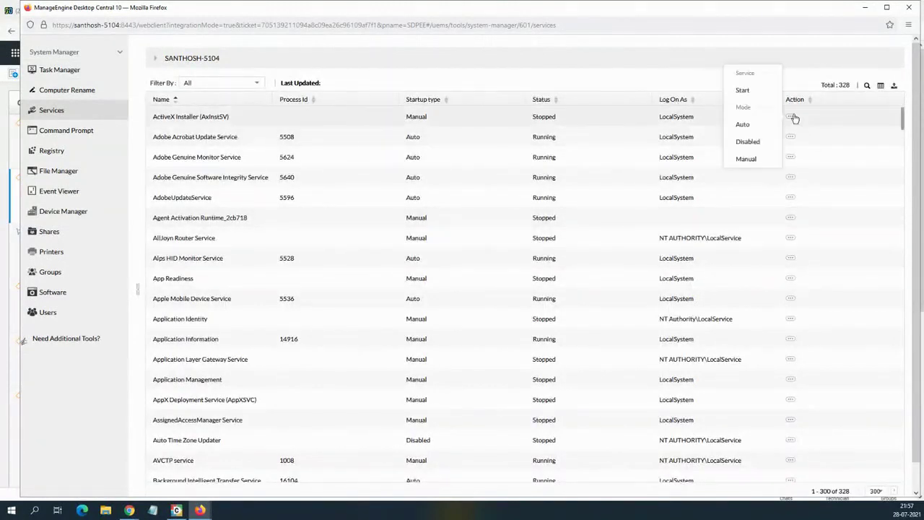
{"action": "left_click", "coordinate": [475, 63]}
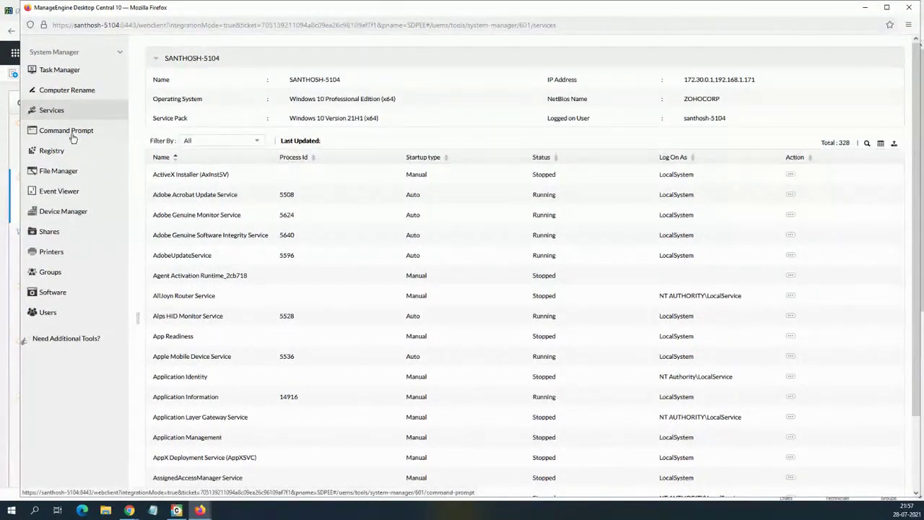
View the computer's Command Prompt and File Manager, and close the System Manager window.
{"action": "left_click", "coordinate": [72, 138]}
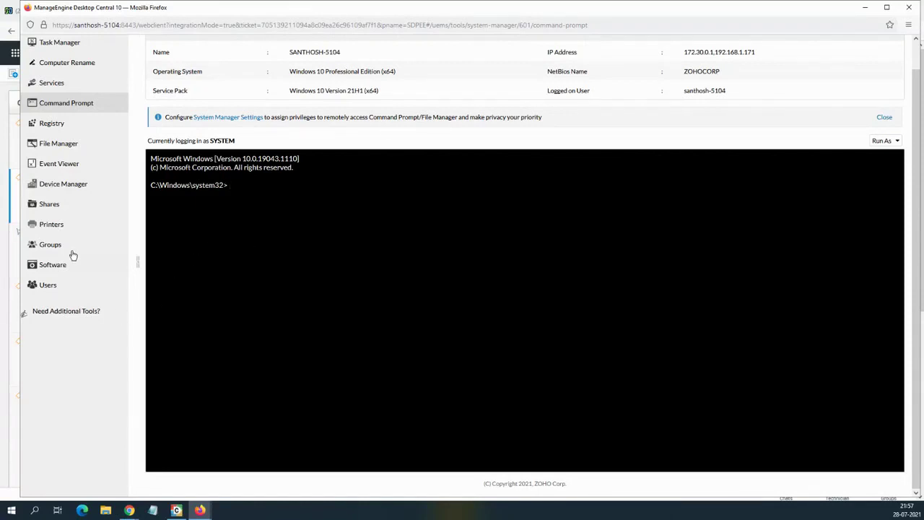
{"action": "left_click", "coordinate": [61, 145]}
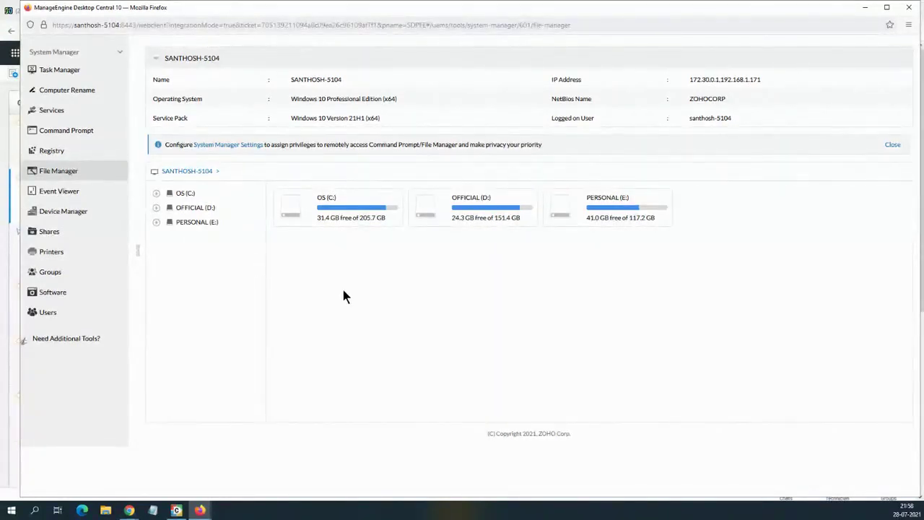
{"action": "left_click", "coordinate": [908, 7]}
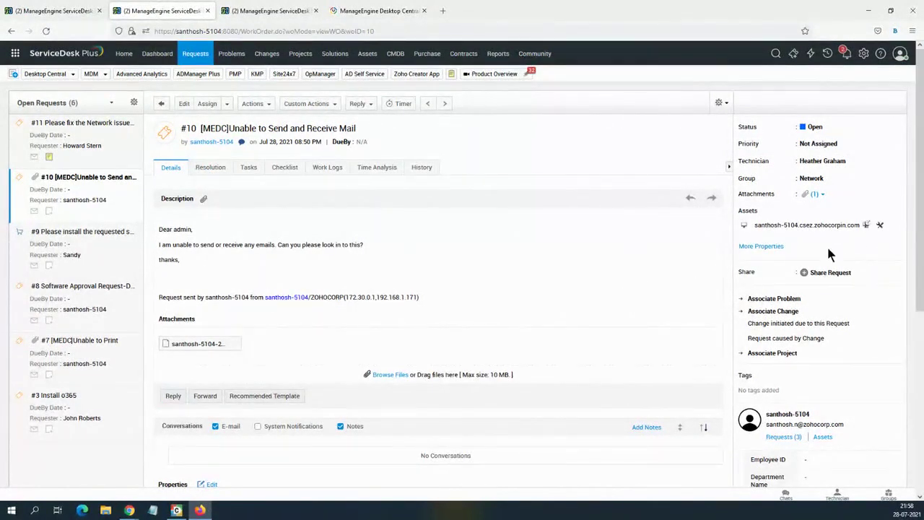
Initiate a Desktop Central remote control session on the request's asset with the reason message "Audio issue".
{"action": "left_click", "coordinate": [866, 225]}
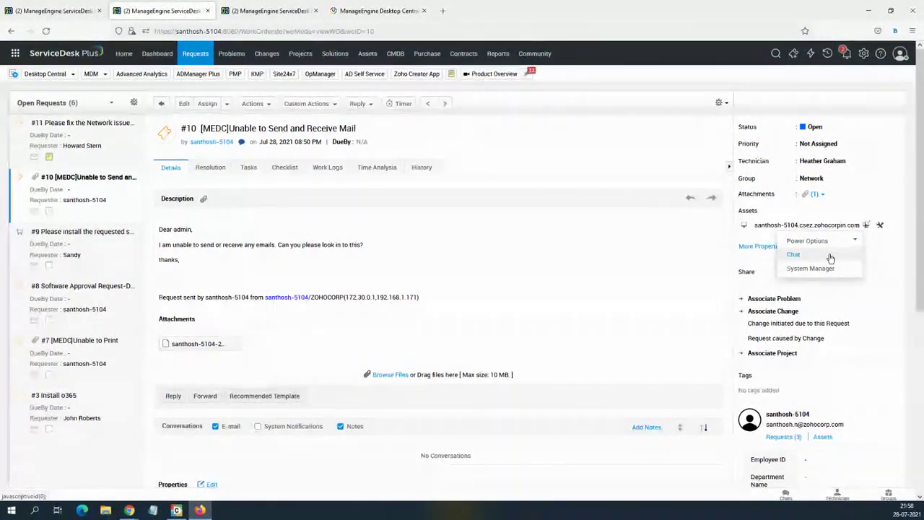
{"action": "left_click", "coordinate": [867, 226]}
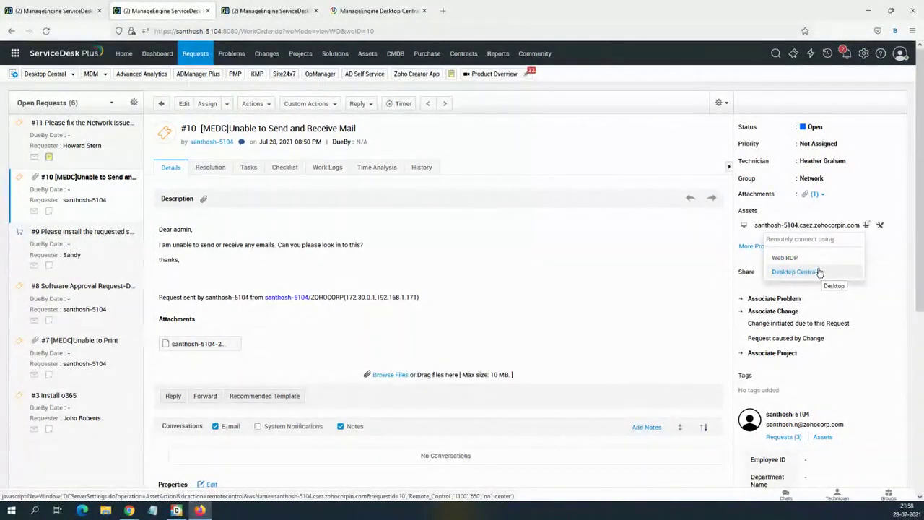
{"action": "left_click", "coordinate": [818, 271]}
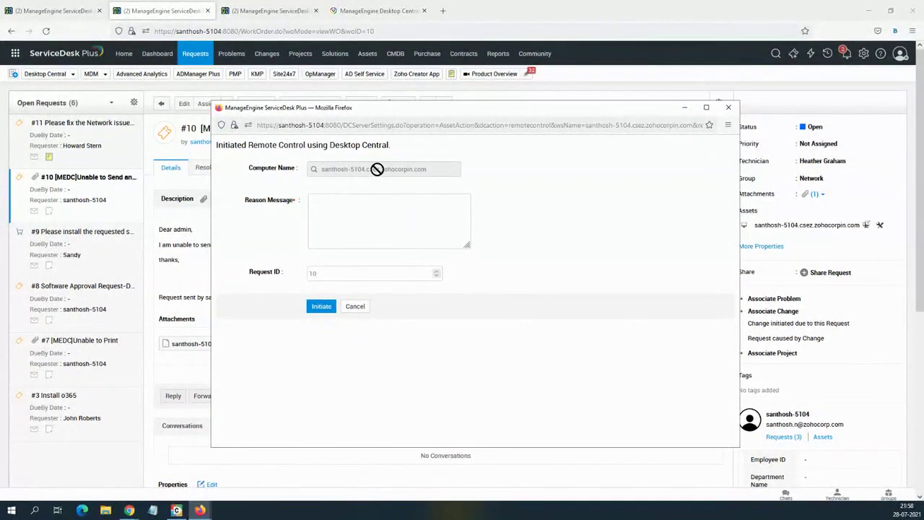
{"action": "left_click", "coordinate": [361, 230]}
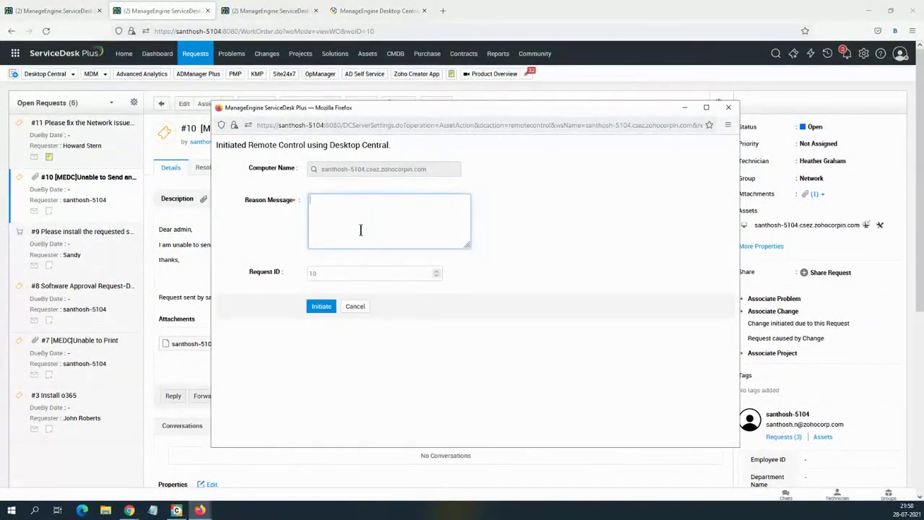
{"action": "type", "text": "Audio issue"}
{"action": "left_click", "coordinate": [330, 307]}
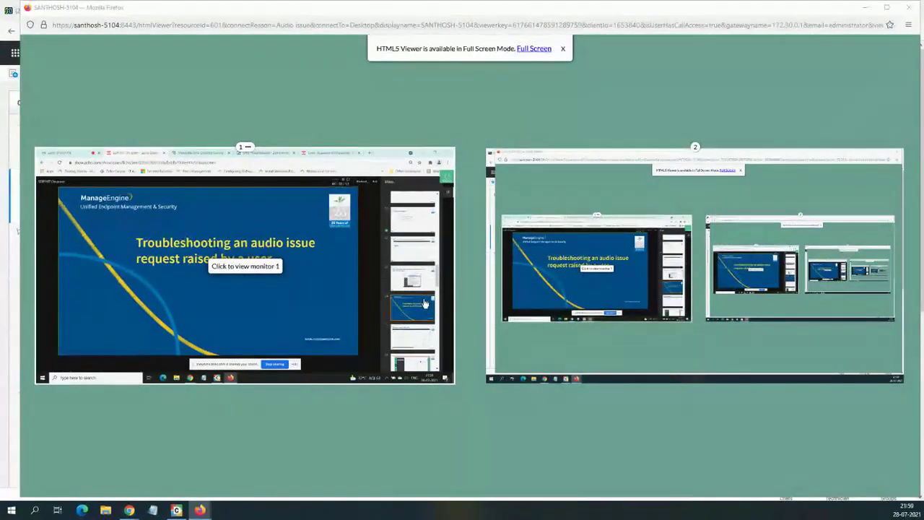
Close the remote session viewer and its initiation window, and review the conversation notes logged on the request.
{"action": "left_click", "coordinate": [909, 9]}
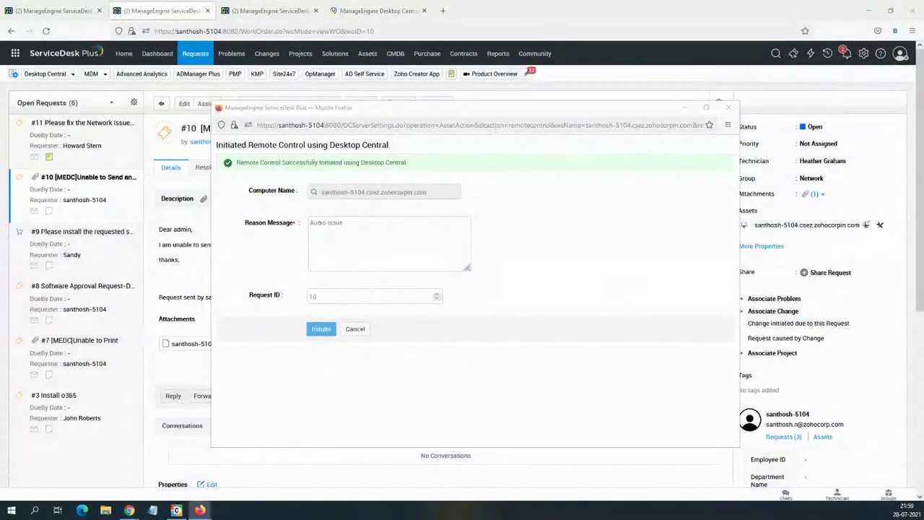
{"action": "left_click", "coordinate": [363, 334]}
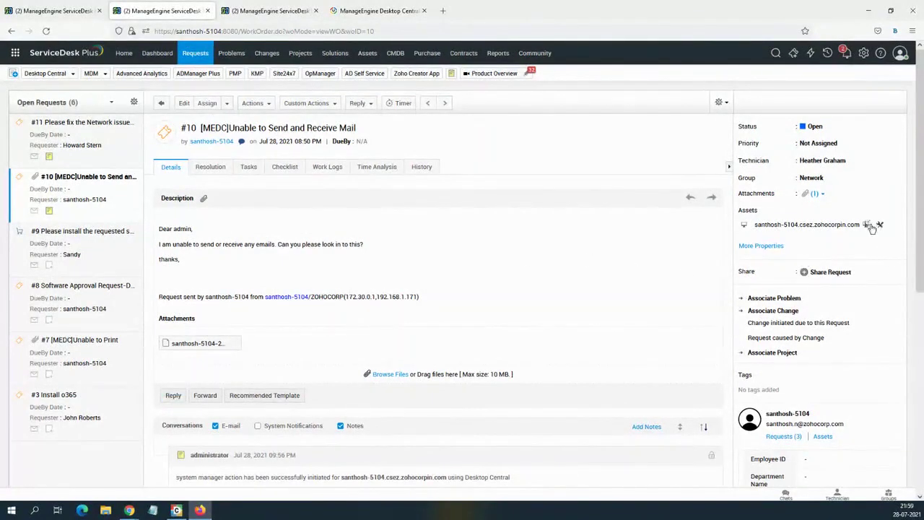
{"action": "scroll", "coordinate": [448, 281], "scroll_direction": "down", "scroll_amount": 3}
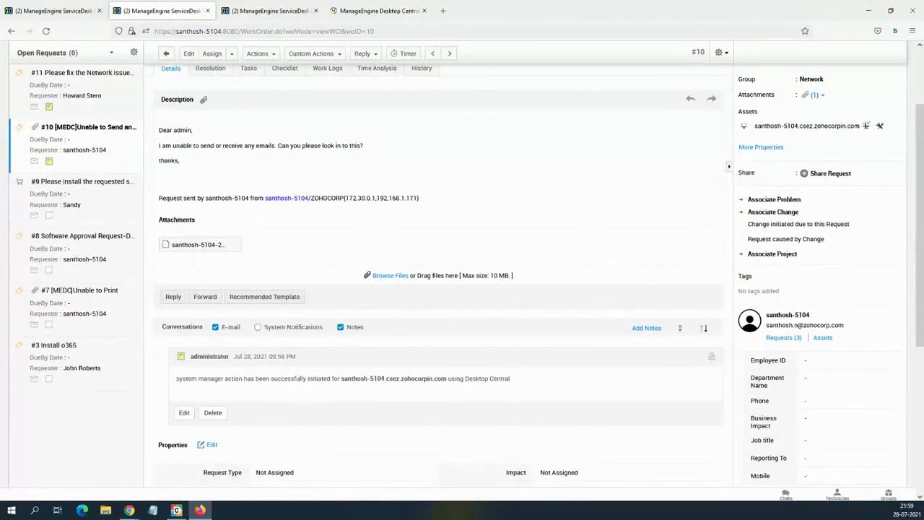
{"action": "scroll", "coordinate": [184, 408], "scroll_direction": "up", "scroll_amount": 3}
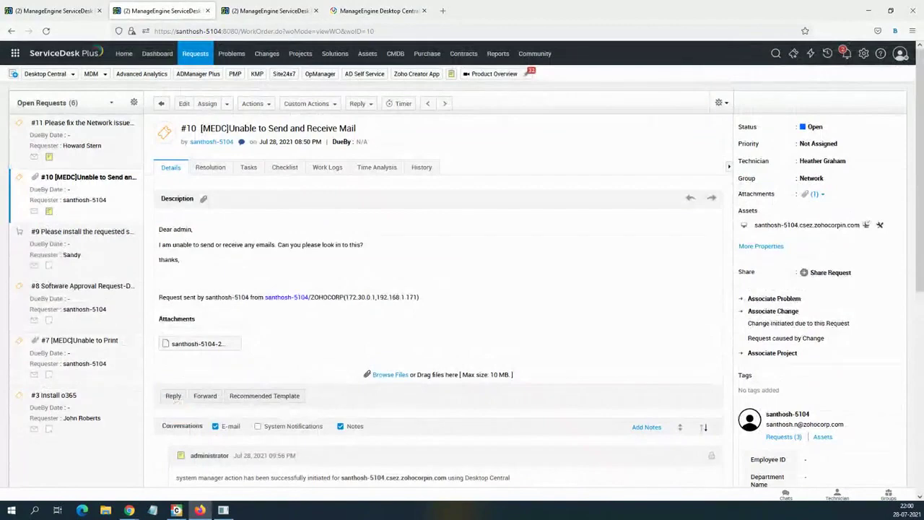
Switch to Desktop Central and turn on Enable Screen Recording in the Remote Control tool's settings without saving.
{"action": "left_click", "coordinate": [388, 12]}
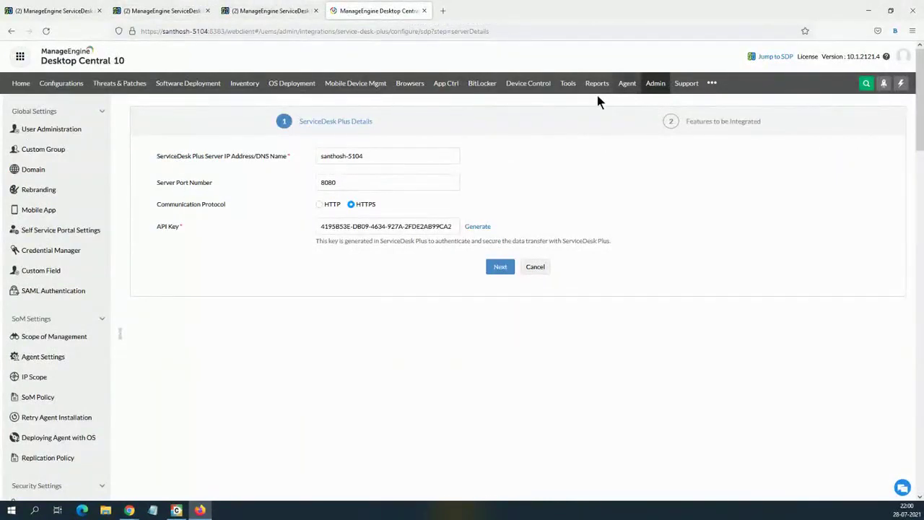
{"action": "left_click", "coordinate": [568, 85]}
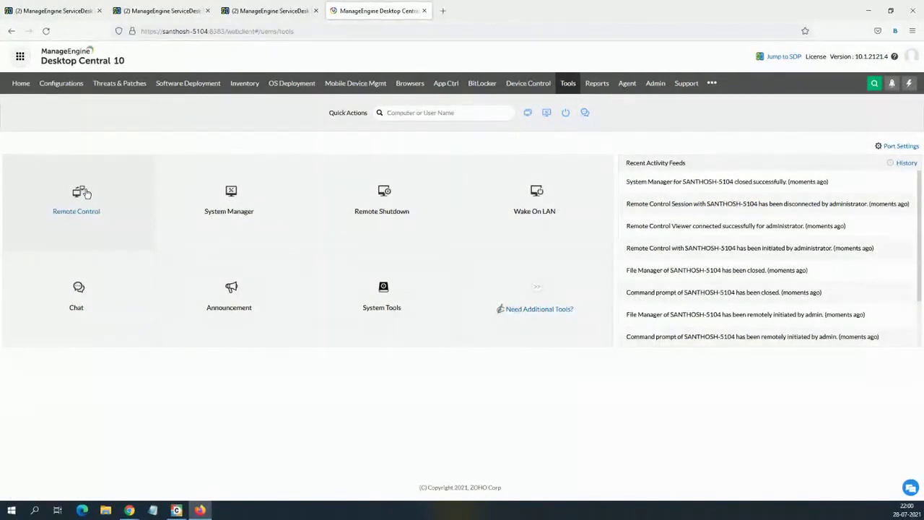
{"action": "left_click", "coordinate": [84, 193]}
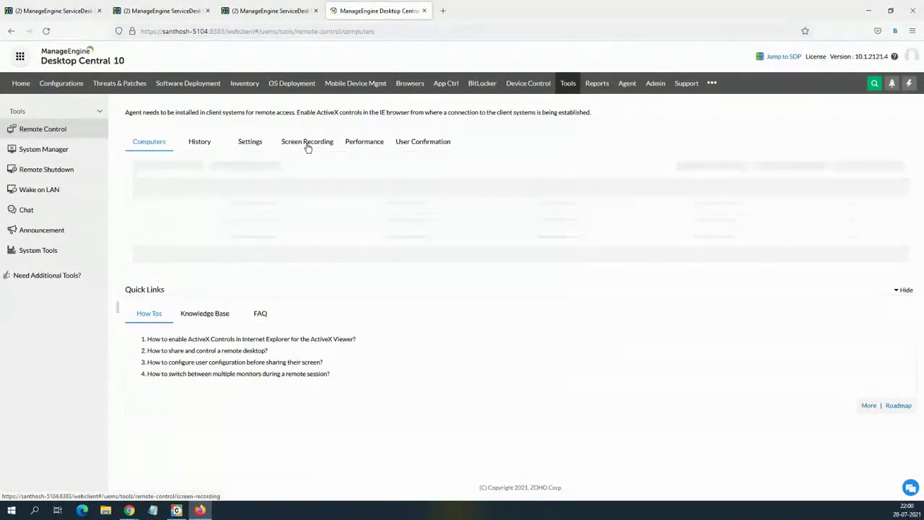
{"action": "left_click", "coordinate": [307, 144]}
{"action": "left_click", "coordinate": [156, 199]}
{"action": "scroll", "coordinate": [153, 215], "scroll_direction": "down", "scroll_amount": 1}
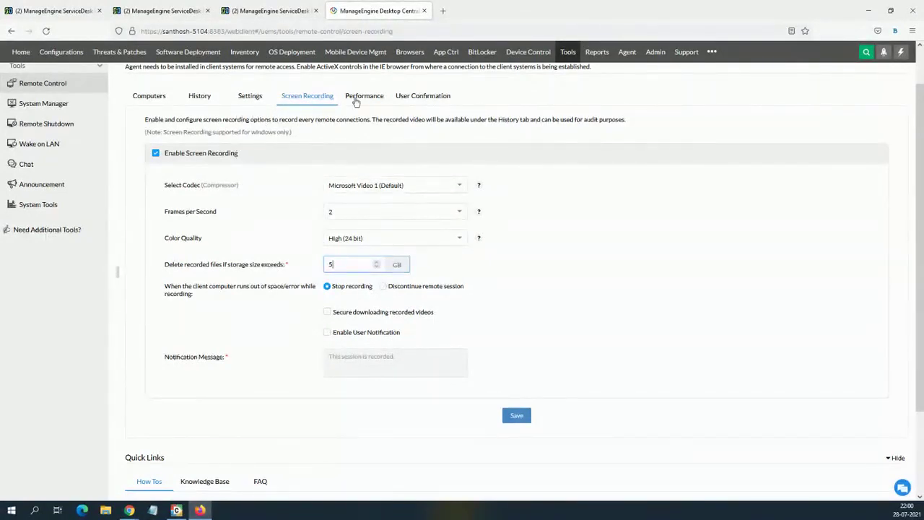
Open the User Confirmation settings for remote control, turn on User Confirmation, and look through its options without saving.
{"action": "left_click", "coordinate": [405, 99]}
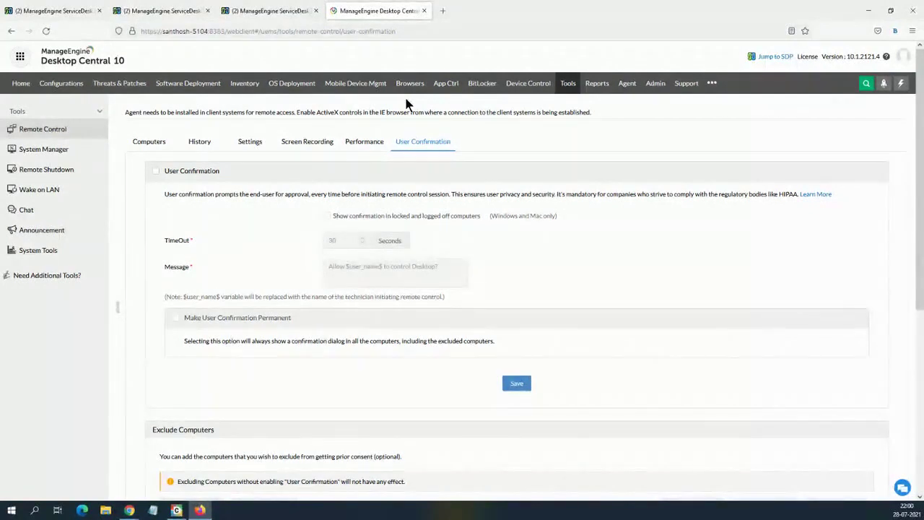
{"action": "left_click", "coordinate": [157, 173]}
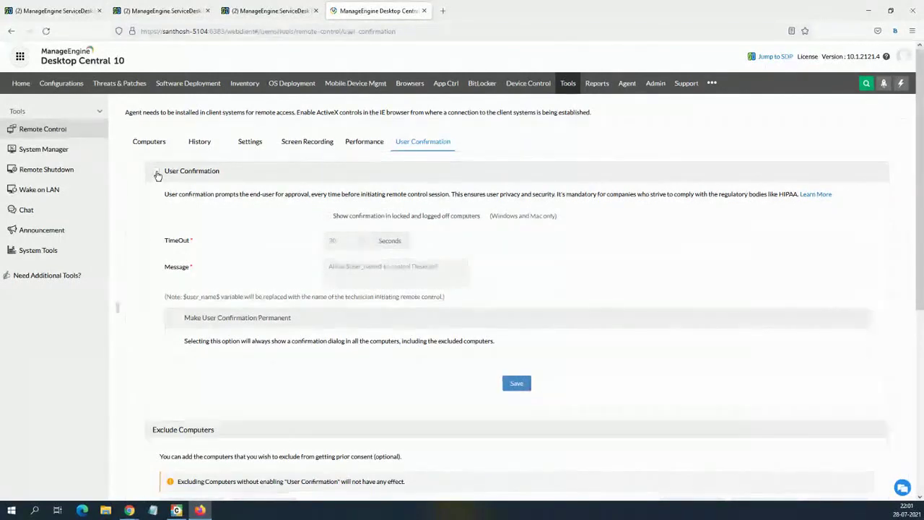
{"action": "scroll", "coordinate": [120, 329], "scroll_direction": "down", "scroll_amount": 1}
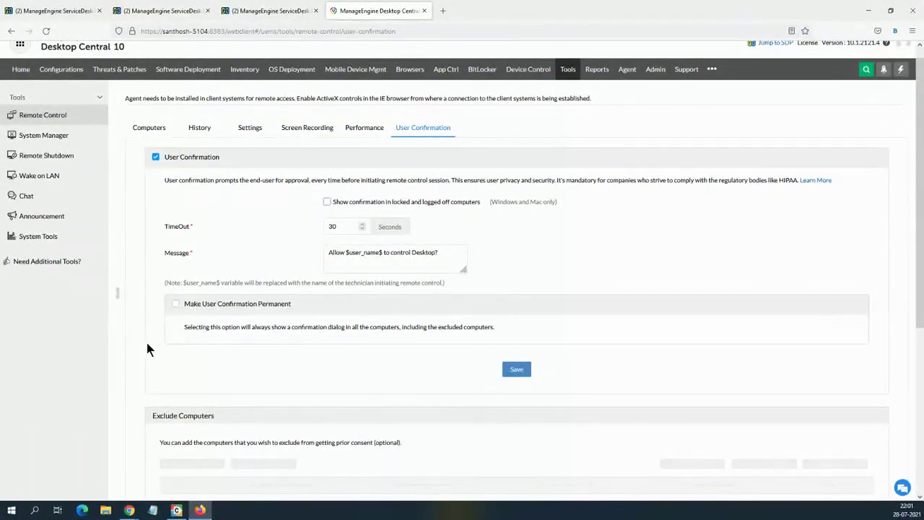
{"action": "scroll", "coordinate": [200, 403], "scroll_direction": "down", "scroll_amount": 3}
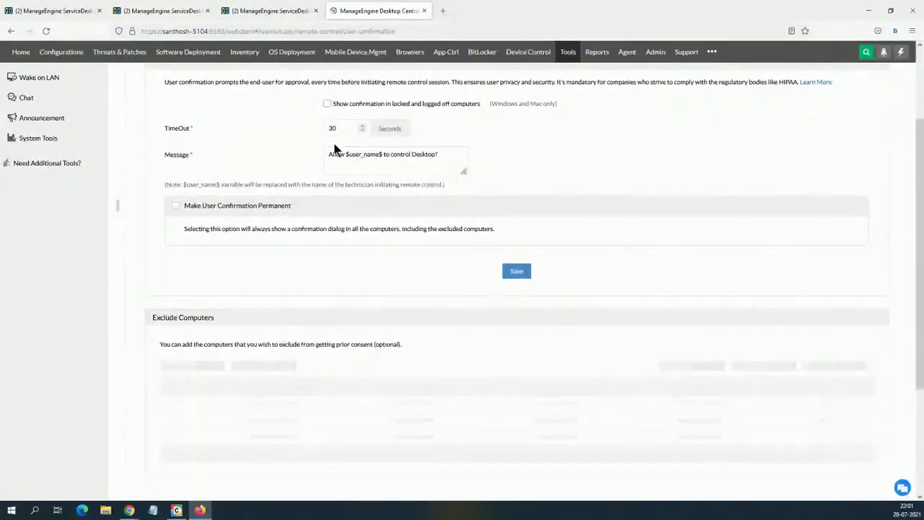
Reload the User Confirmation page and review the Exclude Computers section.
{"action": "left_click", "coordinate": [313, 33]}
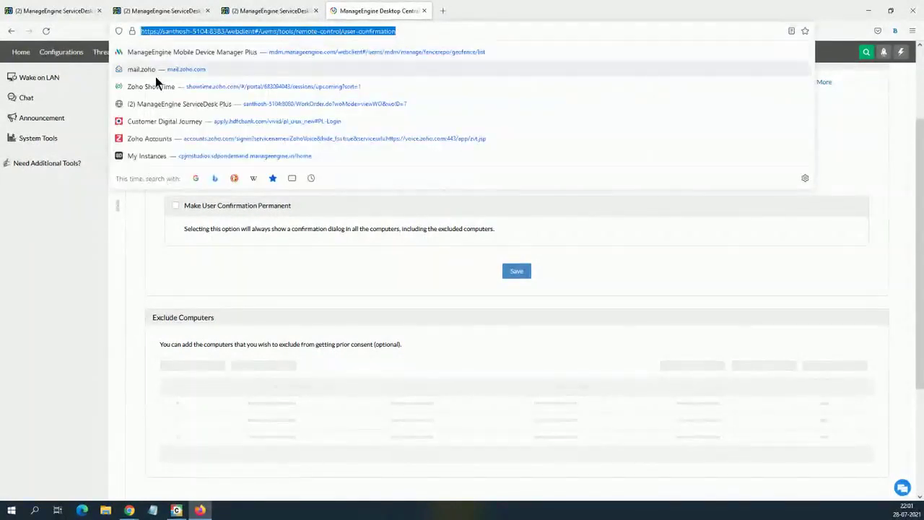
{"action": "key", "text": "Escape"}
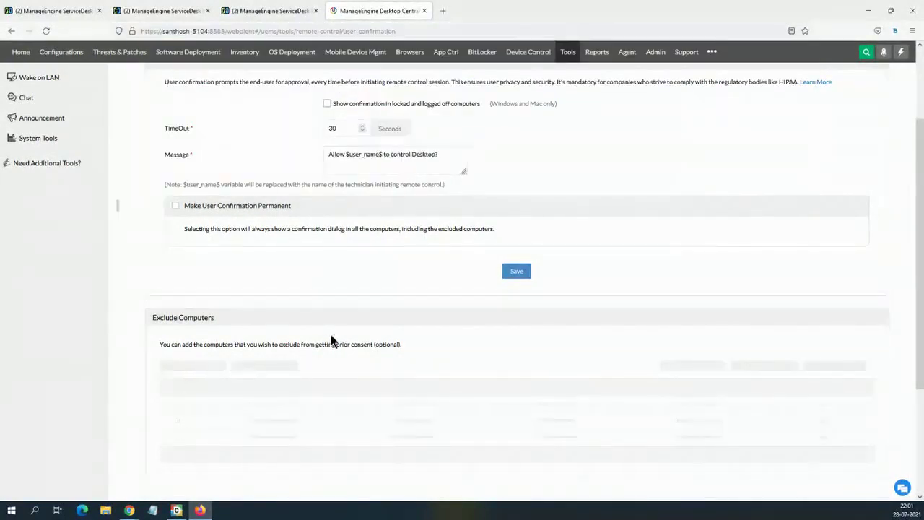
{"action": "left_click", "coordinate": [384, 31]}
{"action": "key", "text": "Escape"}
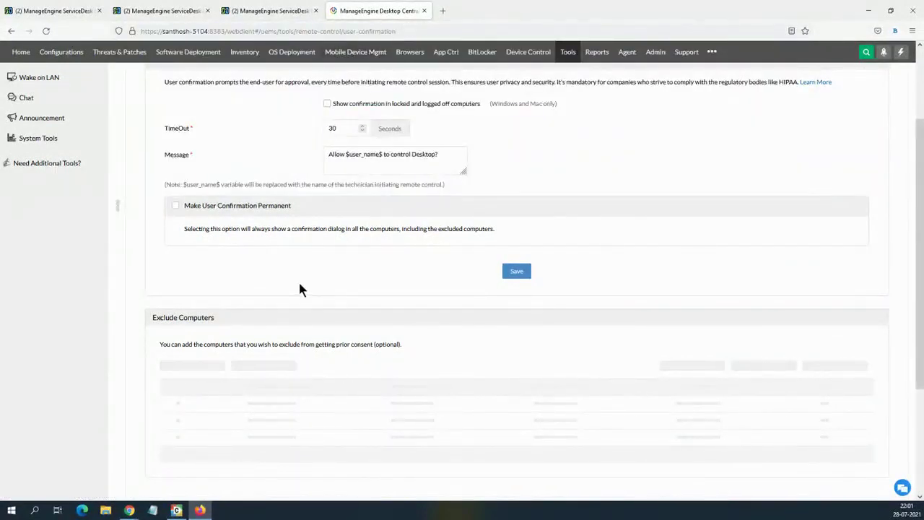
{"action": "left_click", "coordinate": [48, 32]}
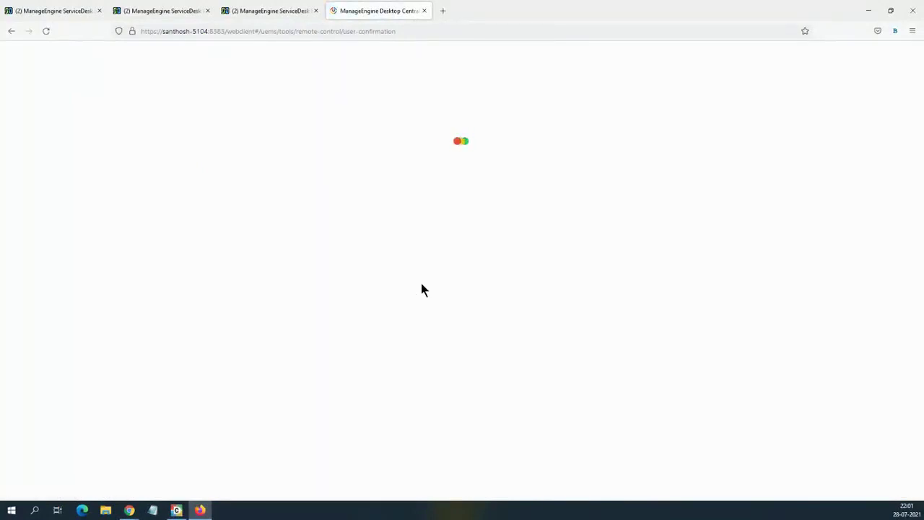
{"action": "scroll", "coordinate": [411, 358], "scroll_direction": "down", "scroll_amount": 3}
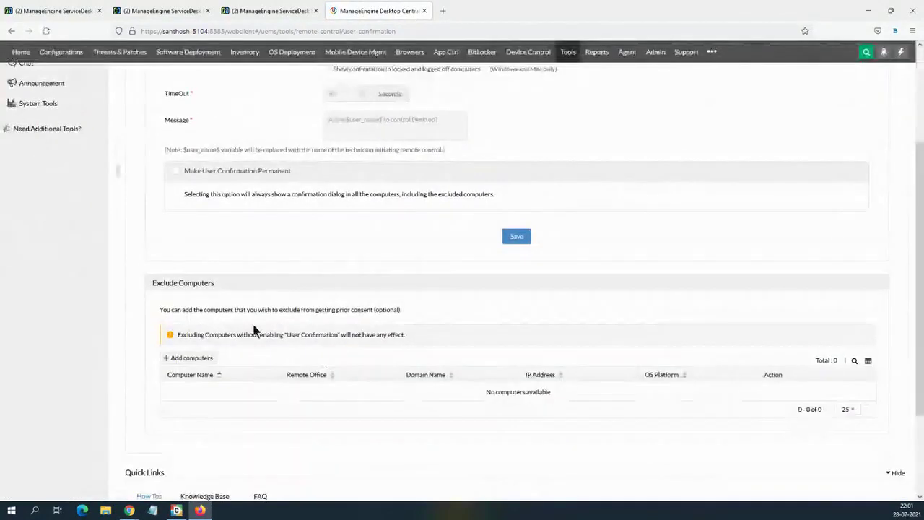
List all computers available for exclusion from user confirmation, and close the selection without adding any.
{"action": "left_click", "coordinate": [191, 359]}
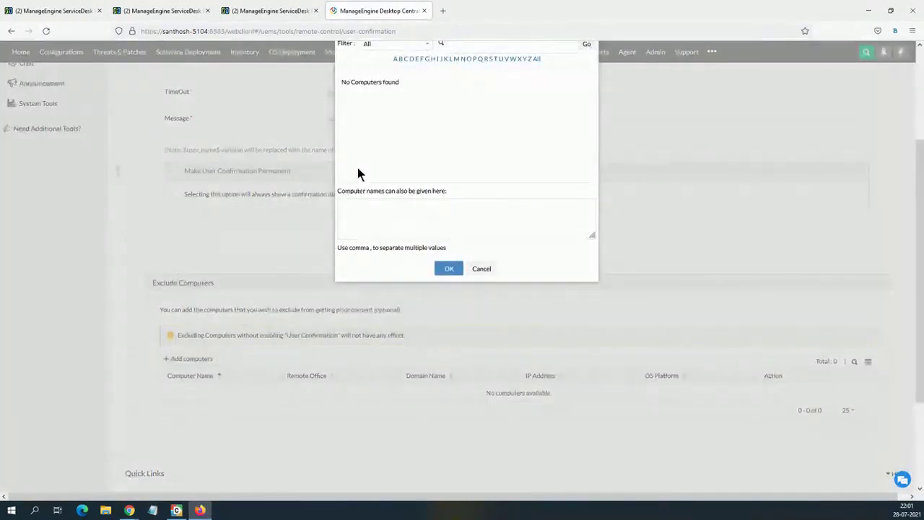
{"action": "left_click", "coordinate": [535, 59]}
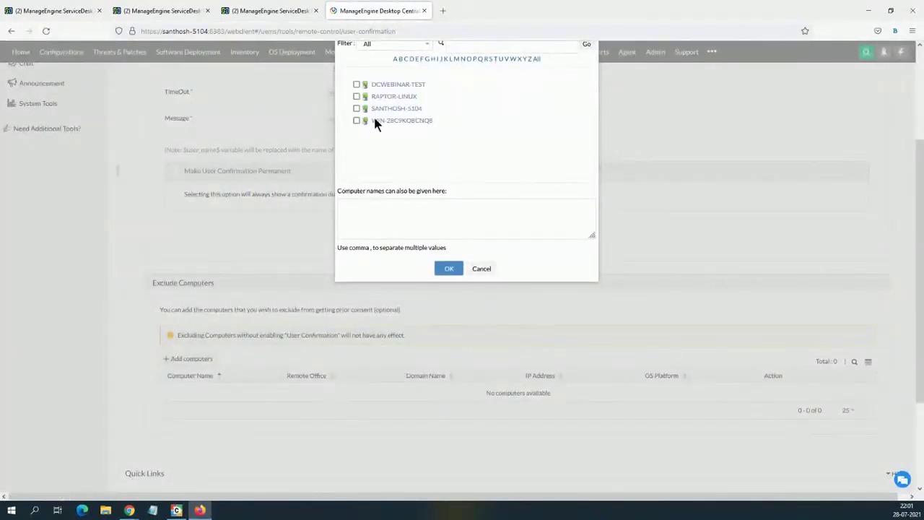
{"action": "left_click", "coordinate": [481, 269]}
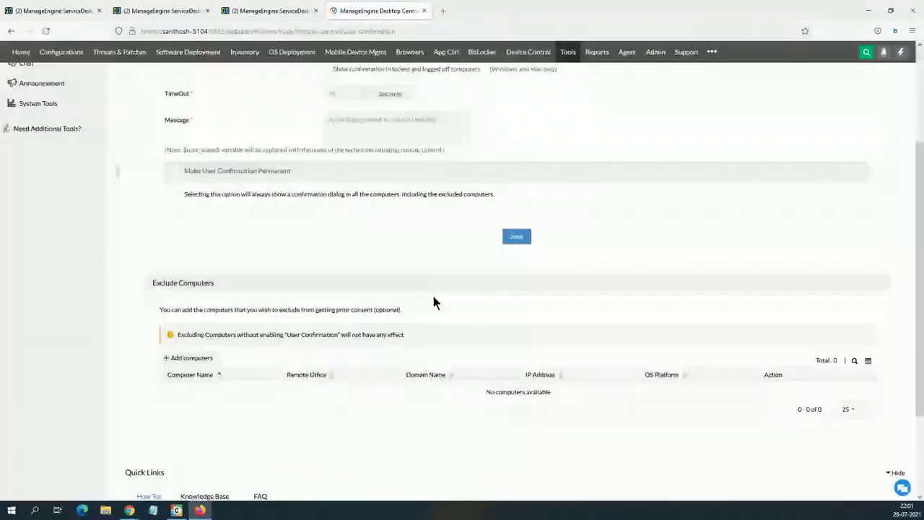
{"action": "scroll", "coordinate": [432, 293], "scroll_direction": "up", "scroll_amount": 3}
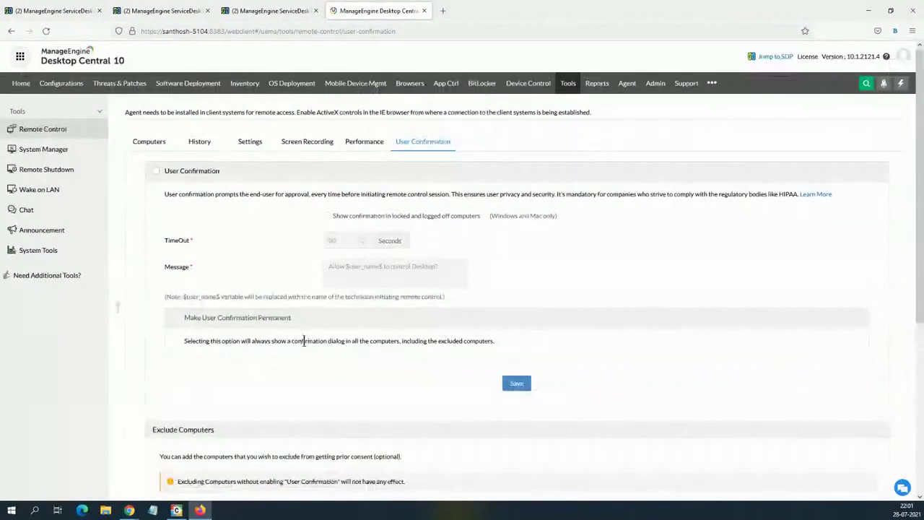
View the remote control session history, and open the Action Log Viewer.
{"action": "left_click", "coordinate": [200, 142]}
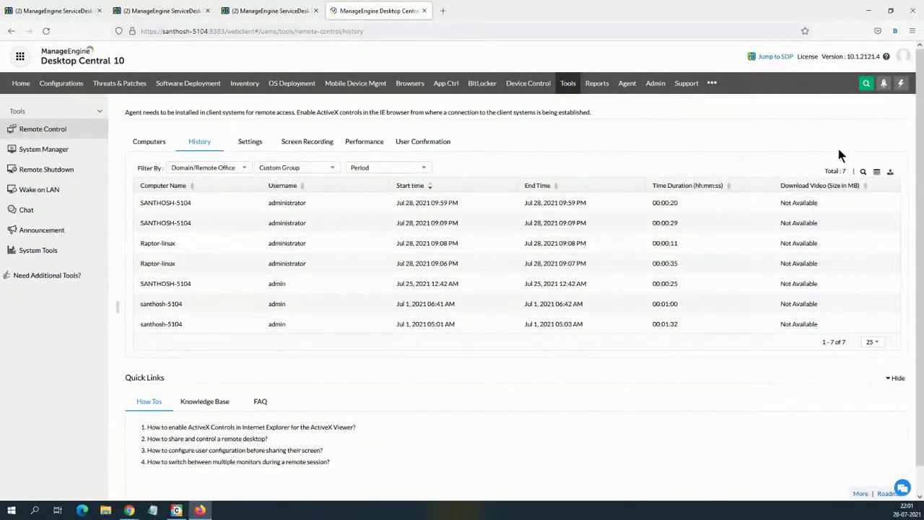
{"action": "left_click", "coordinate": [902, 85]}
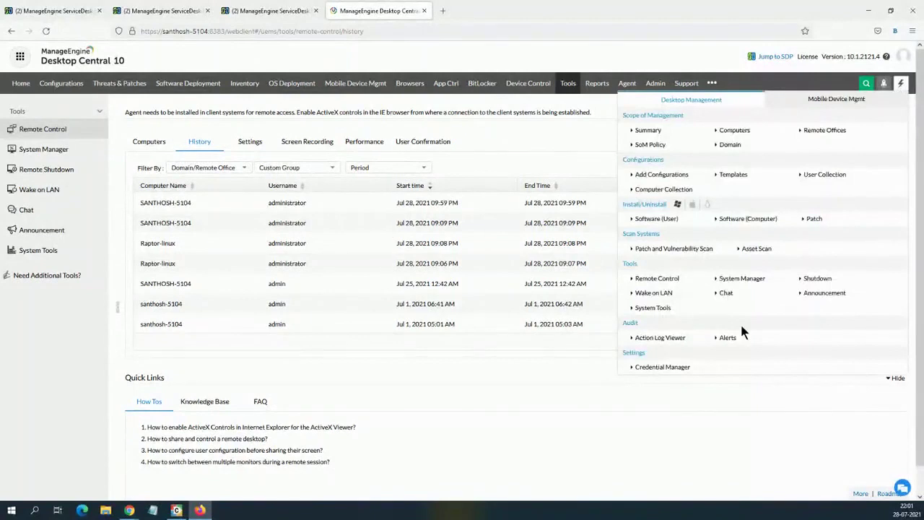
{"action": "left_click", "coordinate": [665, 338]}
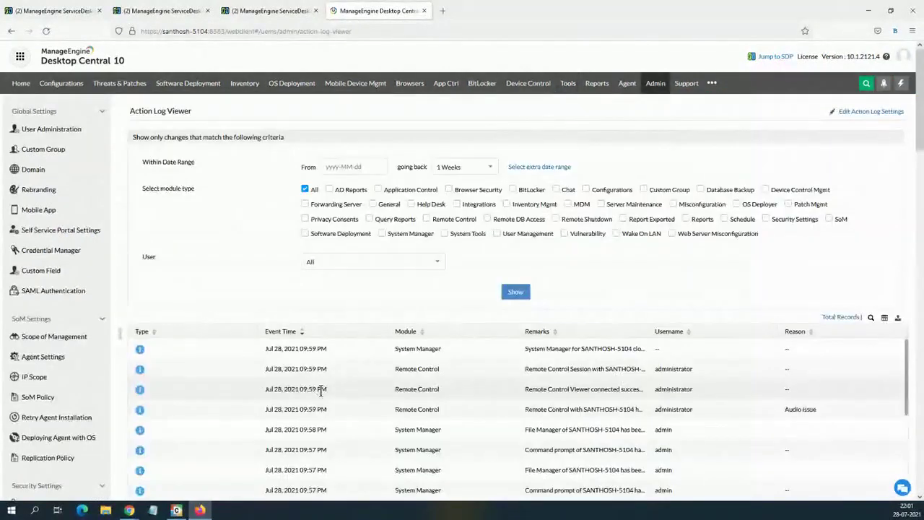
Examine the System Manager and Remote Control entries in the action log, including the command prompt remarks.
{"action": "scroll", "coordinate": [325, 379], "scroll_direction": "down", "scroll_amount": 1}
{"action": "scroll", "coordinate": [753, 409], "scroll_direction": "up", "scroll_amount": 1}
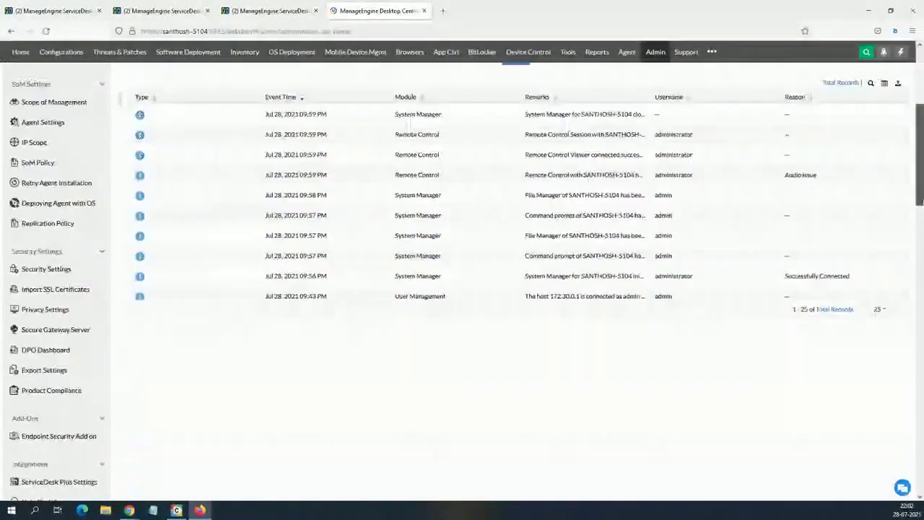
{"action": "left_click_drag", "start_coordinate": [920, 155], "coordinate": [920, 189]}
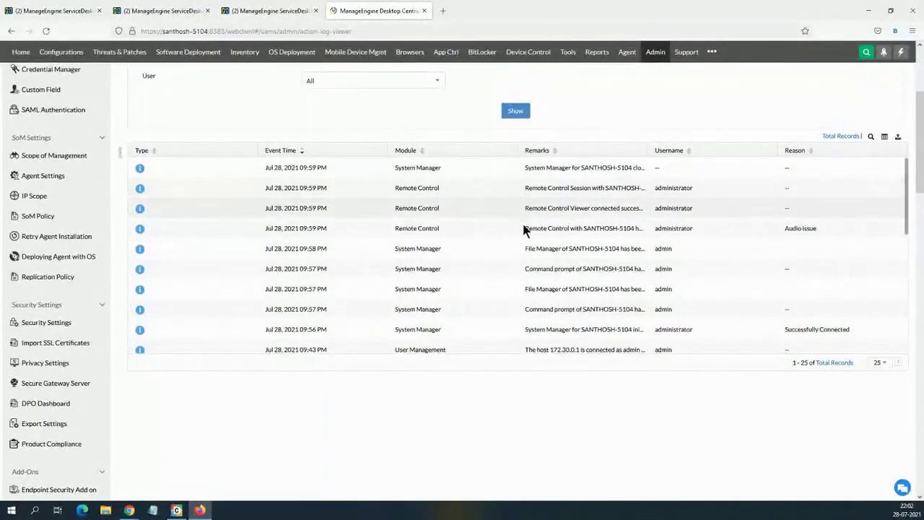
{"action": "left_click_drag", "start_coordinate": [541, 250], "coordinate": [645, 268]}
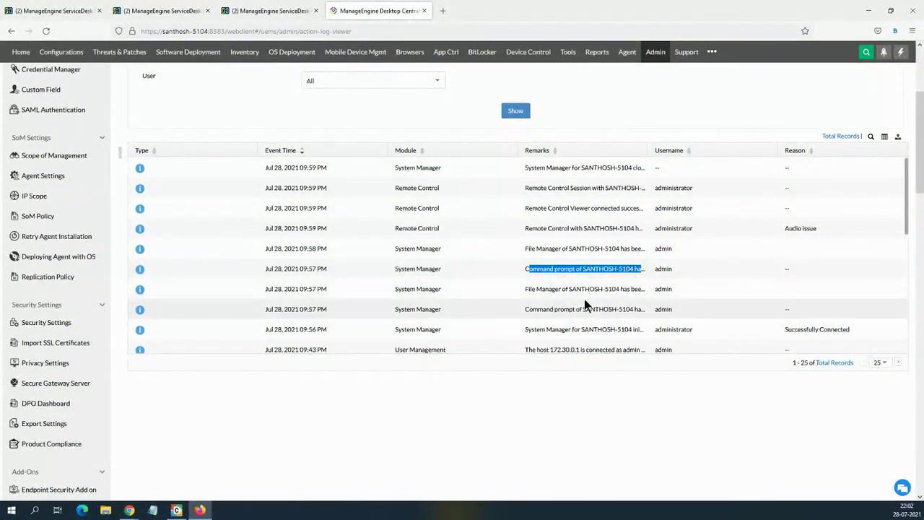
{"action": "scroll", "coordinate": [585, 301], "scroll_direction": "down", "scroll_amount": 1}
{"action": "scroll", "coordinate": [915, 350], "scroll_direction": "up", "scroll_amount": 2}
{"action": "left_click_drag", "start_coordinate": [906, 344], "coordinate": [908, 371]}
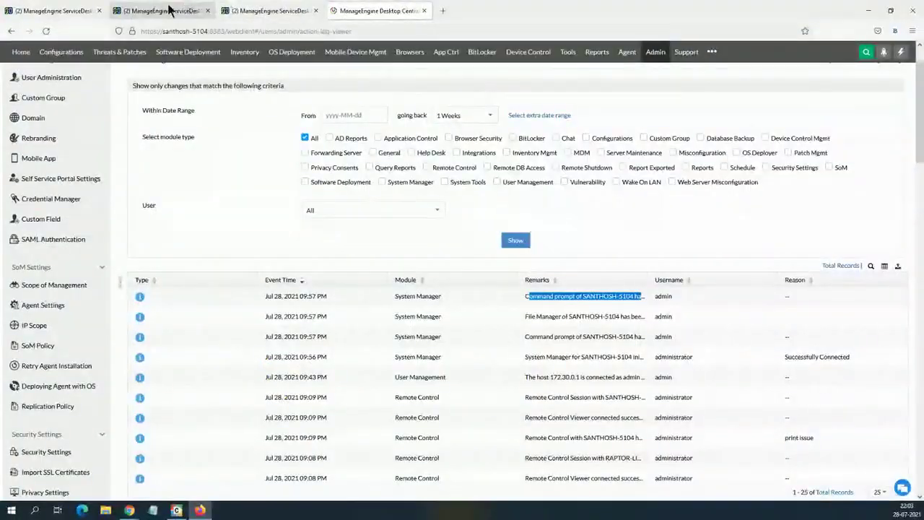
Switch to ServiceDesk Plus and open request #9, "Please install the requested software in my machine".
{"action": "left_click", "coordinate": [166, 10]}
{"action": "left_click", "coordinate": [195, 55]}
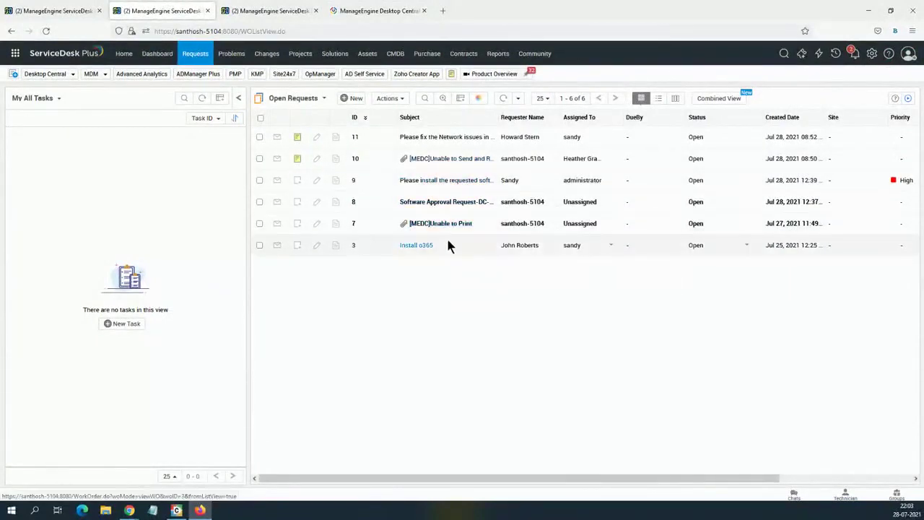
{"action": "left_click", "coordinate": [458, 183]}
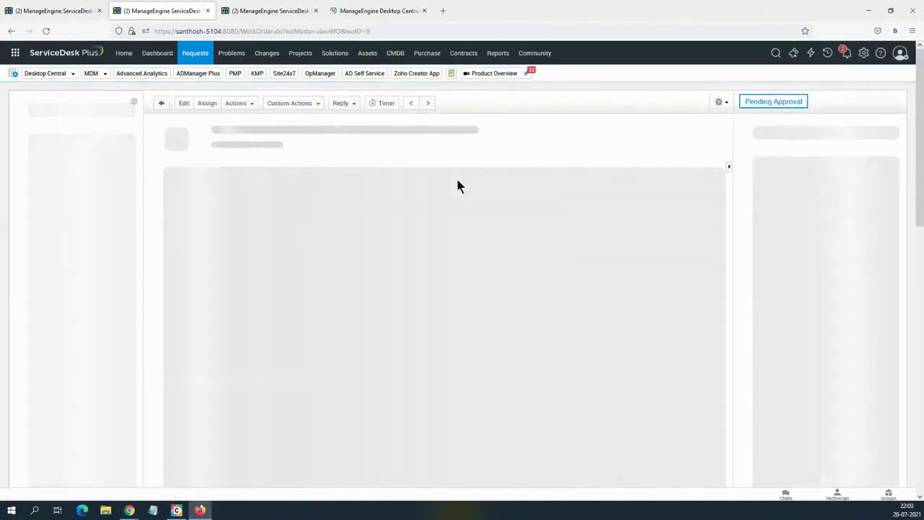
{"action": "scroll", "coordinate": [304, 358], "scroll_direction": "down", "scroll_amount": 1}
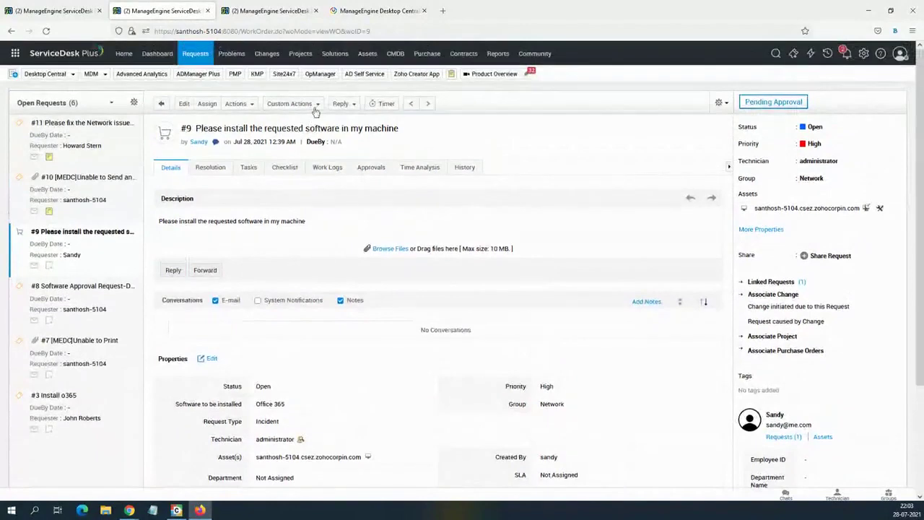
Open the Install/Uninstall software form for the request, select Office 365, and check the available workstations while keeping the preselected one.
{"action": "left_click", "coordinate": [315, 107]}
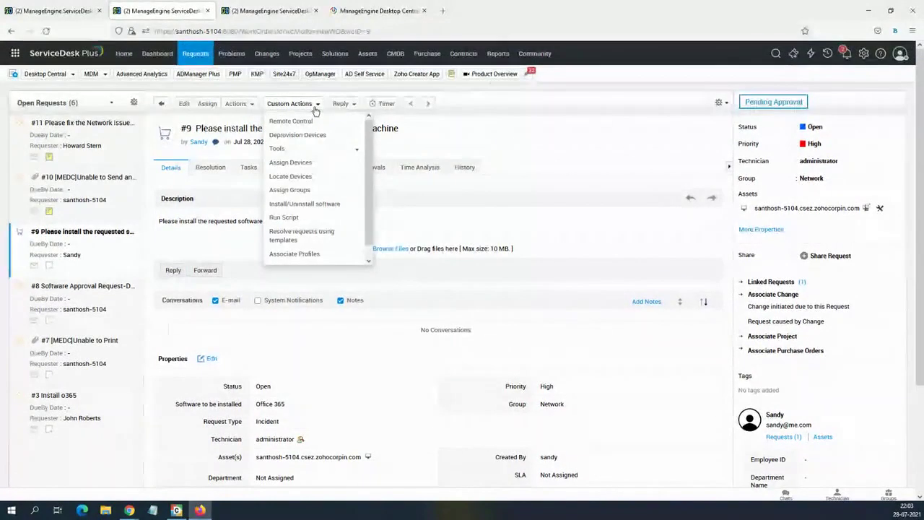
{"action": "left_click", "coordinate": [318, 208]}
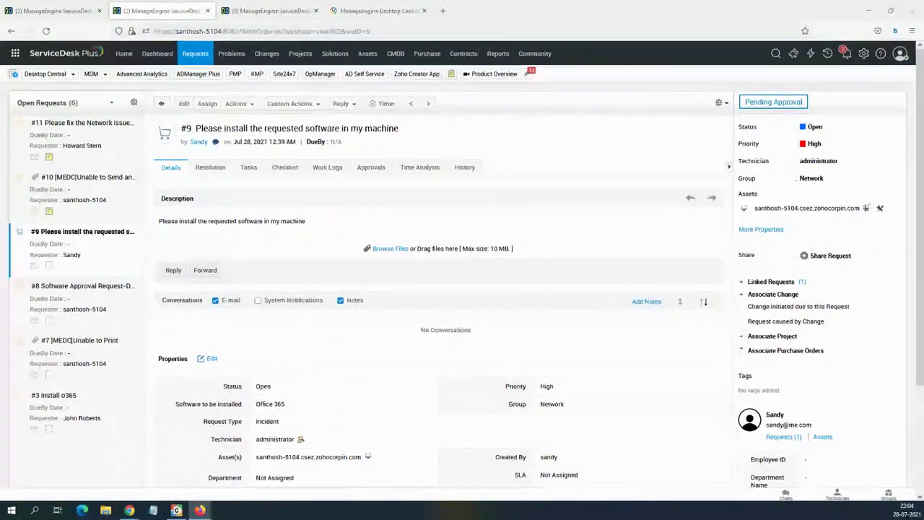
{"action": "left_click", "coordinate": [336, 224]}
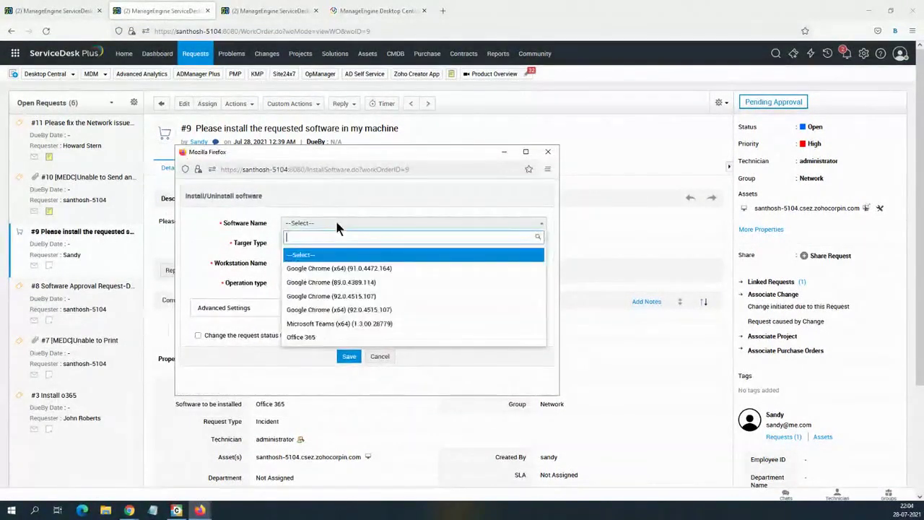
{"action": "left_click", "coordinate": [320, 338]}
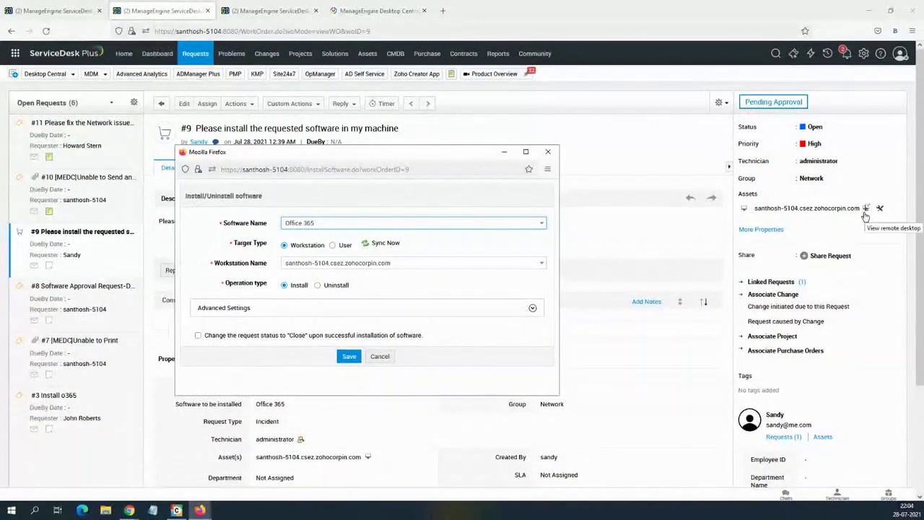
{"action": "left_click", "coordinate": [424, 263]}
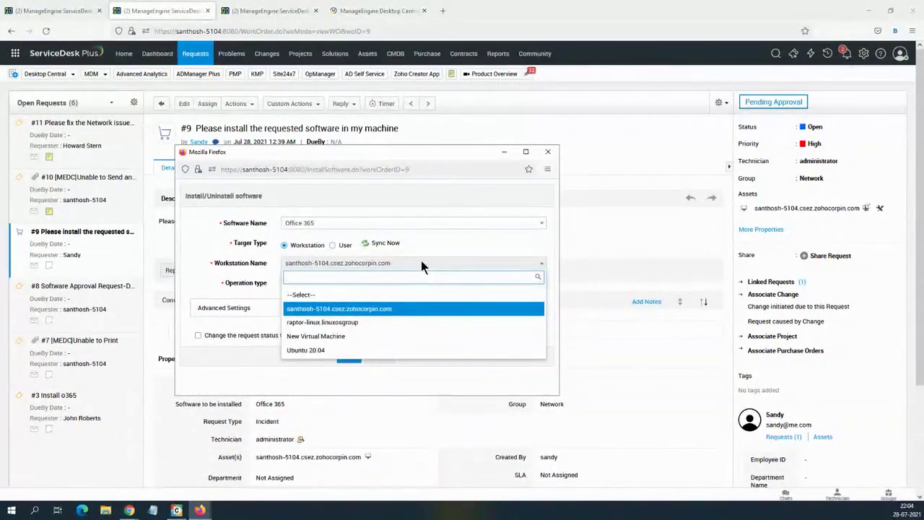
{"action": "left_click", "coordinate": [231, 277]}
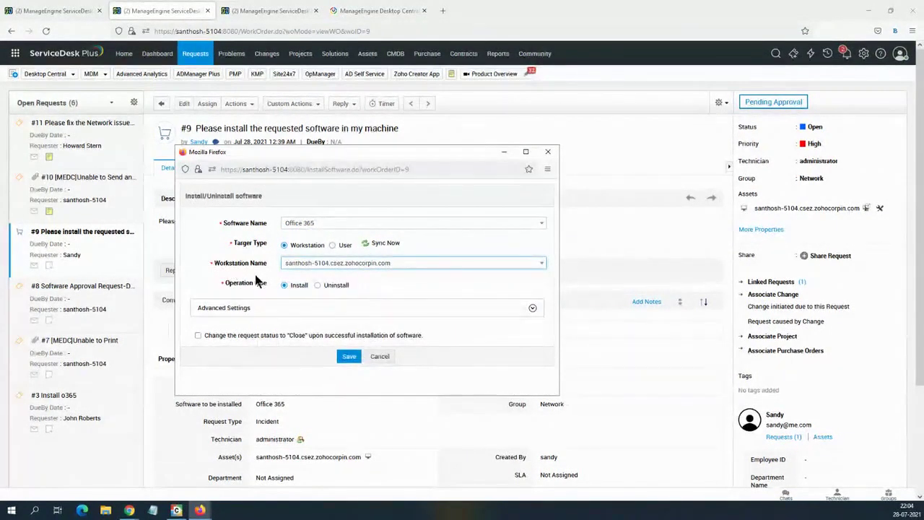
Expand Advanced Settings, enable changing the request status to "Close" upon successful installation, and cancel the software installation form.
{"action": "left_click", "coordinate": [335, 309]}
{"action": "scroll", "coordinate": [263, 348], "scroll_direction": "down", "scroll_amount": 1}
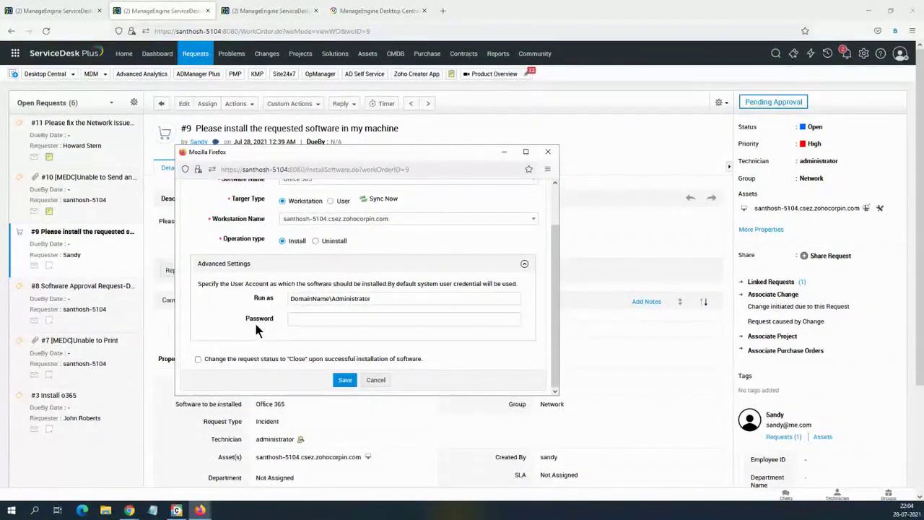
{"action": "left_click", "coordinate": [198, 359]}
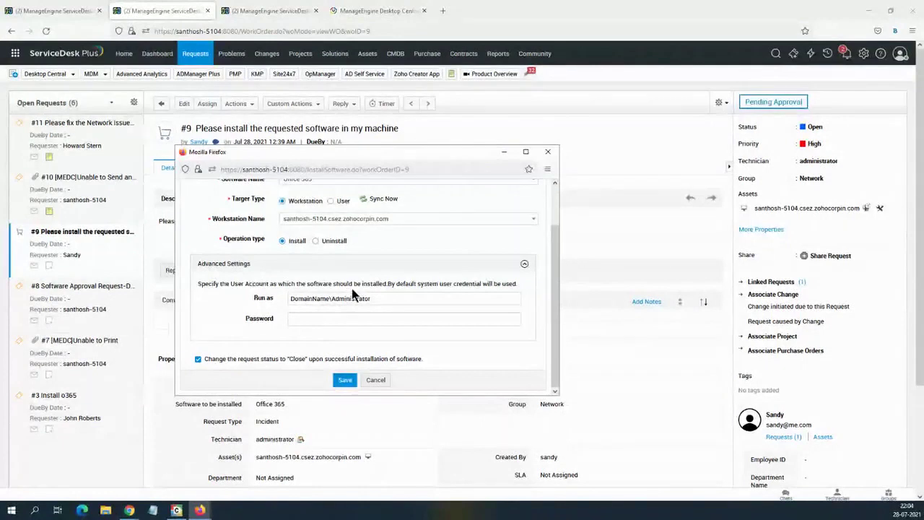
{"action": "left_click", "coordinate": [345, 383]}
{"action": "left_click", "coordinate": [376, 381]}
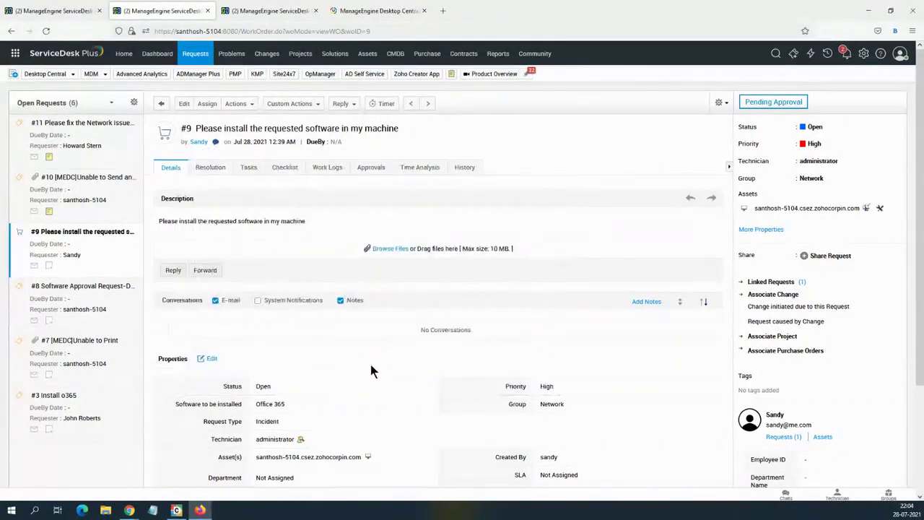
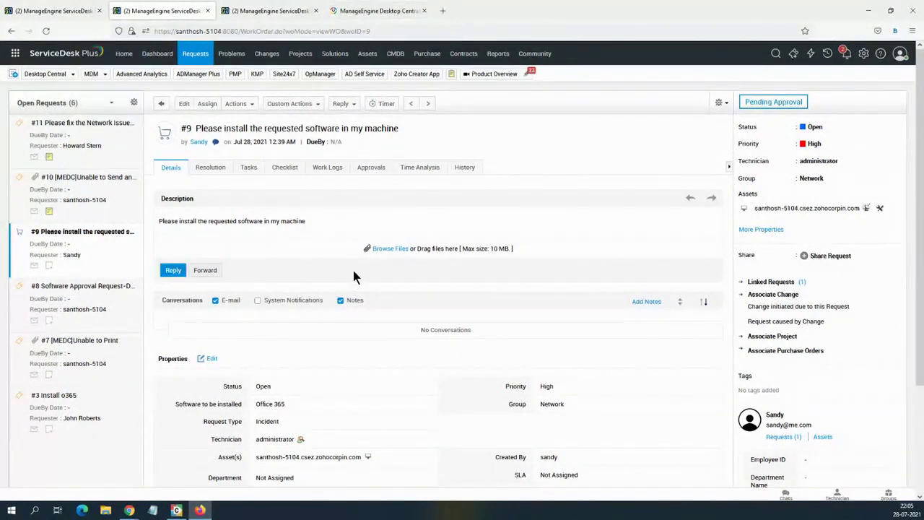
Switch to Desktop Central's Software Deployment, filter the templates by the application name "chrome", and review the existing packages.
{"action": "left_click", "coordinate": [366, 12]}
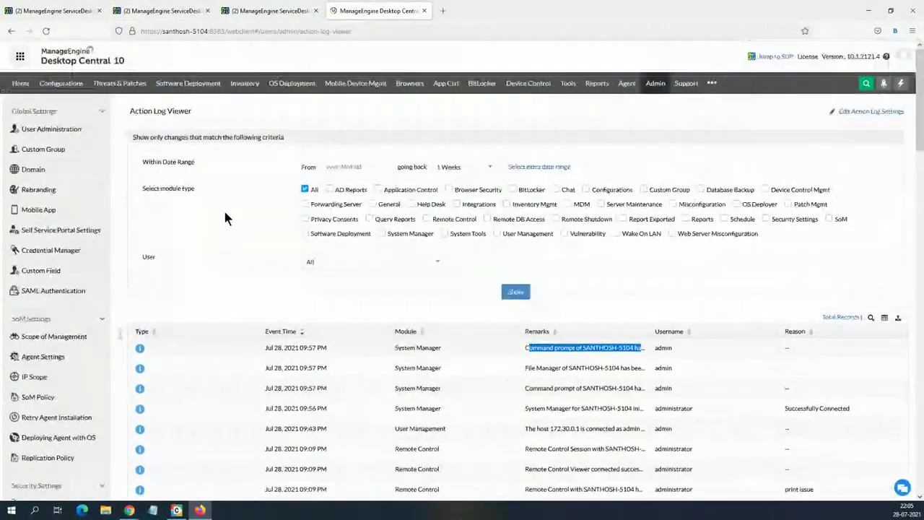
{"action": "left_click", "coordinate": [202, 87]}
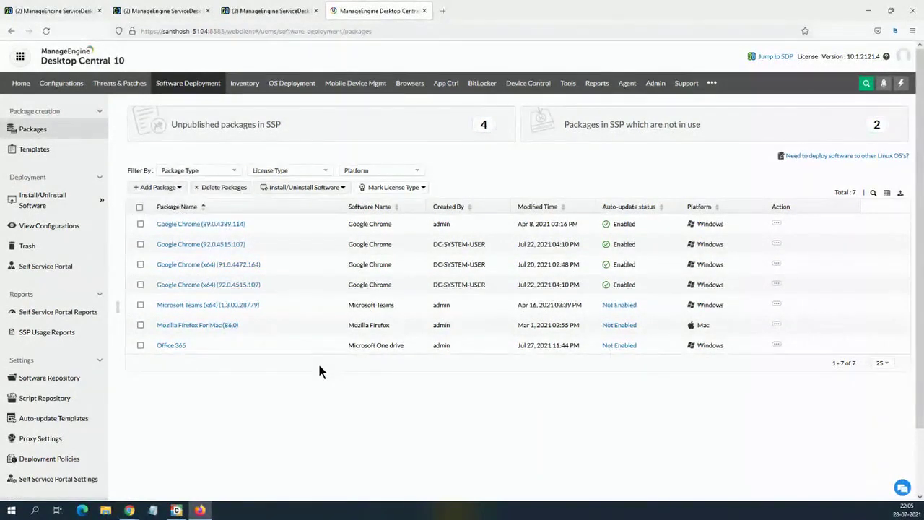
{"action": "left_click", "coordinate": [45, 153]}
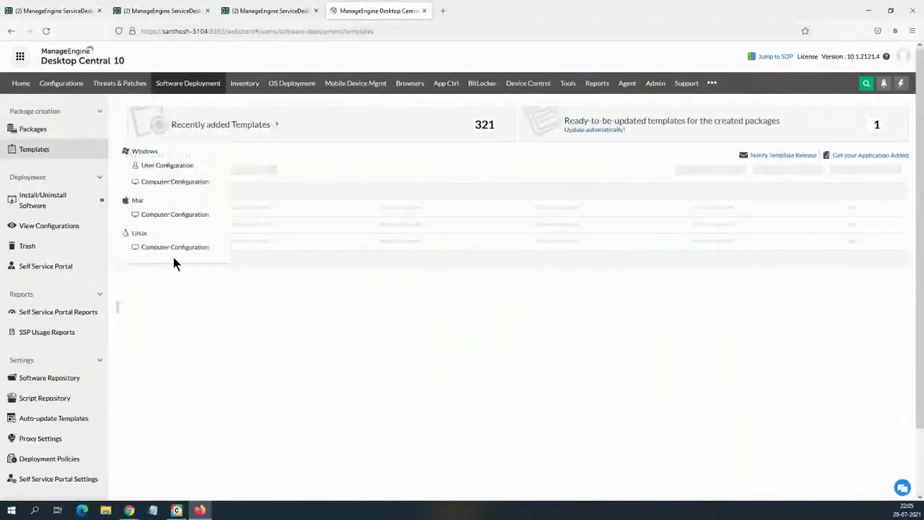
{"action": "left_click", "coordinate": [887, 175]}
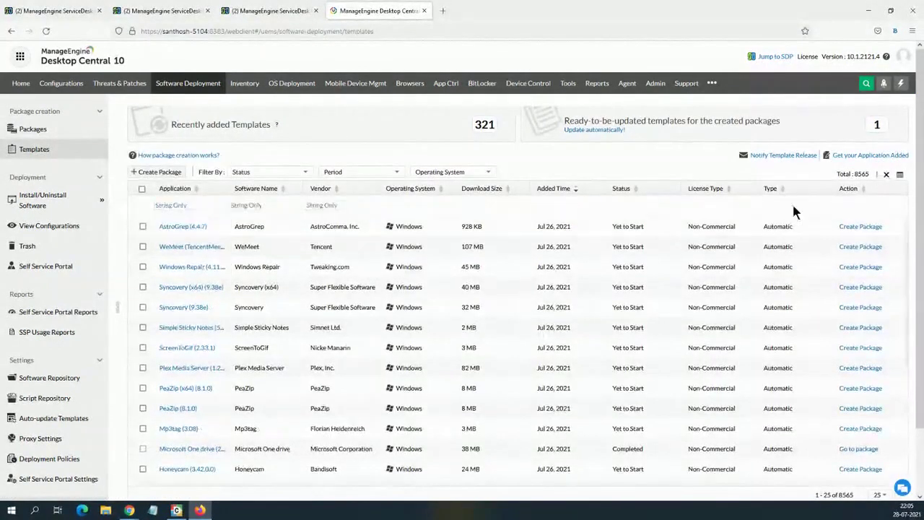
{"action": "left_click", "coordinate": [179, 206]}
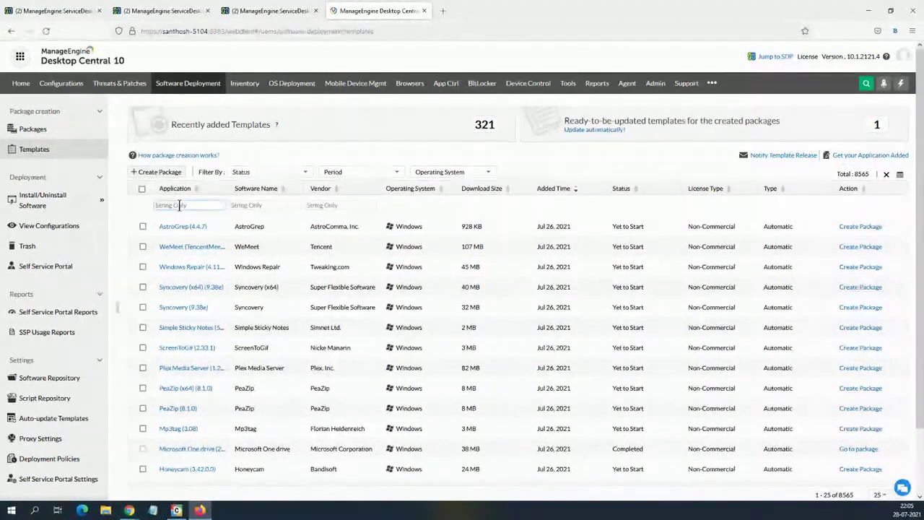
{"action": "type", "text": "chrome"}
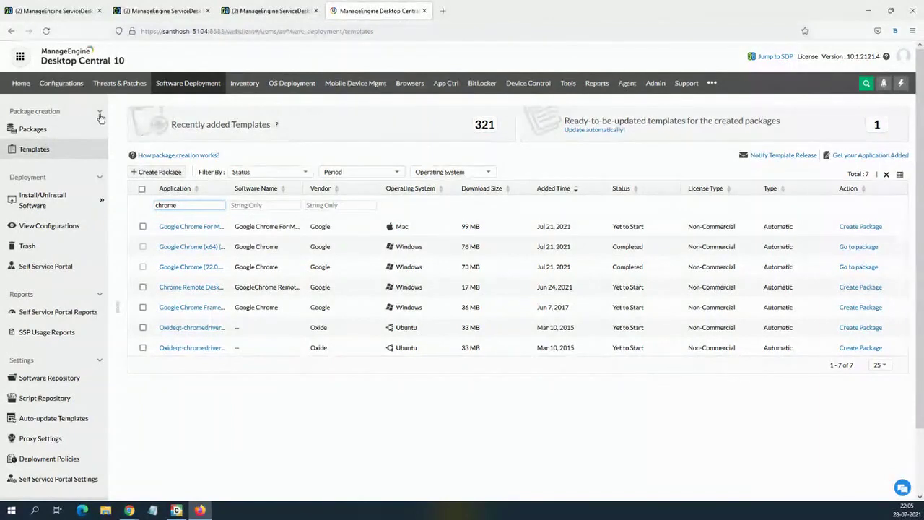
{"action": "left_click", "coordinate": [32, 130]}
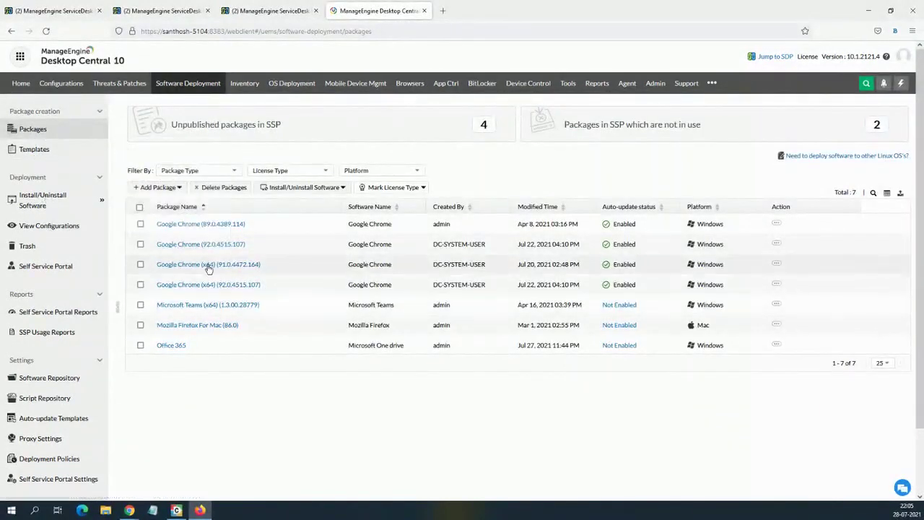
Find the package templates matching "chrome" and create a package from the Google Chrome Frame 65.169.107 template.
{"action": "left_click", "coordinate": [34, 148]}
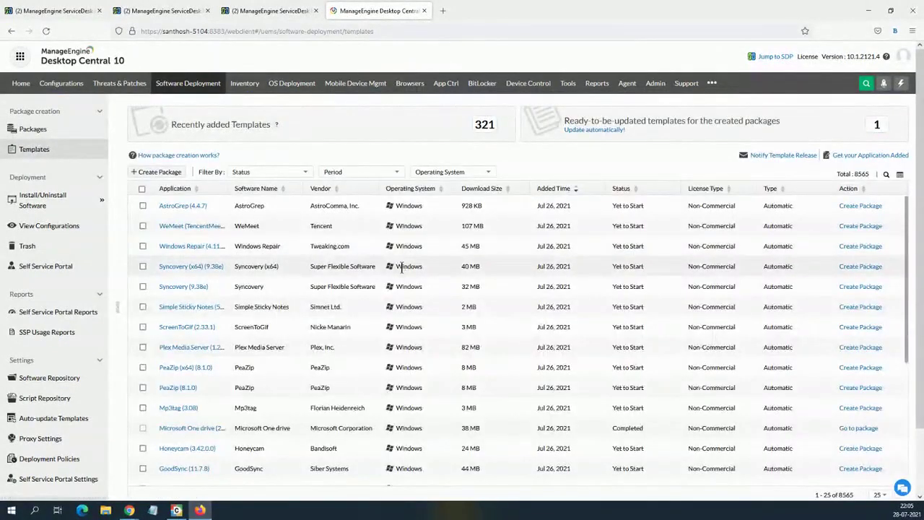
{"action": "left_click", "coordinate": [887, 174]}
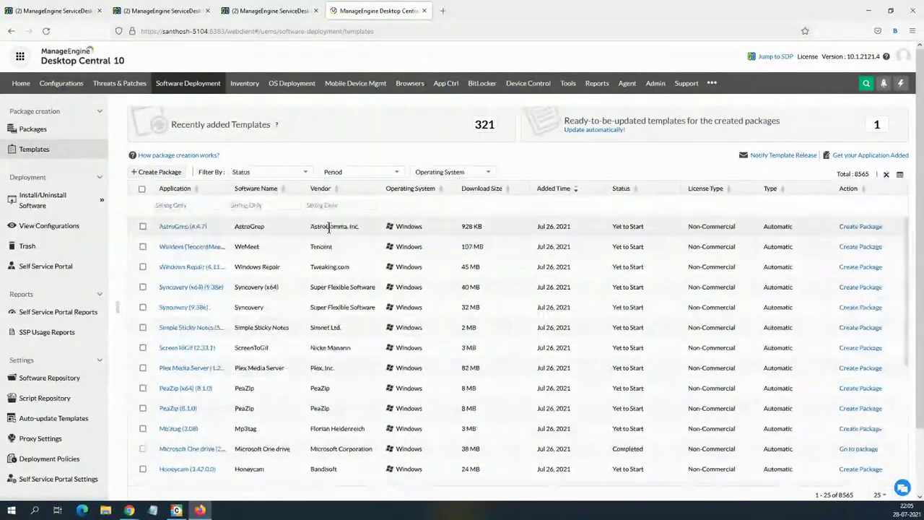
{"action": "left_click", "coordinate": [210, 205]}
{"action": "type", "text": "chrome"}
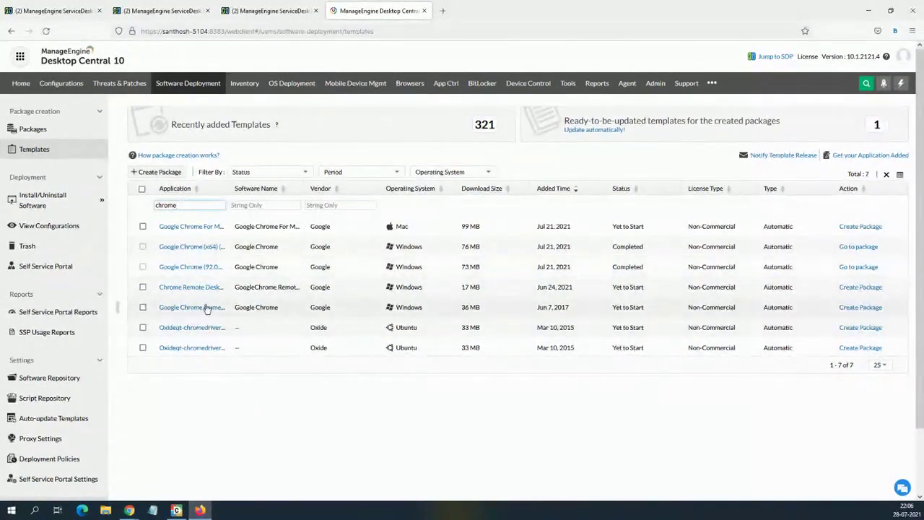
{"action": "left_click", "coordinate": [849, 307]}
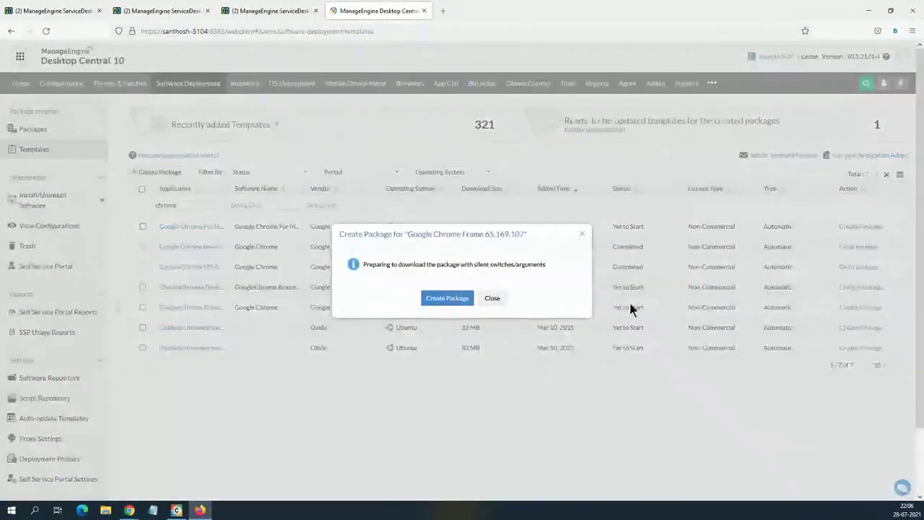
{"action": "left_click", "coordinate": [437, 298]}
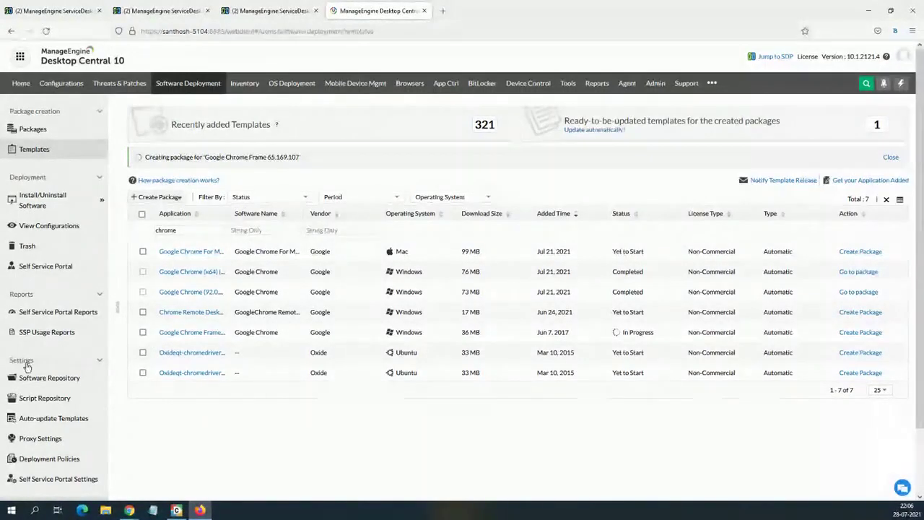
Open the auto-update templates settings and review the list of packages created for Google Chrome.
{"action": "scroll", "coordinate": [52, 386], "scroll_direction": "down", "scroll_amount": 1}
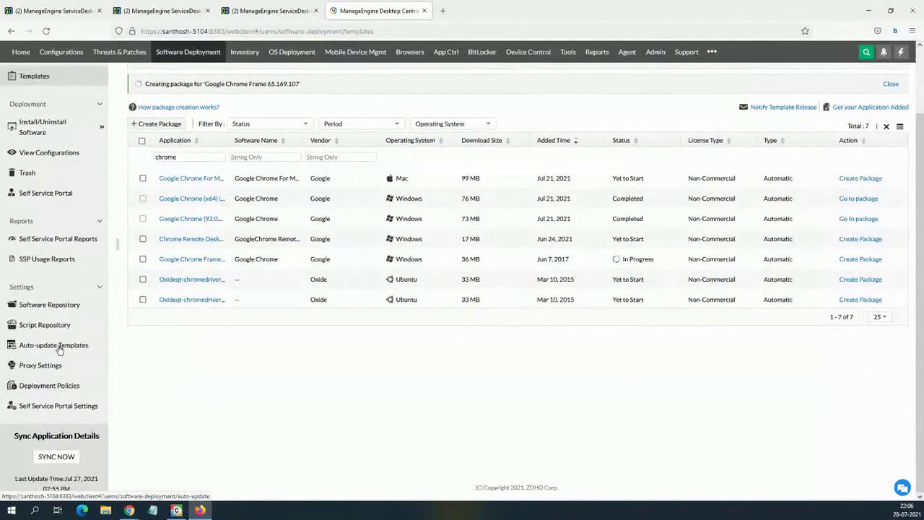
{"action": "left_click", "coordinate": [59, 348]}
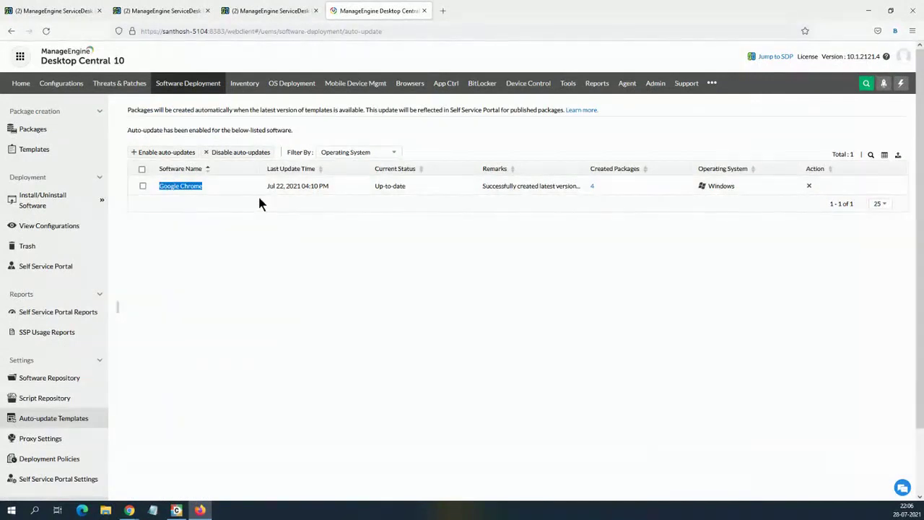
{"action": "left_click", "coordinate": [593, 187]}
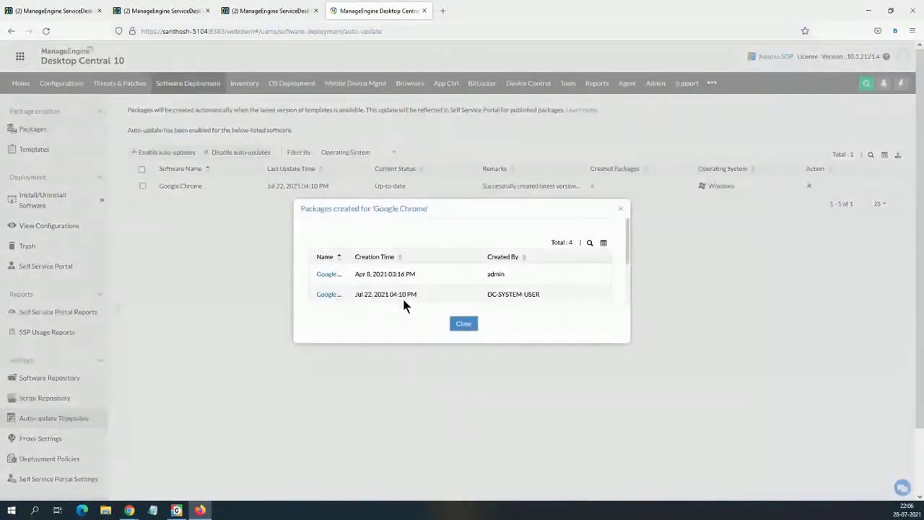
{"action": "scroll", "coordinate": [535, 278], "scroll_direction": "down", "scroll_amount": 3}
{"action": "scroll", "coordinate": [374, 285], "scroll_direction": "up", "scroll_amount": 3}
{"action": "scroll", "coordinate": [374, 282], "scroll_direction": "down", "scroll_amount": 3}
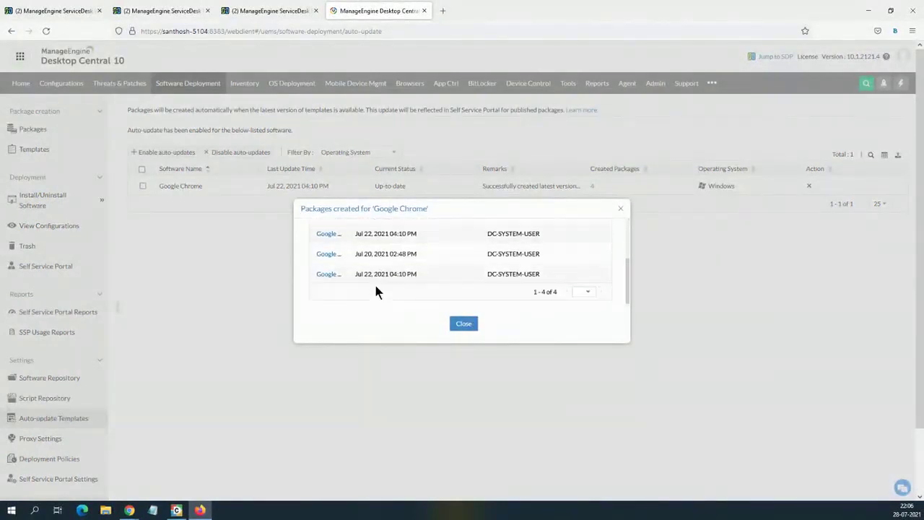
{"action": "scroll", "coordinate": [375, 277], "scroll_direction": "up", "scroll_amount": 3}
{"action": "scroll", "coordinate": [375, 278], "scroll_direction": "down", "scroll_amount": 3}
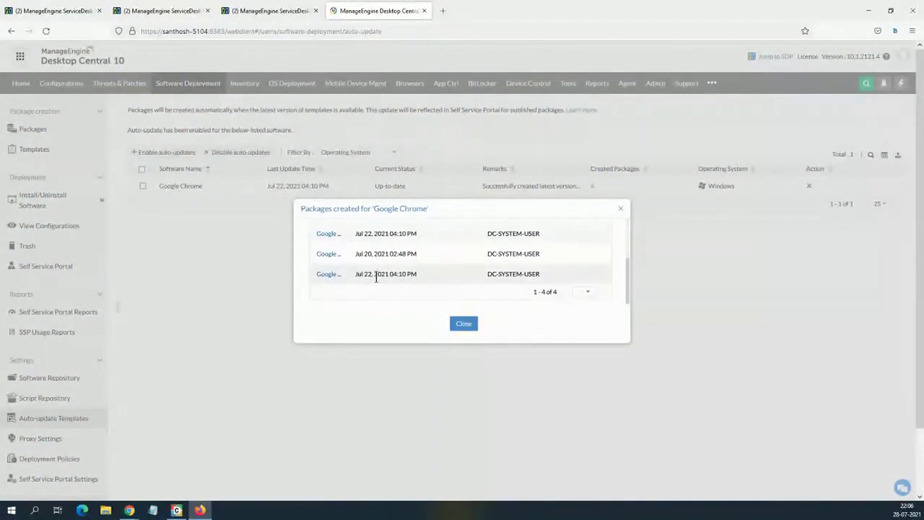
{"action": "left_click", "coordinate": [621, 208]}
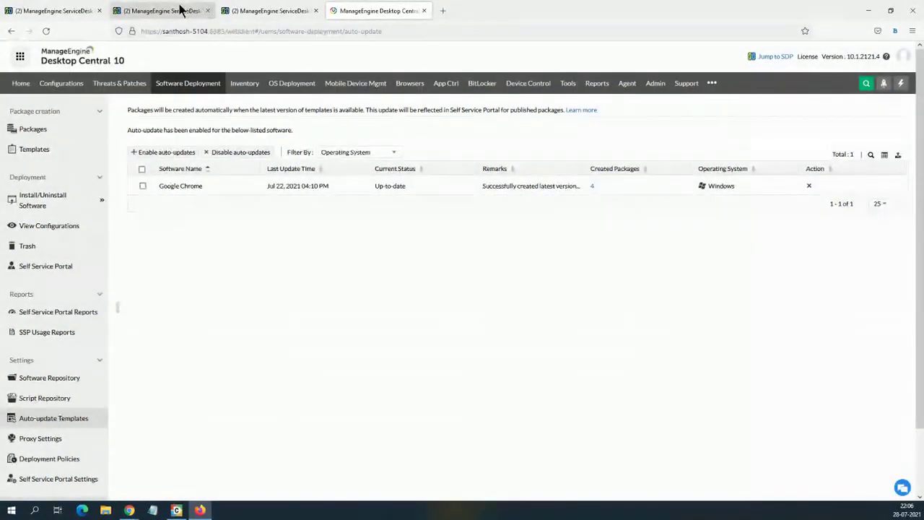
Examine the form for manually adding a Windows package, including its MSI/MSP installation details, and return to request #9 in ServiceDesk Plus.
{"action": "left_click", "coordinate": [182, 10]}
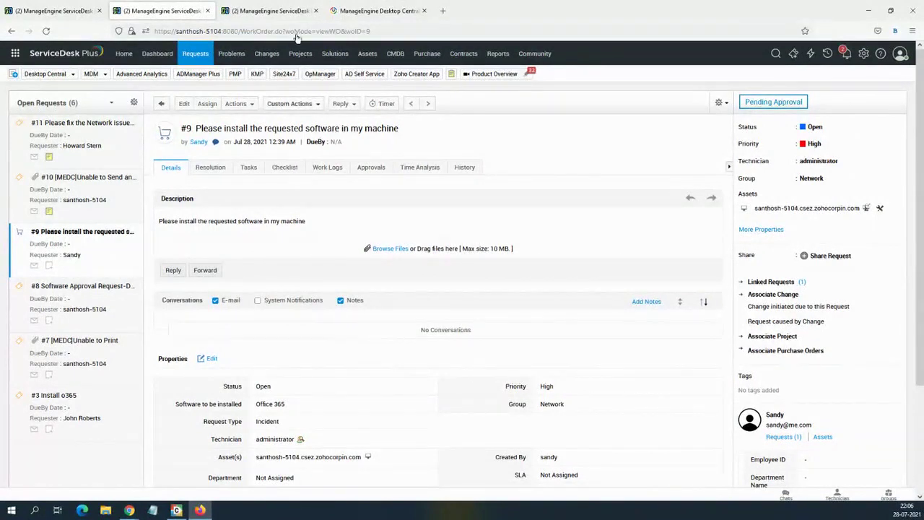
{"action": "left_click", "coordinate": [373, 10]}
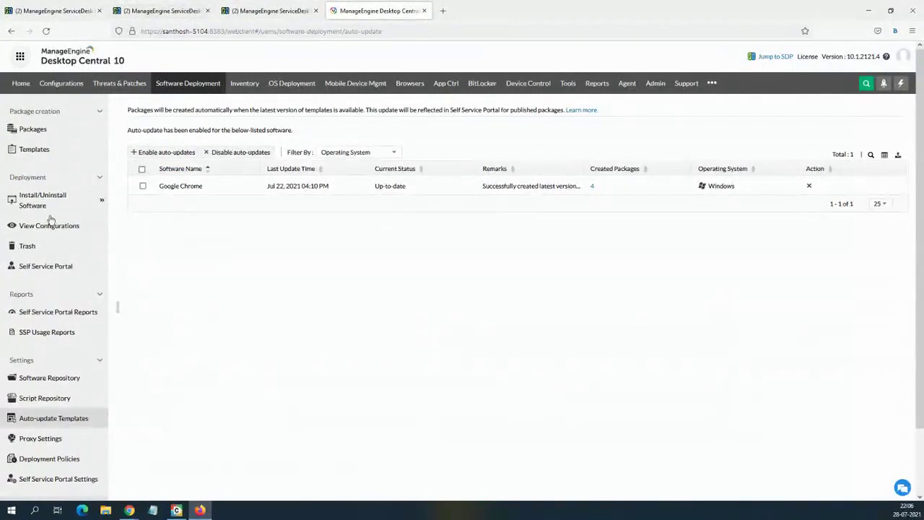
{"action": "left_click", "coordinate": [67, 135]}
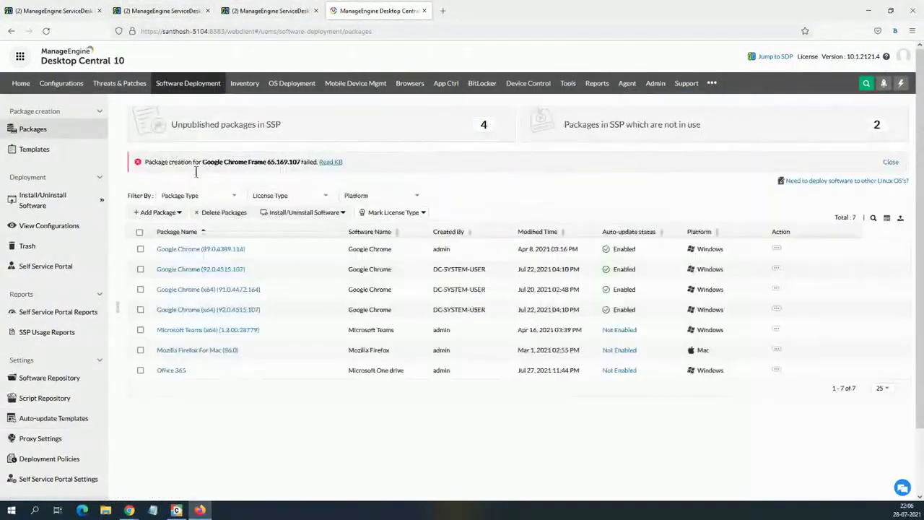
{"action": "left_click", "coordinate": [157, 213]}
{"action": "left_click", "coordinate": [160, 235]}
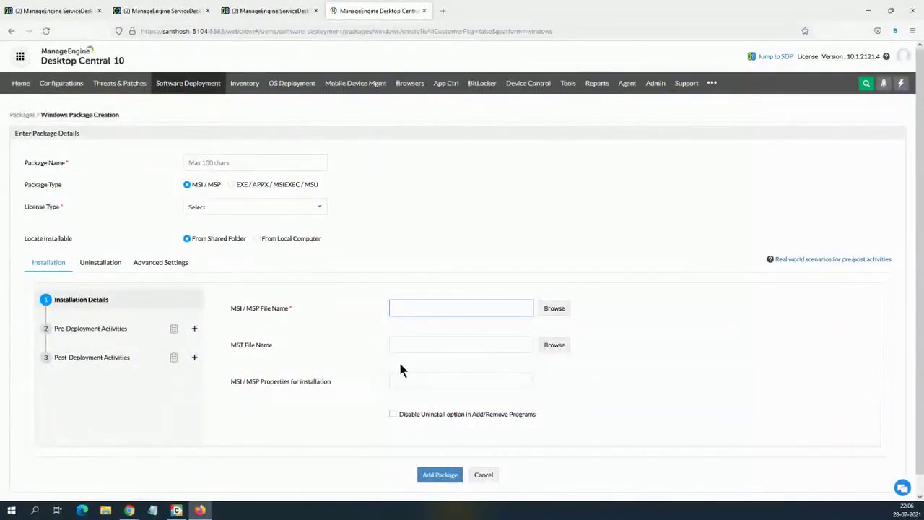
{"action": "scroll", "coordinate": [106, 375], "scroll_direction": "down", "scroll_amount": 1}
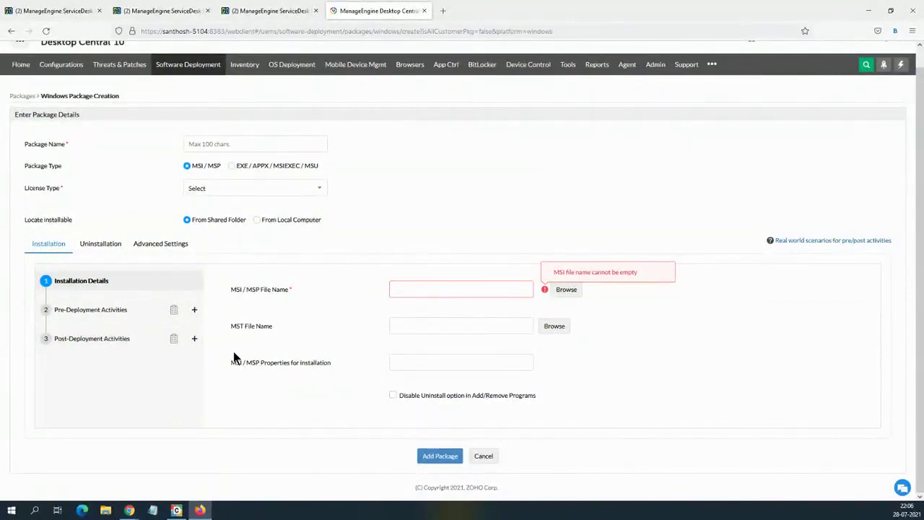
{"action": "left_click", "coordinate": [162, 11]}
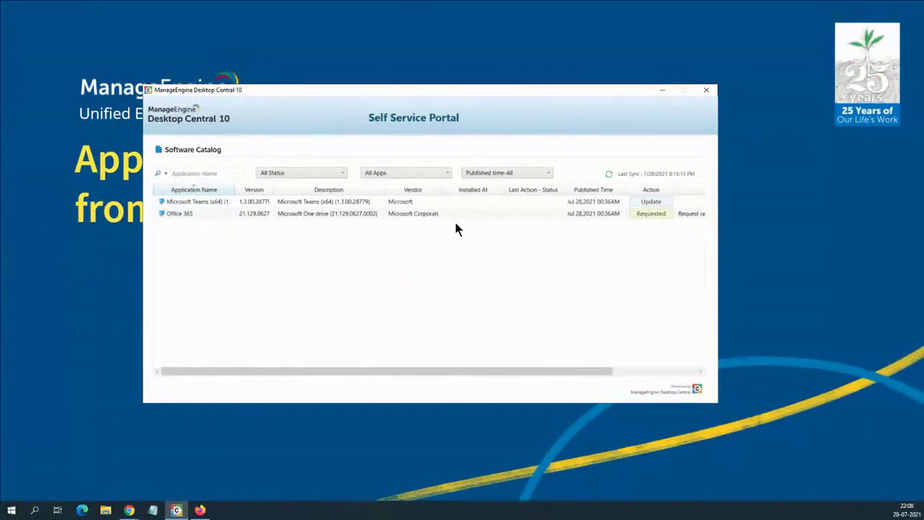
In the Desktop Central Self Service Portal, cancel the existing Office 365 request and refresh the software catalog.
{"action": "left_click", "coordinate": [650, 214]}
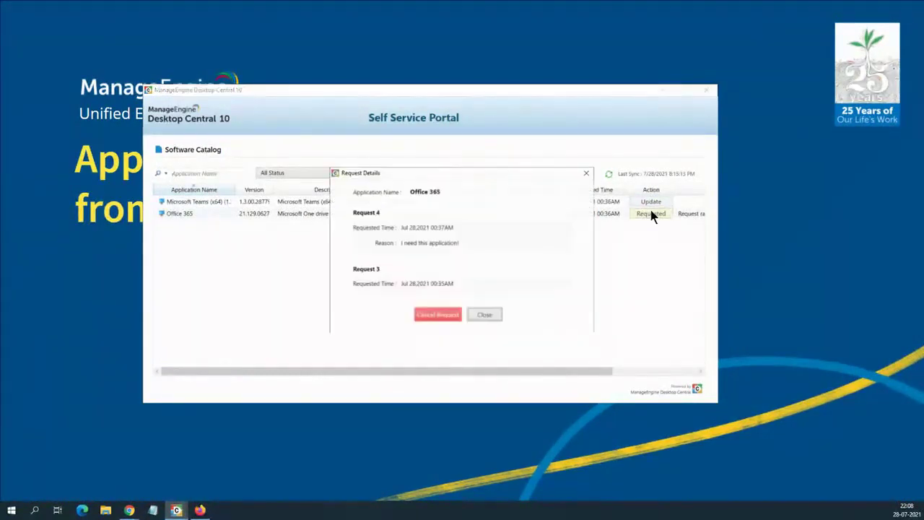
{"action": "left_click", "coordinate": [442, 315]}
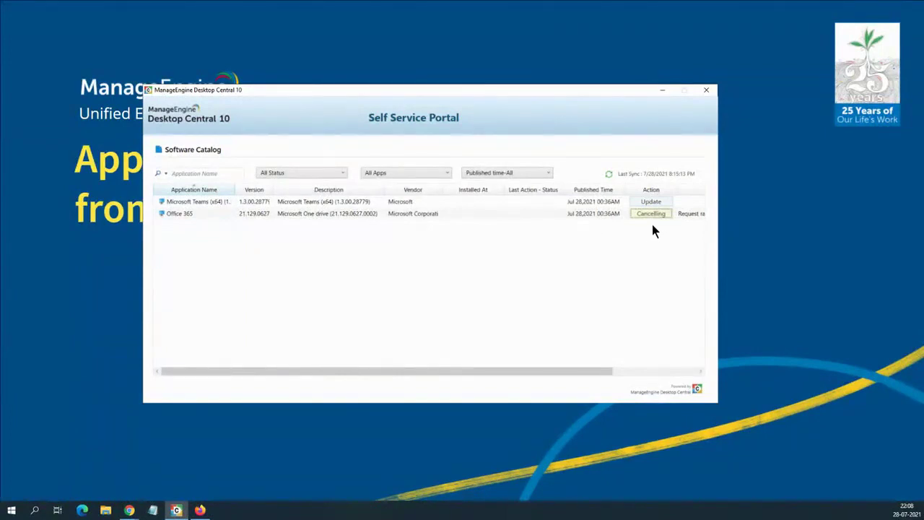
{"action": "left_click", "coordinate": [608, 171]}
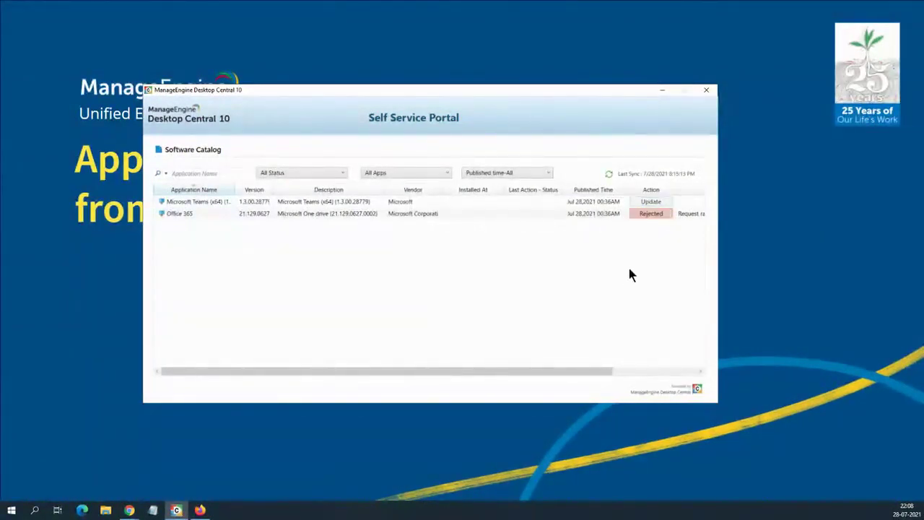
Resend the rejected Office 365 request with the reason "I need this application!" and minimize the Self Service Portal.
{"action": "left_click", "coordinate": [658, 214]}
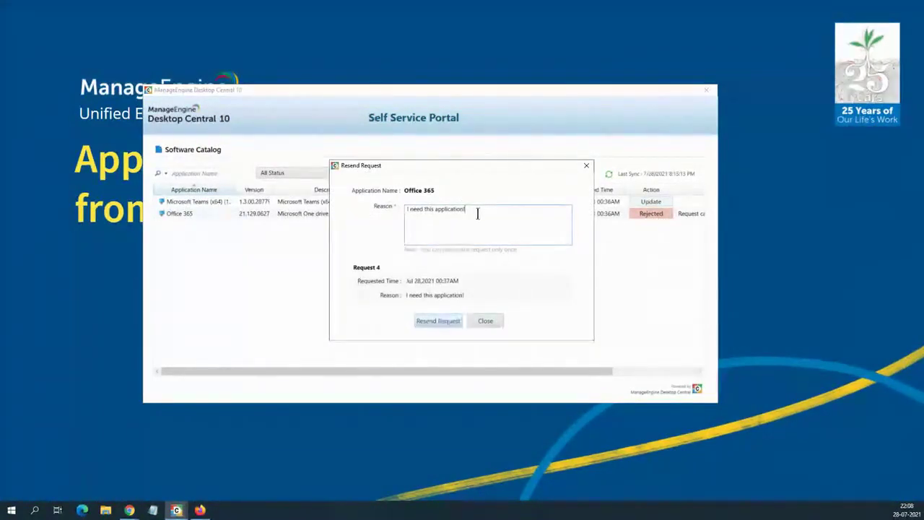
{"action": "left_click", "coordinate": [440, 322]}
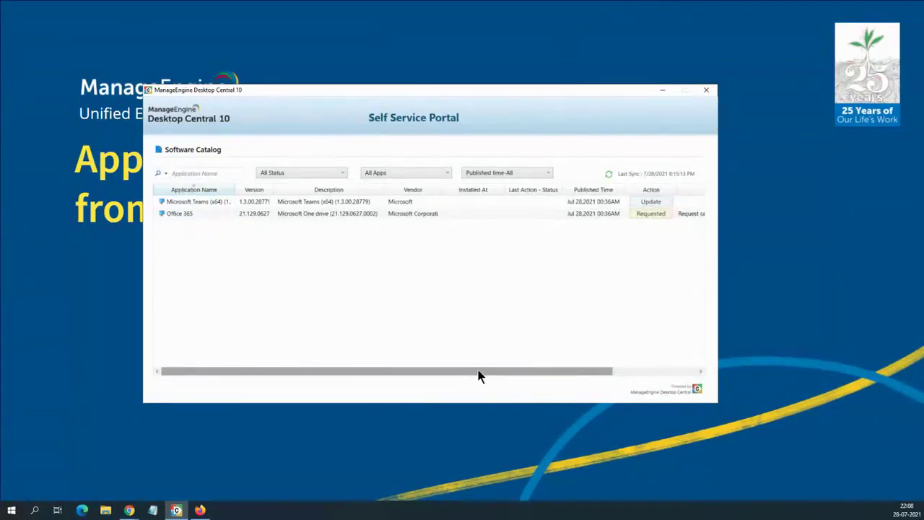
{"action": "left_click", "coordinate": [663, 90]}
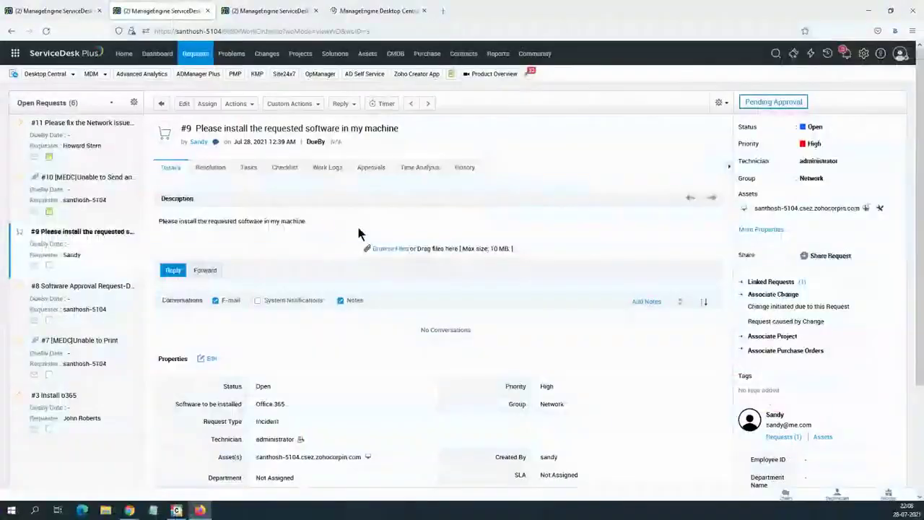
Check the open requests list in ServiceDesk Plus and open request #9, "Please install the requested software in my machine".
{"action": "left_click", "coordinate": [195, 56]}
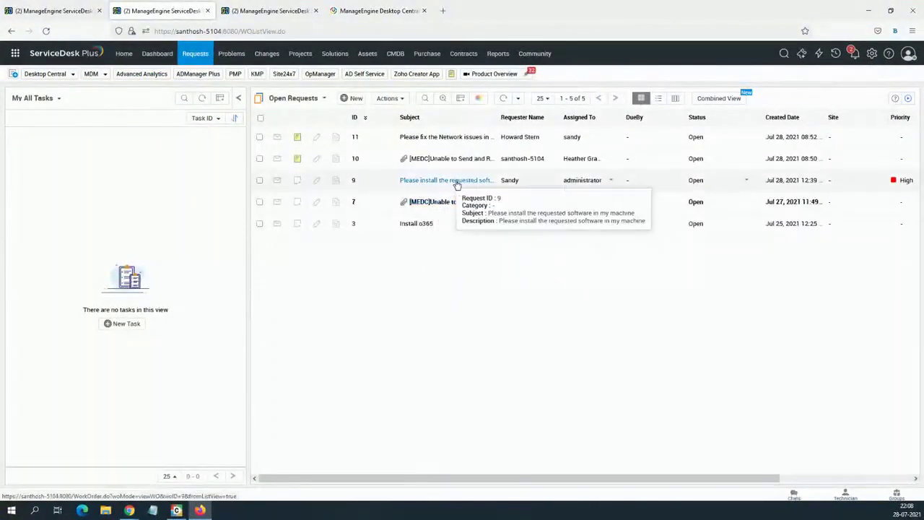
{"action": "left_click", "coordinate": [124, 54]}
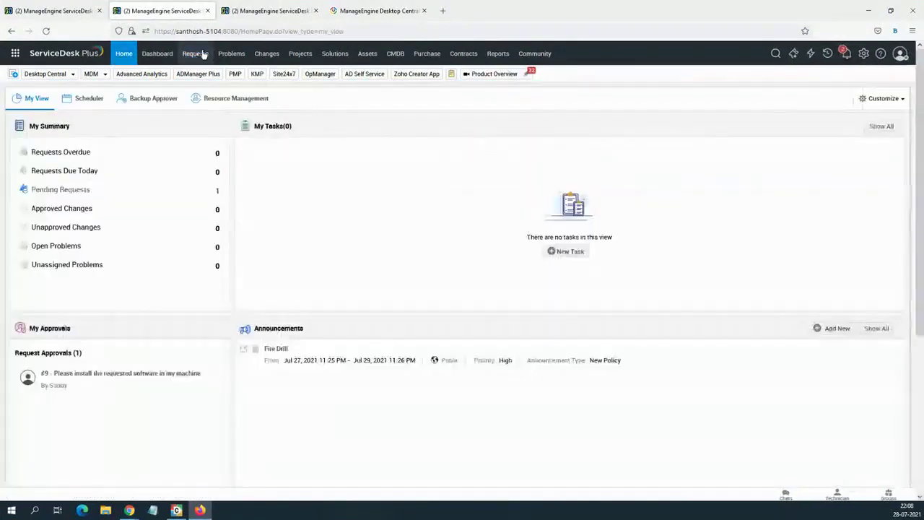
{"action": "left_click", "coordinate": [193, 55]}
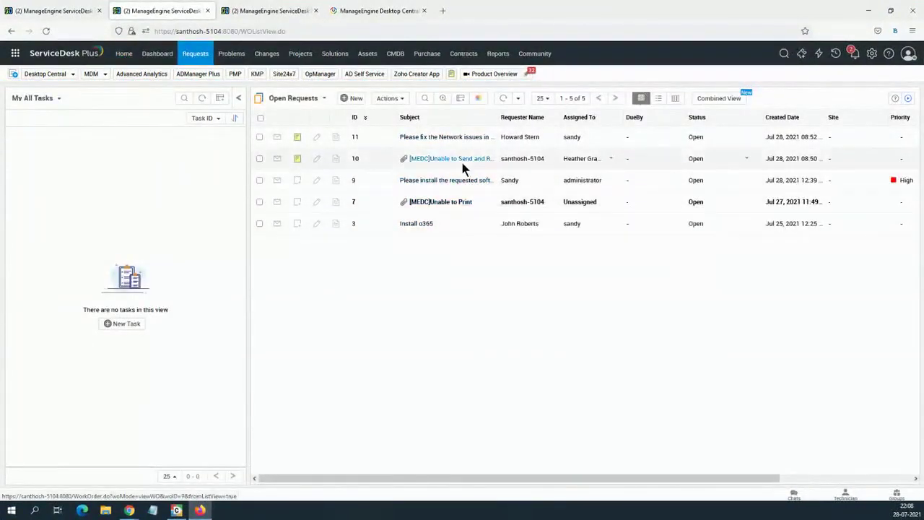
{"action": "left_click", "coordinate": [457, 190]}
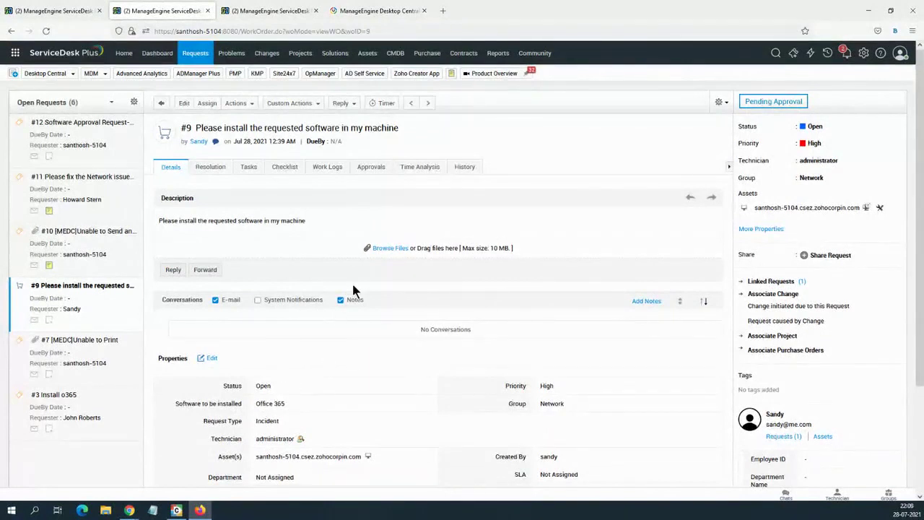
Examine the custom and general actions available for request #9, including its Submit for Approval option.
{"action": "left_click", "coordinate": [316, 103]}
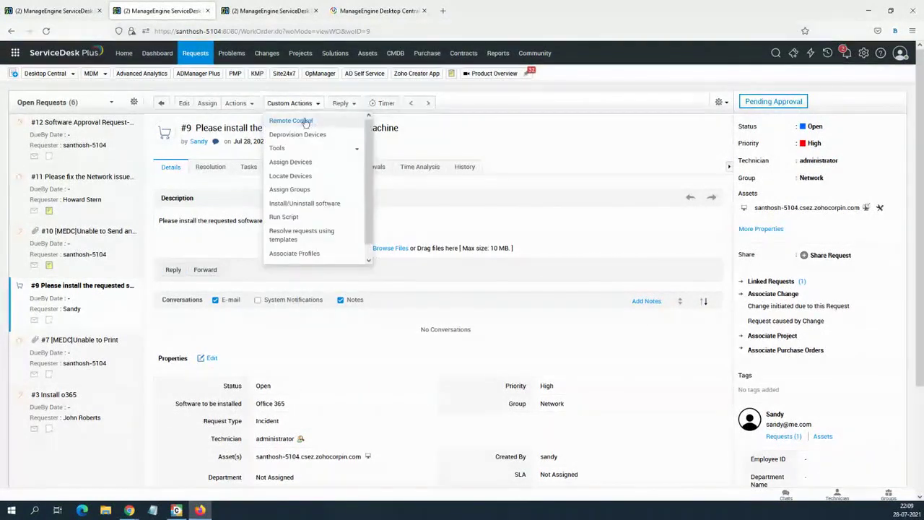
{"action": "left_click", "coordinate": [238, 103]}
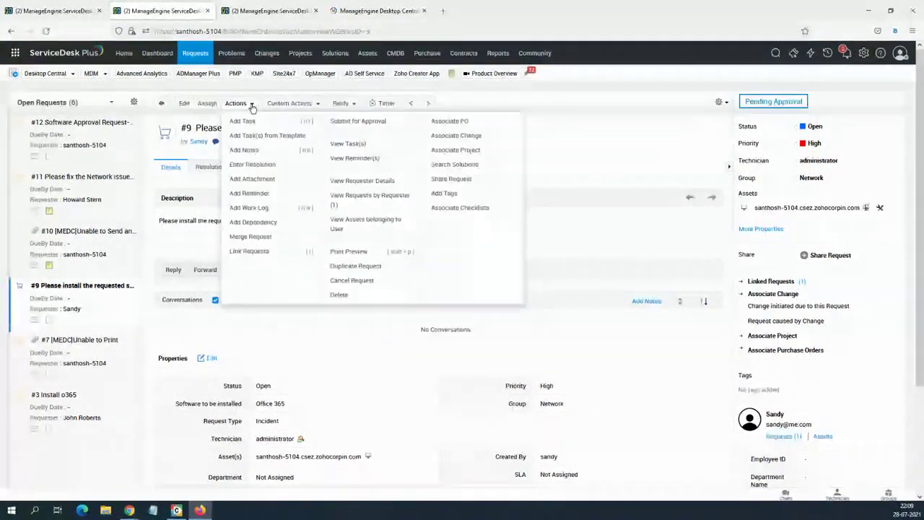
{"action": "left_click", "coordinate": [350, 122]}
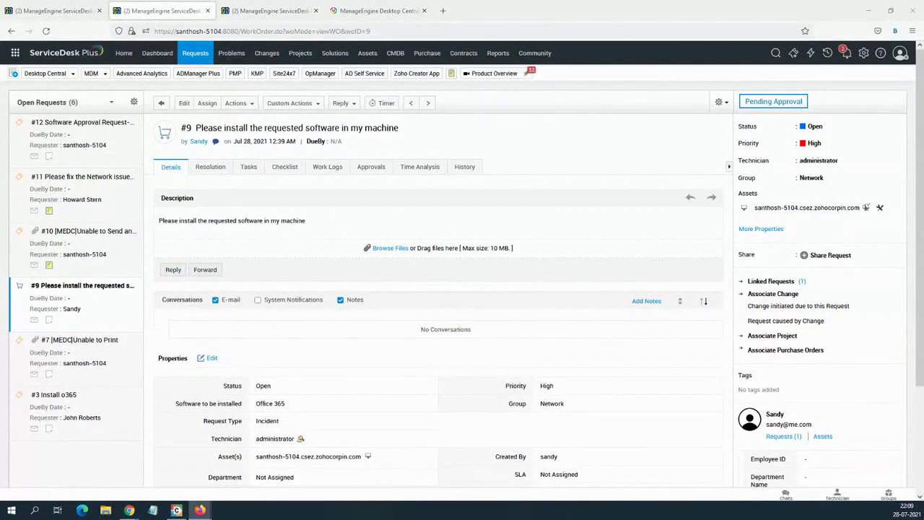
{"action": "left_click", "coordinate": [316, 107]}
{"action": "left_click", "coordinate": [241, 103]}
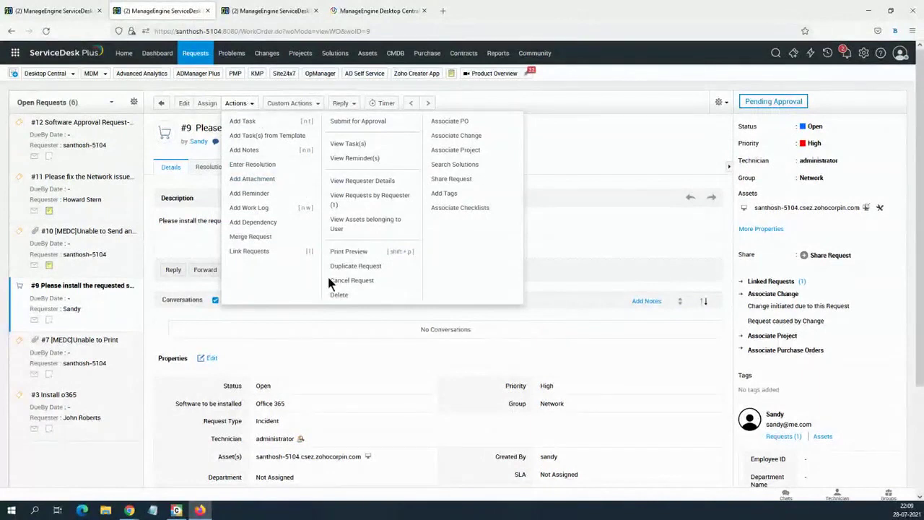
{"action": "left_click", "coordinate": [577, 173]}
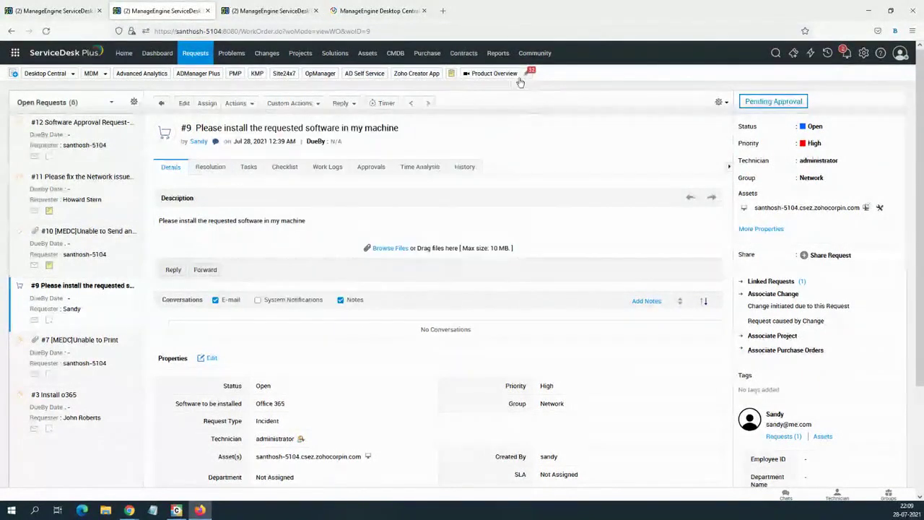
In the admin settings, open the "Request a software installation" template from the service catalog's Software category for editing.
{"action": "left_click", "coordinate": [869, 55]}
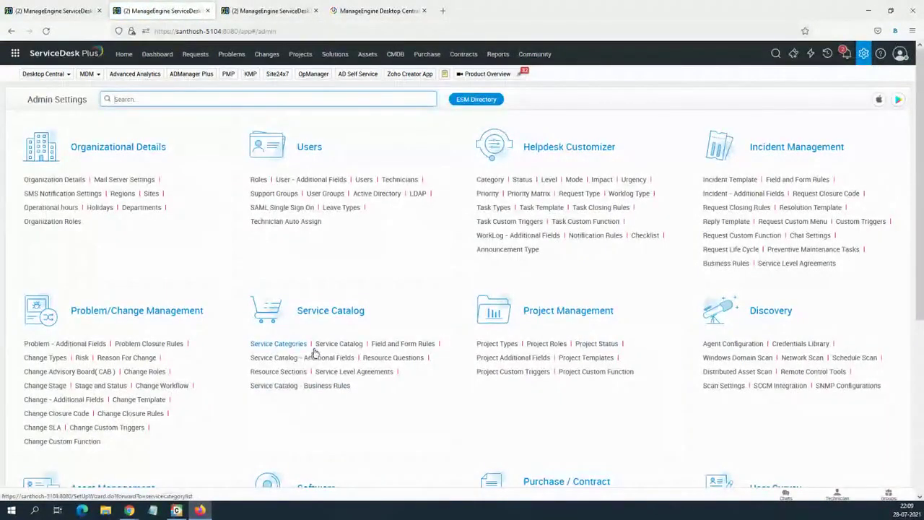
{"action": "left_click", "coordinate": [338, 345]}
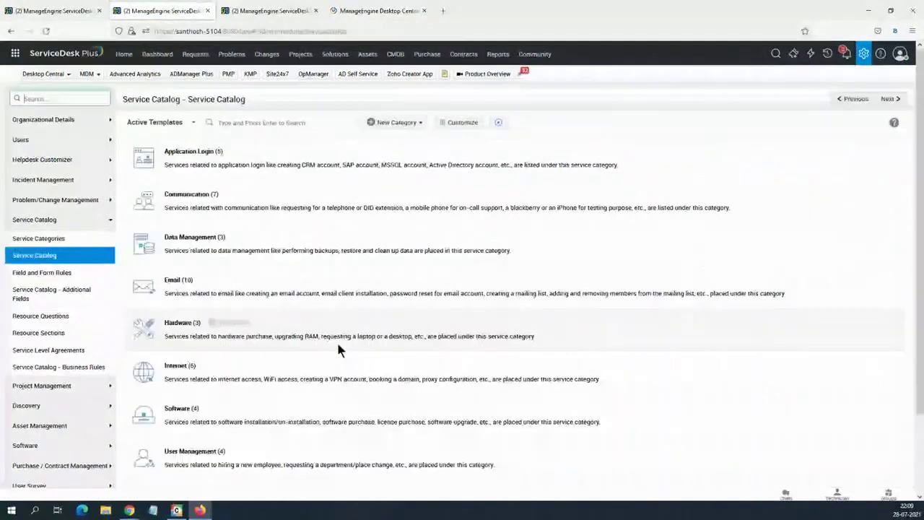
{"action": "scroll", "coordinate": [315, 210], "scroll_direction": "down", "scroll_amount": 2}
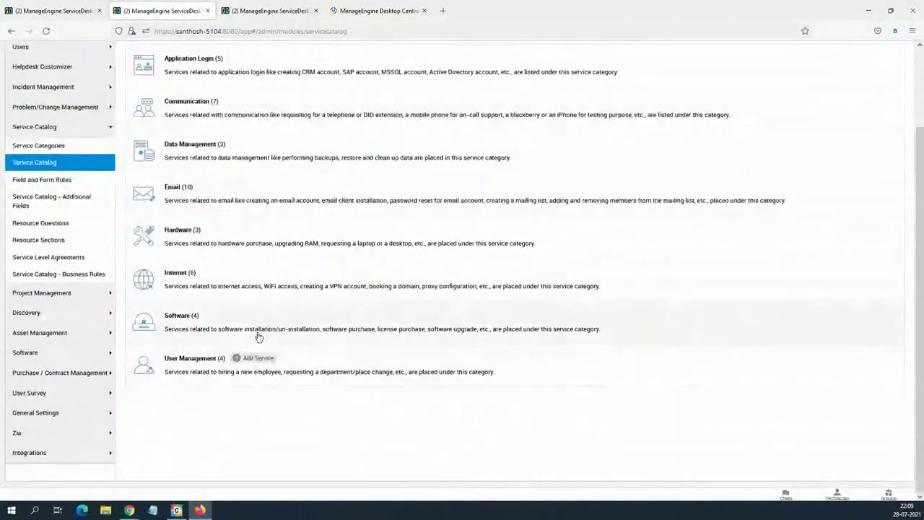
{"action": "left_click", "coordinate": [282, 329]}
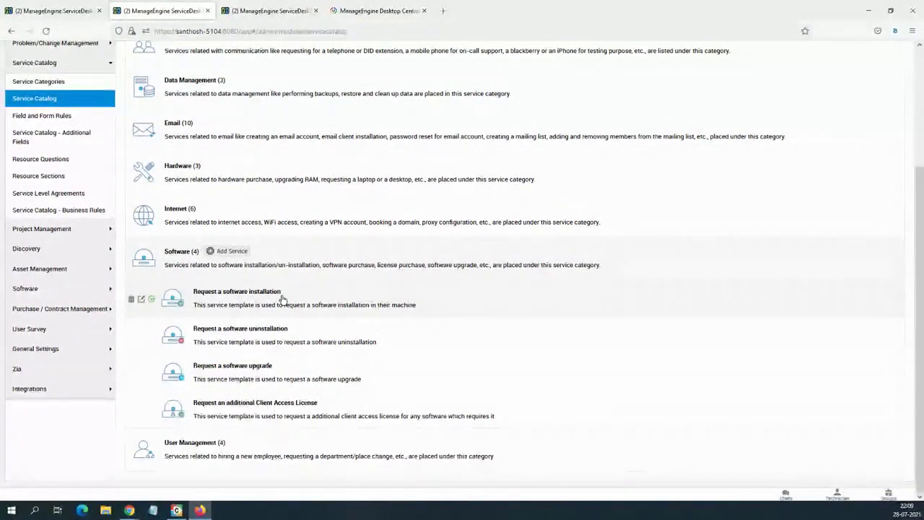
{"action": "left_click", "coordinate": [143, 298]}
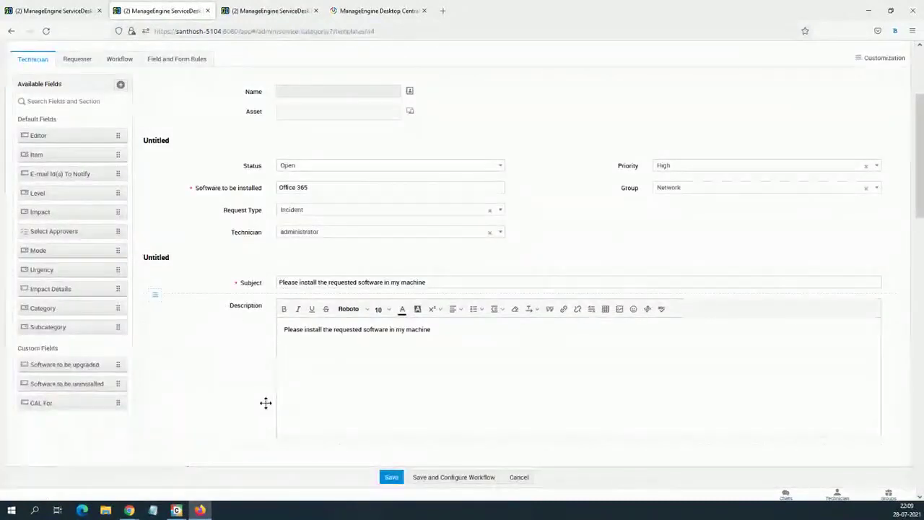
Examine the technician and requester form layouts of the "Request a software installation" template.
{"action": "scroll", "coordinate": [265, 403], "scroll_direction": "up", "scroll_amount": 3}
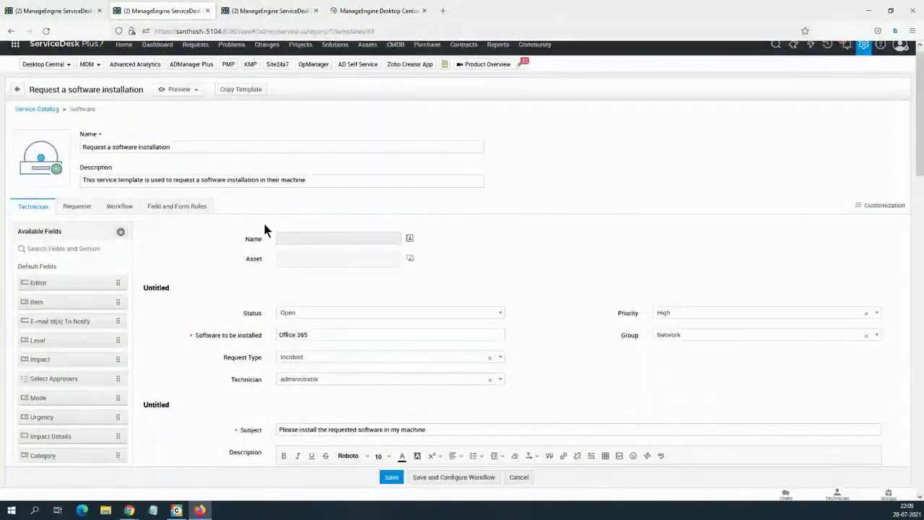
{"action": "scroll", "coordinate": [287, 369], "scroll_direction": "down", "scroll_amount": 3}
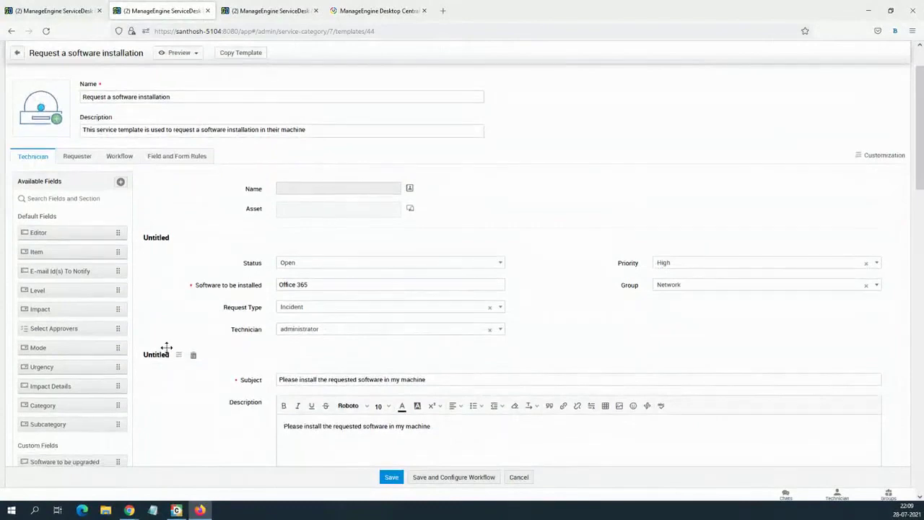
{"action": "scroll", "coordinate": [166, 310], "scroll_direction": "down", "scroll_amount": 3}
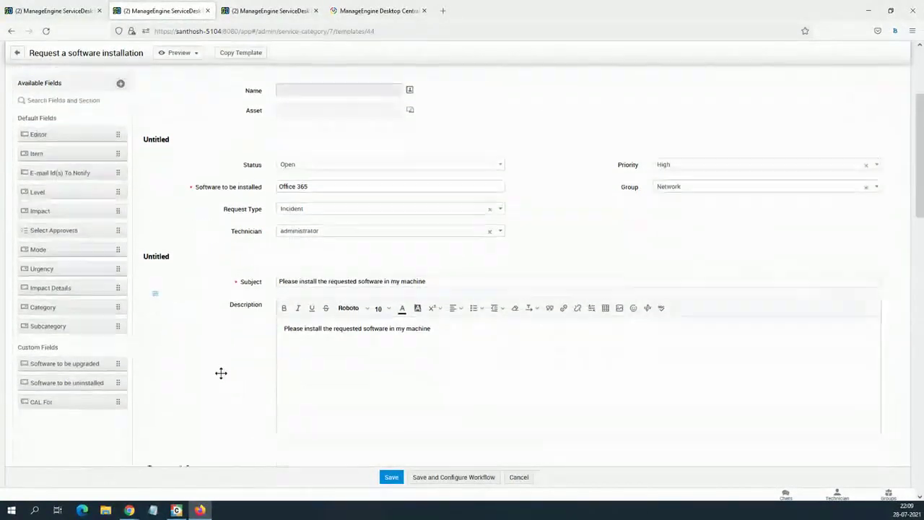
{"action": "scroll", "coordinate": [166, 296], "scroll_direction": "up", "scroll_amount": 4}
{"action": "left_click", "coordinate": [77, 158]}
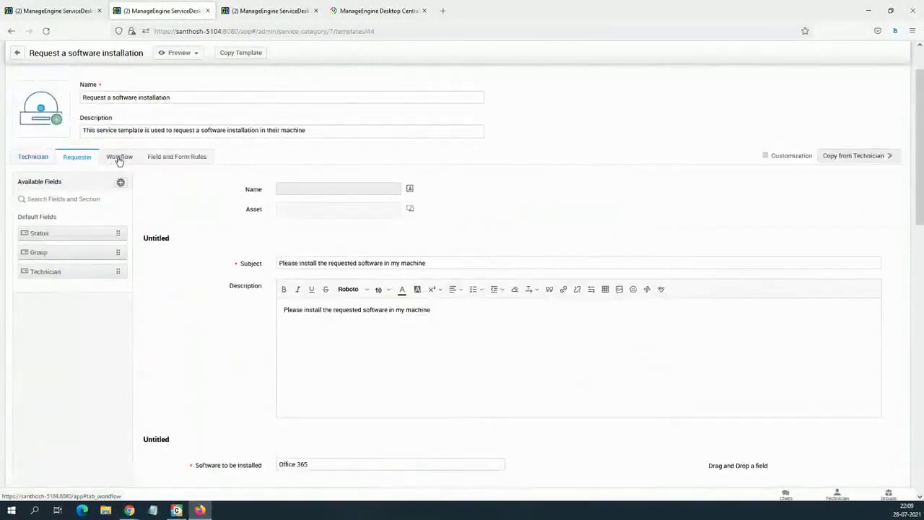
Review the template's workflow, including approvers, approval configurations, SLA, checklist and tasks, and leave it without saving.
{"action": "left_click", "coordinate": [120, 159]}
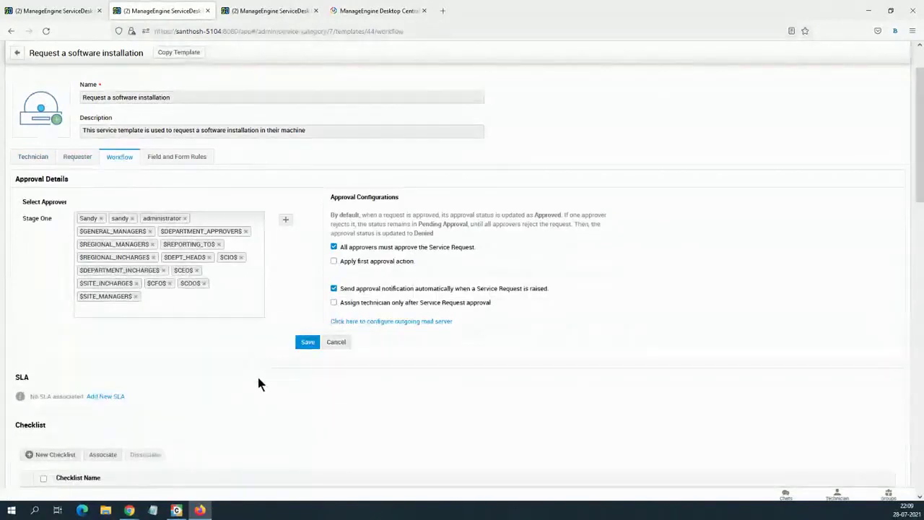
{"action": "scroll", "coordinate": [258, 379], "scroll_direction": "down", "scroll_amount": 7}
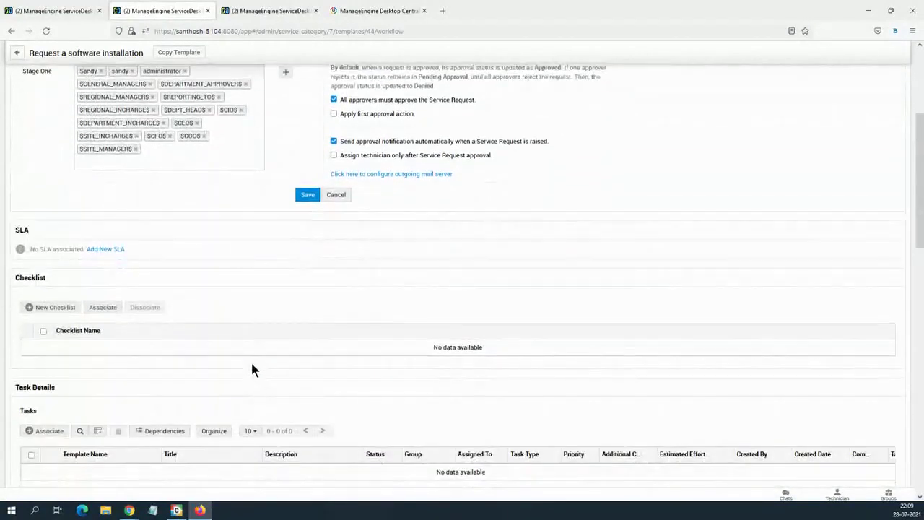
{"action": "scroll", "coordinate": [252, 375], "scroll_direction": "up", "scroll_amount": 8}
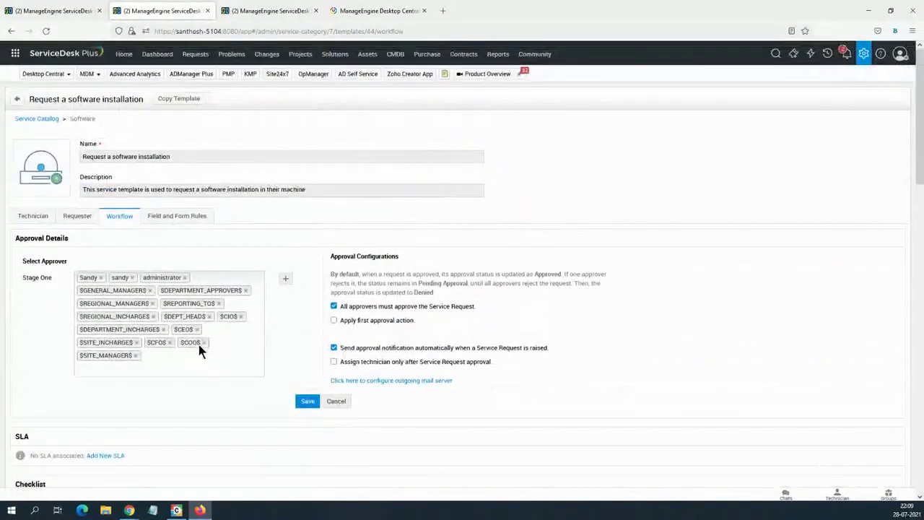
{"action": "left_click", "coordinate": [336, 402]}
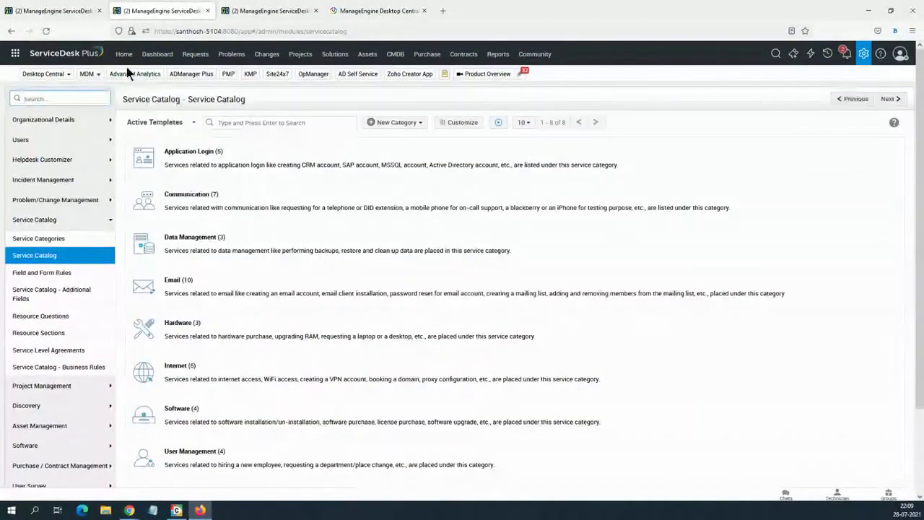
Check the open requests list, then view the approval details of request #9 from My Approvals and close them undecided.
{"action": "left_click", "coordinate": [195, 56]}
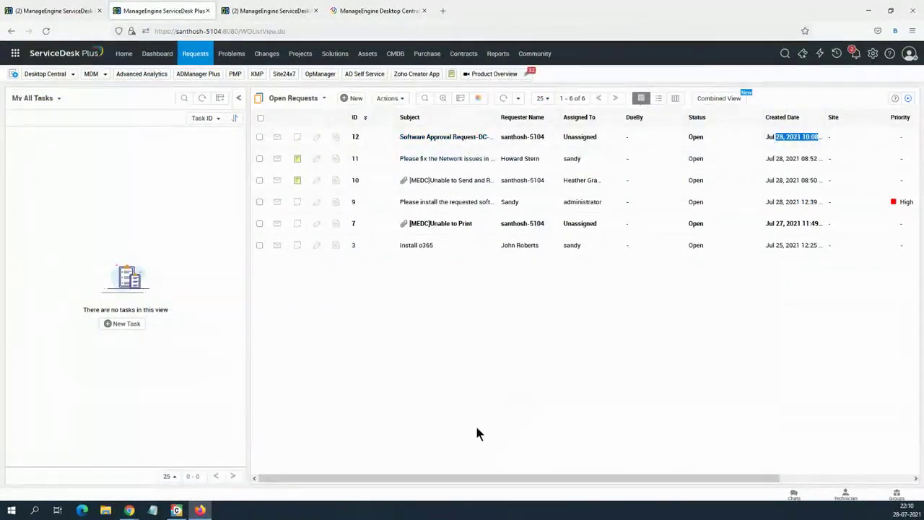
{"action": "left_click", "coordinate": [119, 58]}
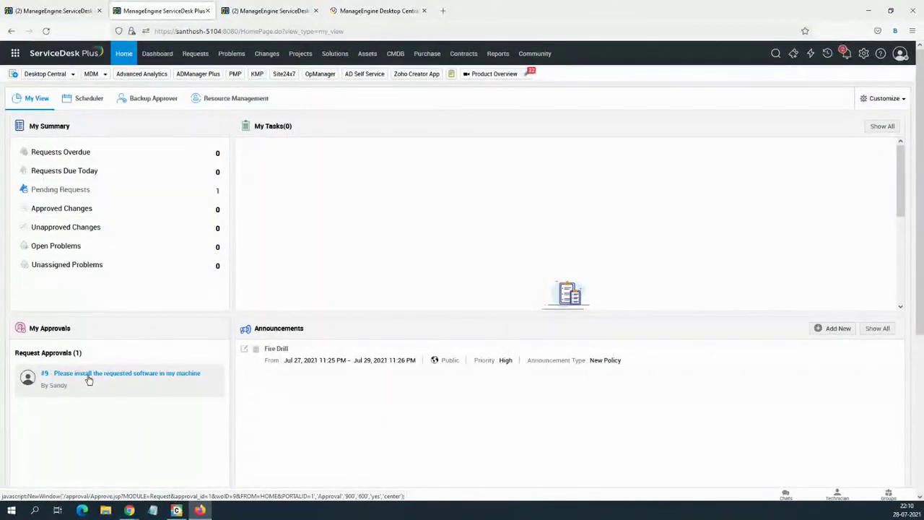
{"action": "left_click", "coordinate": [86, 373]}
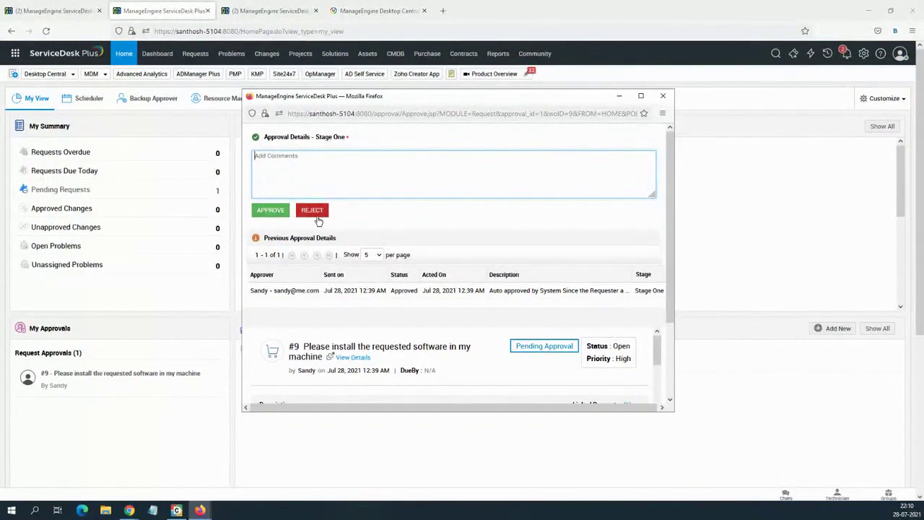
{"action": "left_click", "coordinate": [664, 97]}
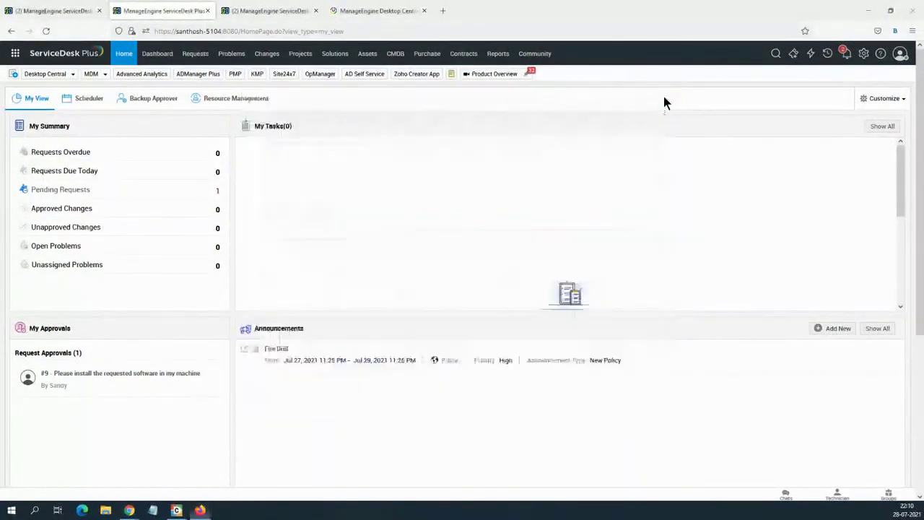
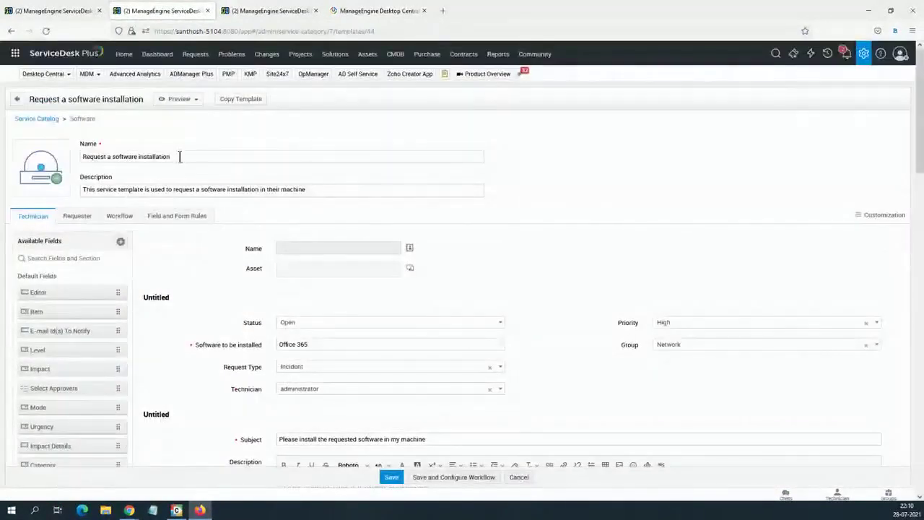
Highlight the service template's name, "Request a software installation", to show which name identifies it.
{"action": "left_click", "coordinate": [180, 156]}
{"action": "left_click_drag", "start_coordinate": [180, 157], "coordinate": [81, 160]}
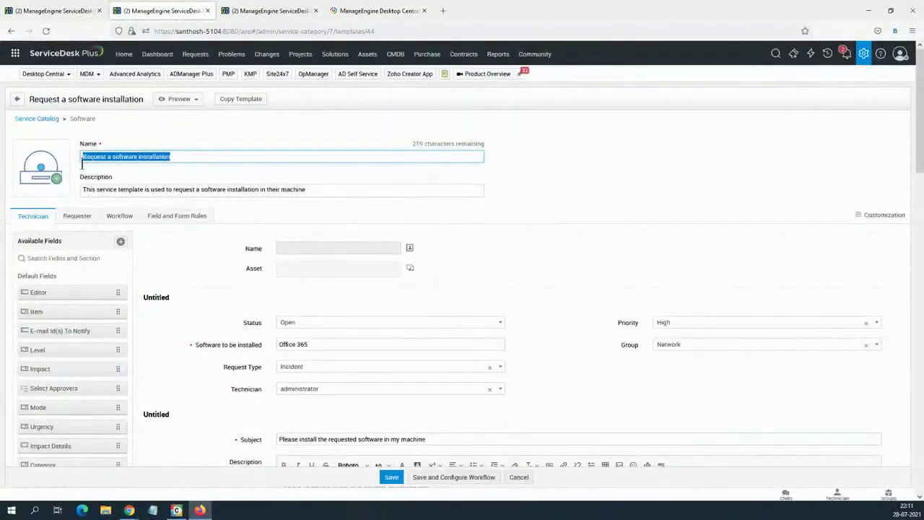
{"action": "left_click", "coordinate": [530, 207]}
Switch to Desktop Central and open the SDP Service Catalog Template field in the Self Service Portal settings.
{"action": "left_click", "coordinate": [402, 11]}
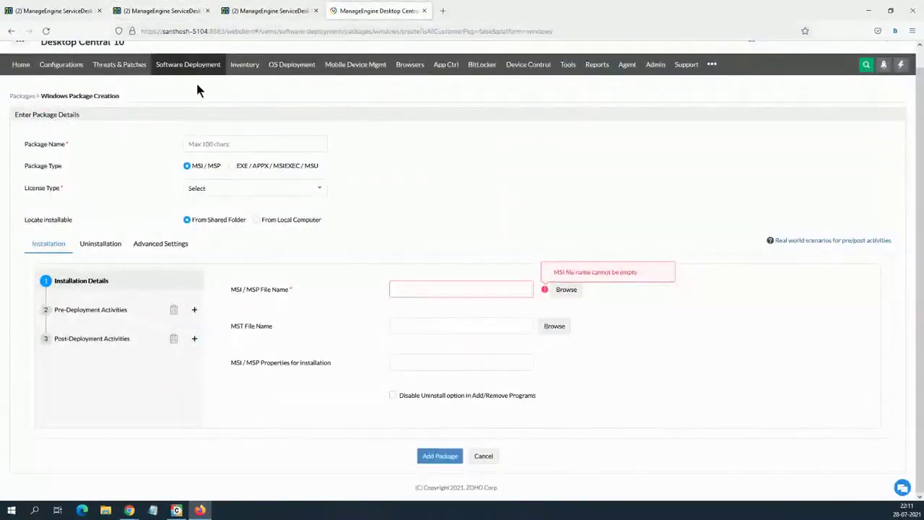
{"action": "left_click", "coordinate": [184, 64]}
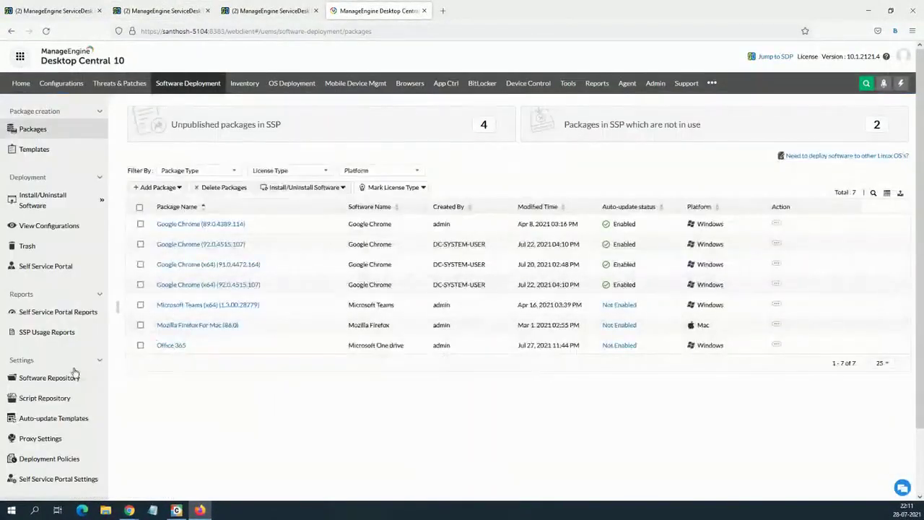
{"action": "scroll", "coordinate": [52, 345], "scroll_direction": "down", "scroll_amount": 2}
{"action": "left_click", "coordinate": [58, 405]}
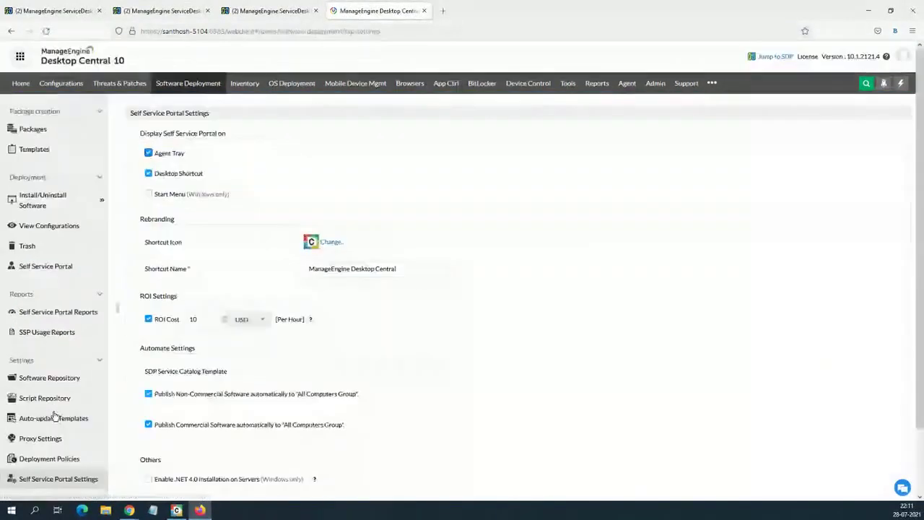
{"action": "left_click", "coordinate": [385, 369]}
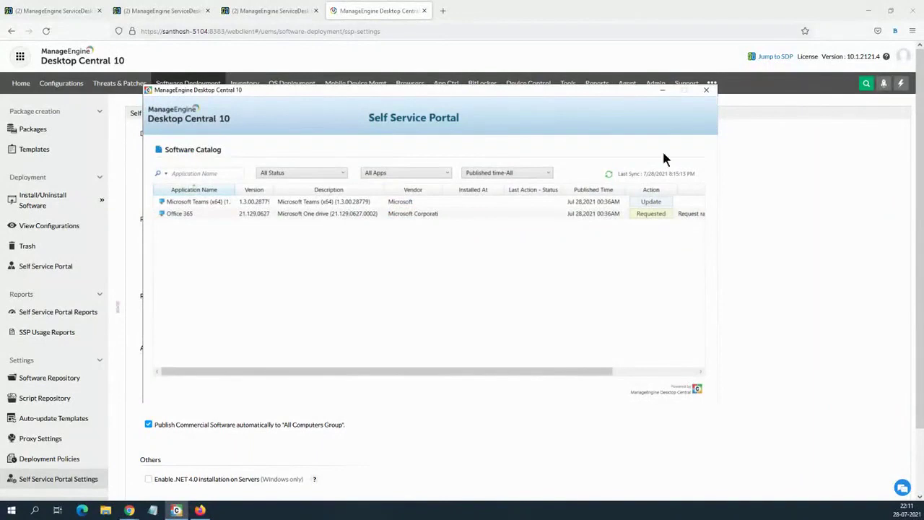
Close the Self Service Portal window and return to the requests list in ServiceDesk Plus.
{"action": "left_click", "coordinate": [706, 90]}
{"action": "left_click", "coordinate": [153, 12]}
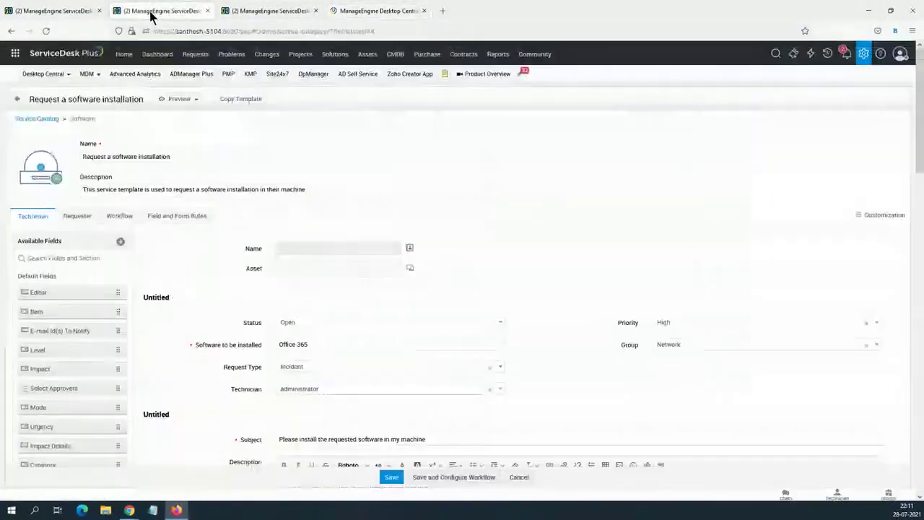
{"action": "left_click", "coordinate": [191, 56]}
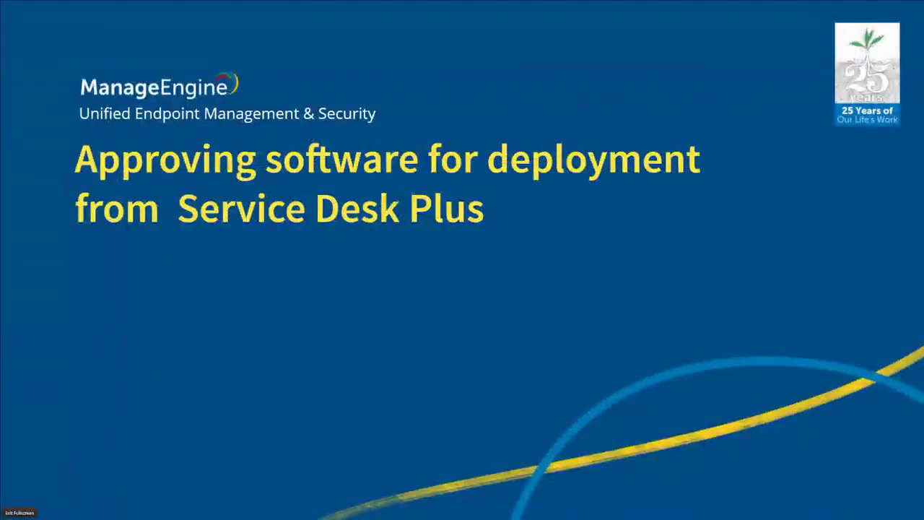
{"action": "key", "text": "Right"}
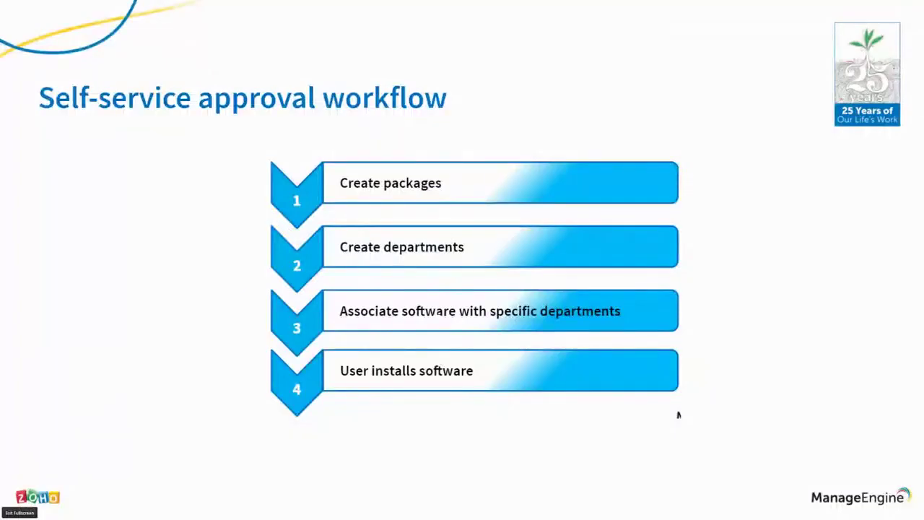
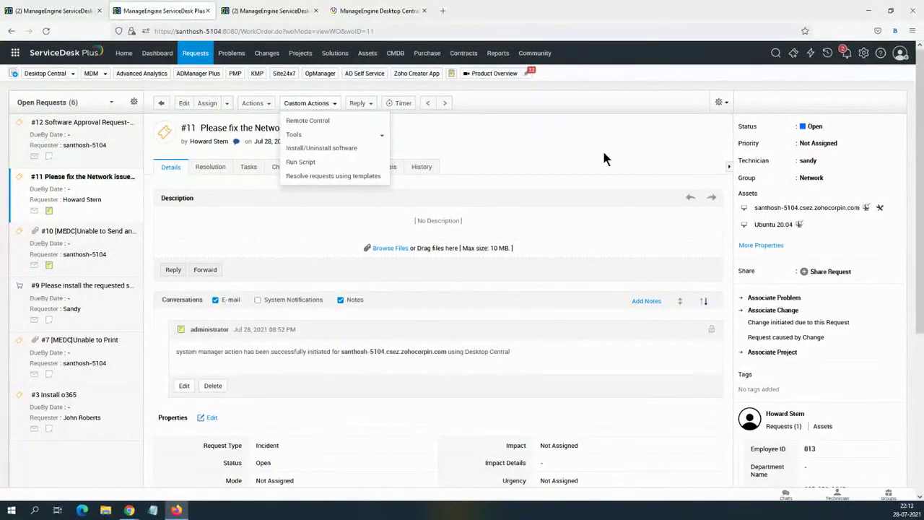
Open the Run Script custom action for request #11 and view the scripts available for selection.
{"action": "left_click", "coordinate": [556, 149]}
{"action": "left_click", "coordinate": [330, 103]}
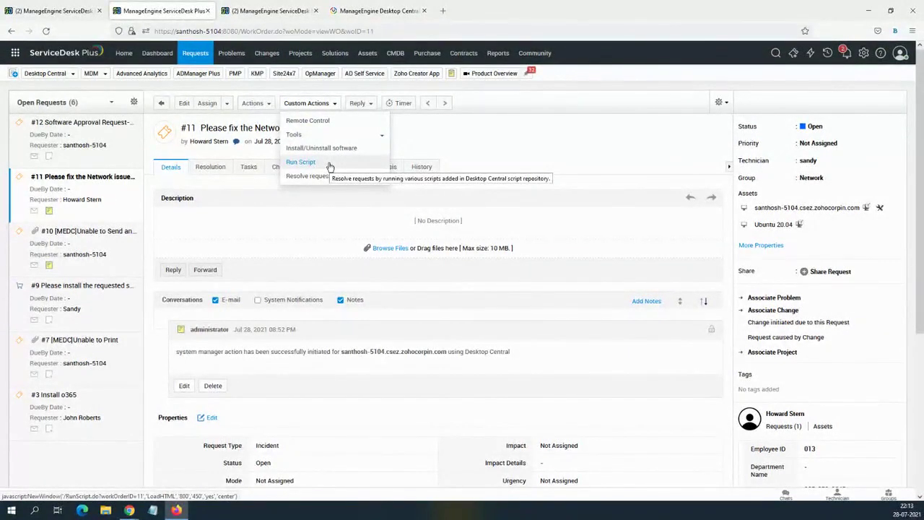
{"action": "left_click", "coordinate": [301, 161]}
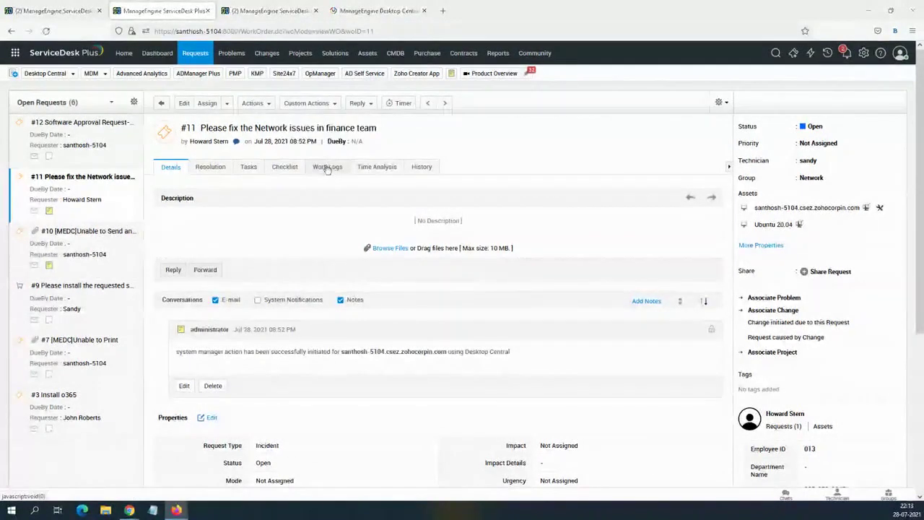
{"action": "left_click", "coordinate": [504, 109]}
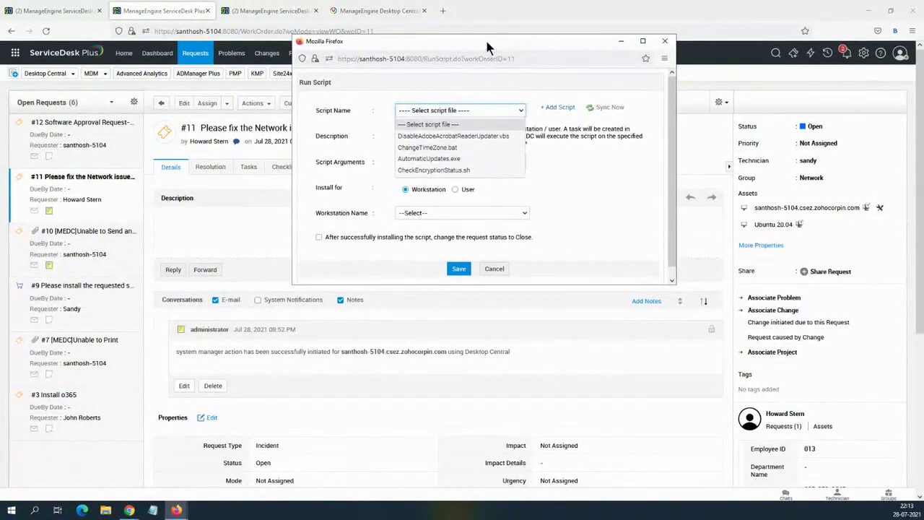
Switch to Desktop Central, open the Script Repository under Configurations, and browse its stored scripts and script templates.
{"action": "left_click", "coordinate": [365, 9]}
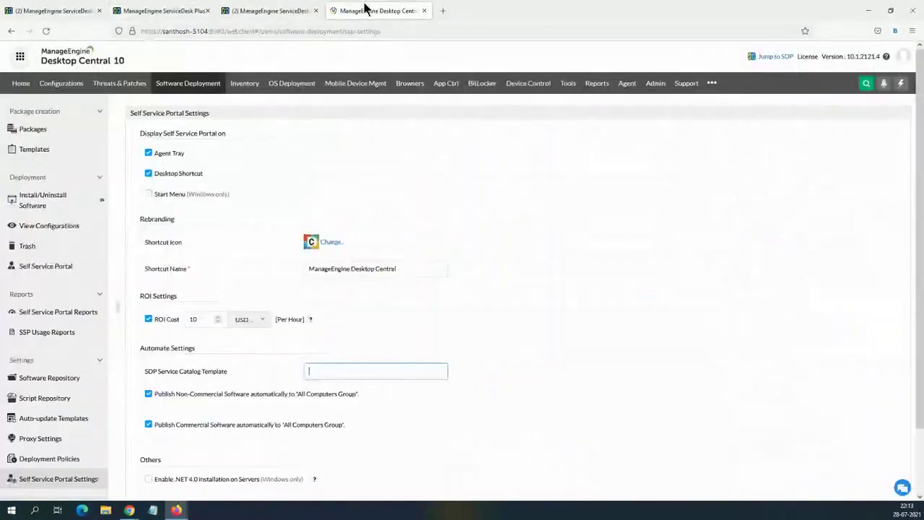
{"action": "left_click", "coordinate": [67, 84]}
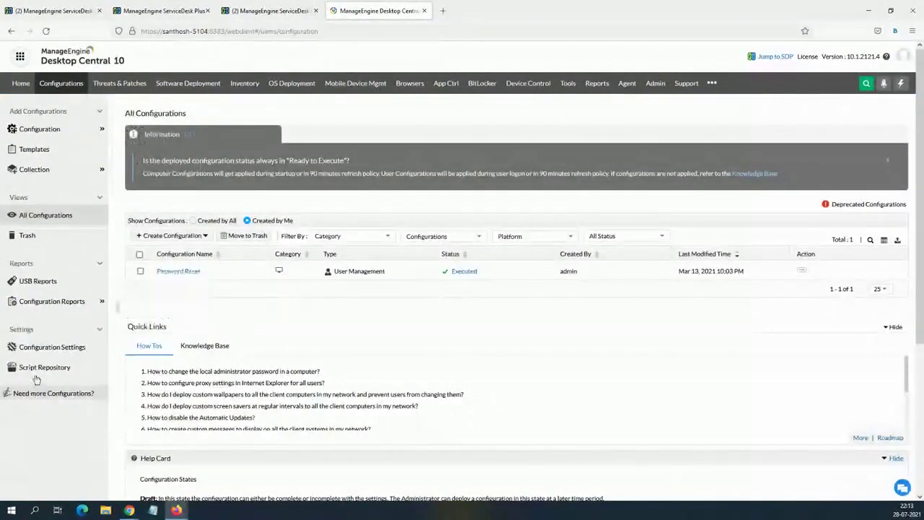
{"action": "left_click", "coordinate": [39, 373]}
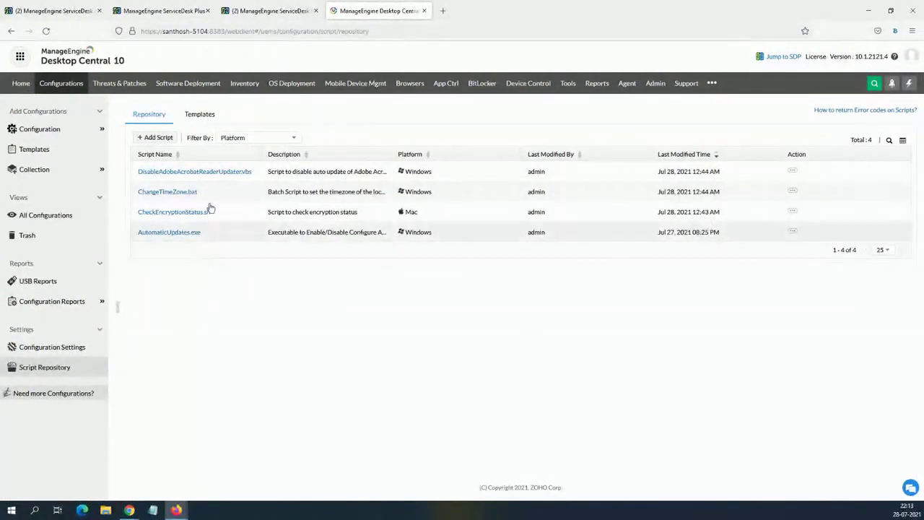
{"action": "left_click", "coordinate": [198, 117]}
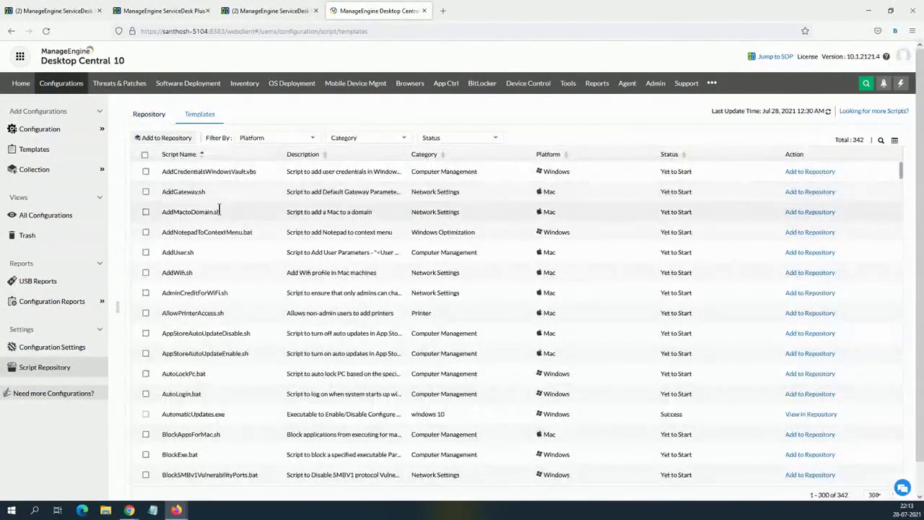
{"action": "scroll", "coordinate": [236, 401], "scroll_direction": "down", "scroll_amount": 1}
{"action": "scroll", "coordinate": [237, 400], "scroll_direction": "down", "scroll_amount": 1}
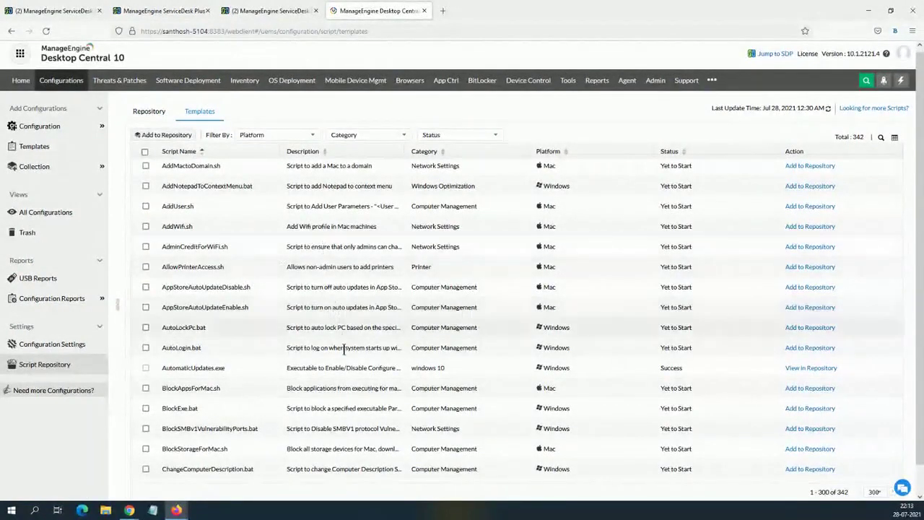
Return to the script repository list, review the scripts offered in the ServiceDesk Plus Run Script window, and close that window.
{"action": "scroll", "coordinate": [216, 325], "scroll_direction": "down", "scroll_amount": 3}
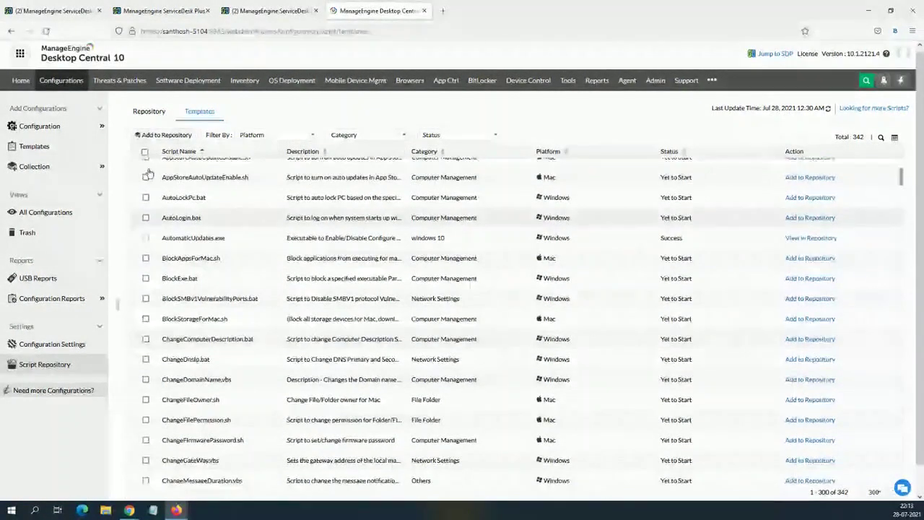
{"action": "left_click", "coordinate": [149, 111]}
{"action": "left_click", "coordinate": [258, 10]}
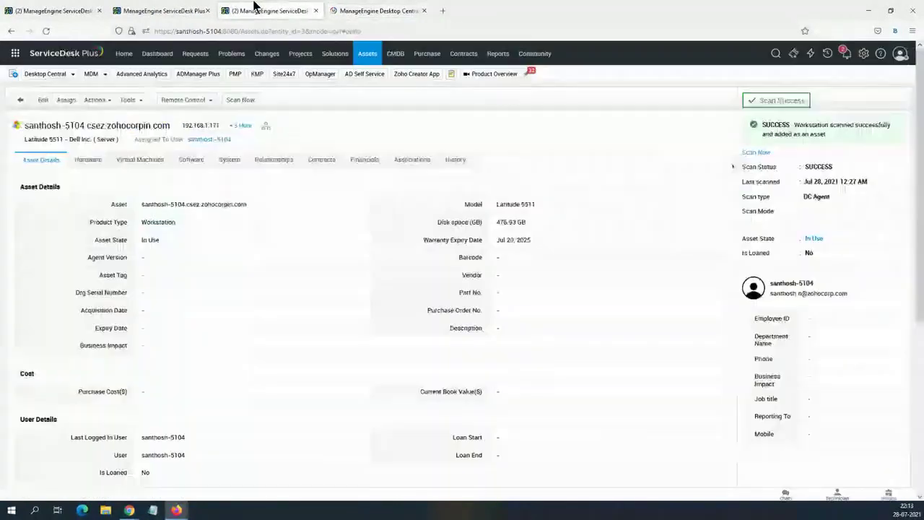
{"action": "left_click", "coordinate": [172, 11]}
{"action": "left_click", "coordinate": [249, 11]}
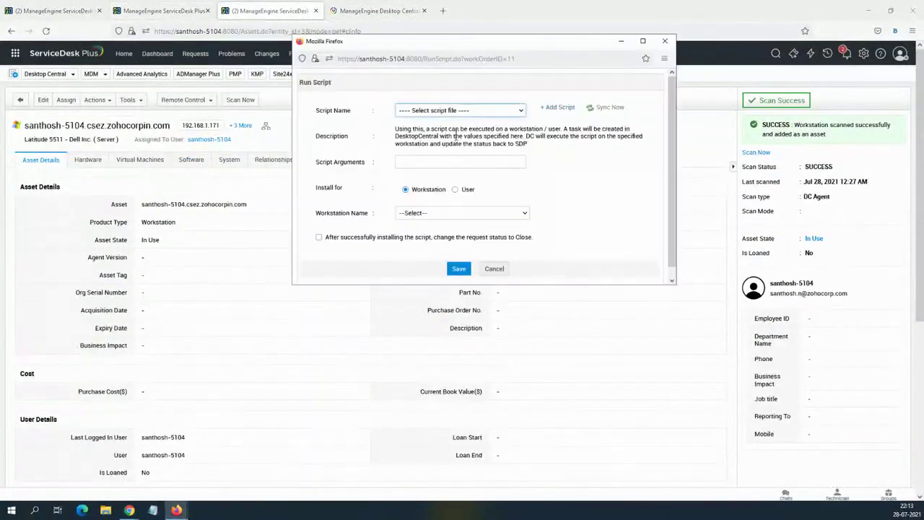
{"action": "left_click", "coordinate": [465, 110]}
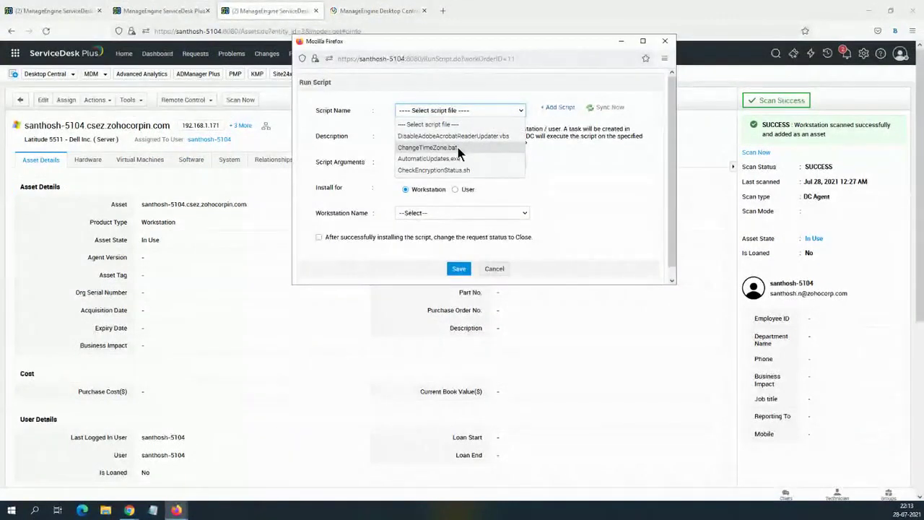
{"action": "left_click", "coordinate": [614, 202]}
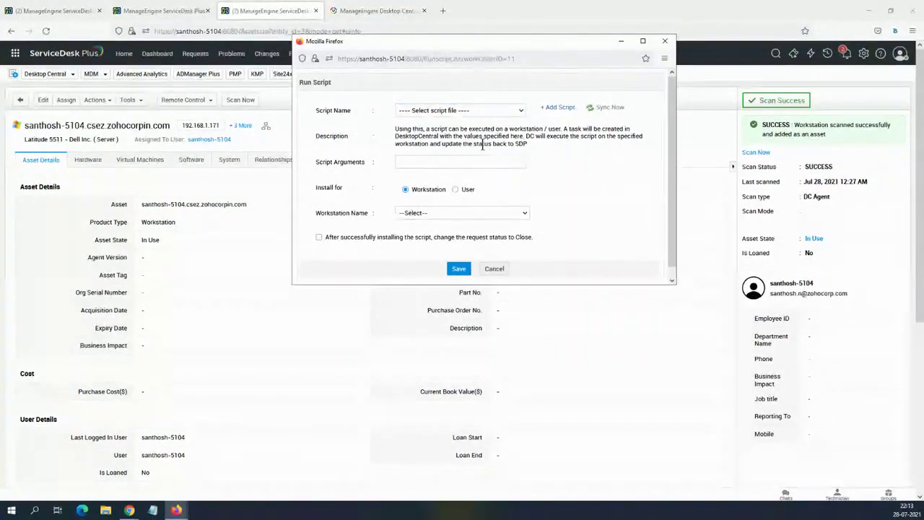
{"action": "left_click", "coordinate": [665, 45]}
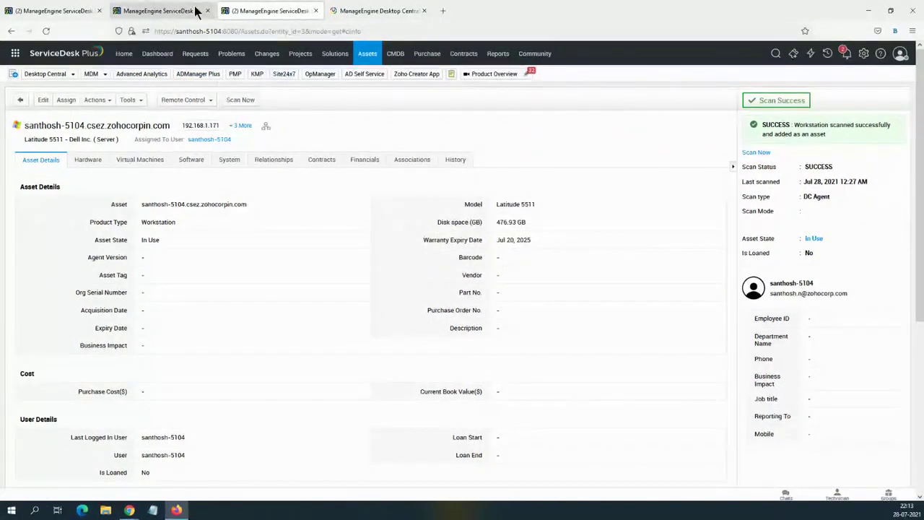
Open the Resolve requests using templates custom action for request #11, check the available Desktop Central templates, and close the window.
{"action": "left_click", "coordinate": [169, 10]}
{"action": "left_click", "coordinate": [268, 103]}
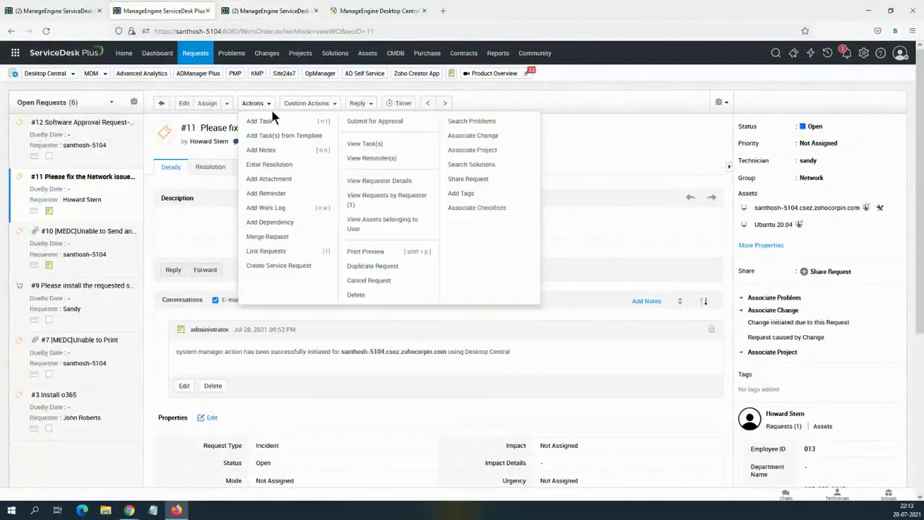
{"action": "left_click", "coordinate": [337, 104]}
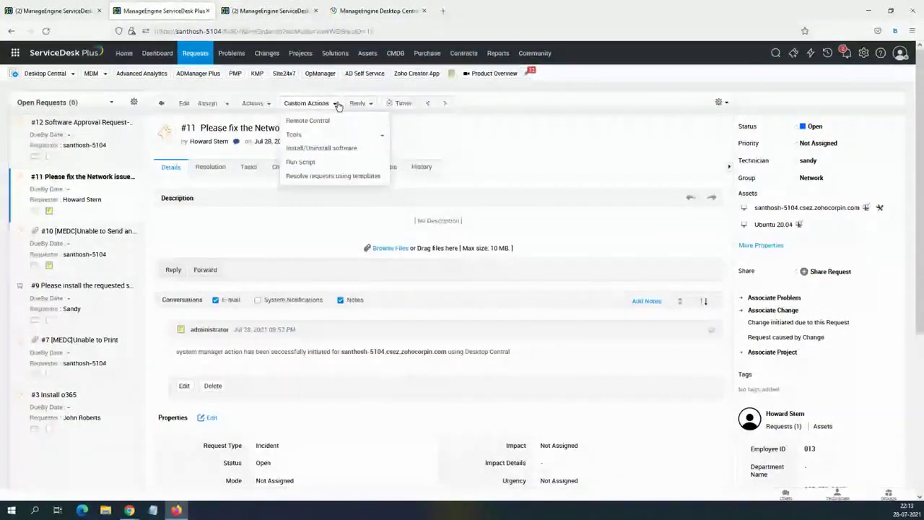
{"action": "left_click", "coordinate": [324, 180]}
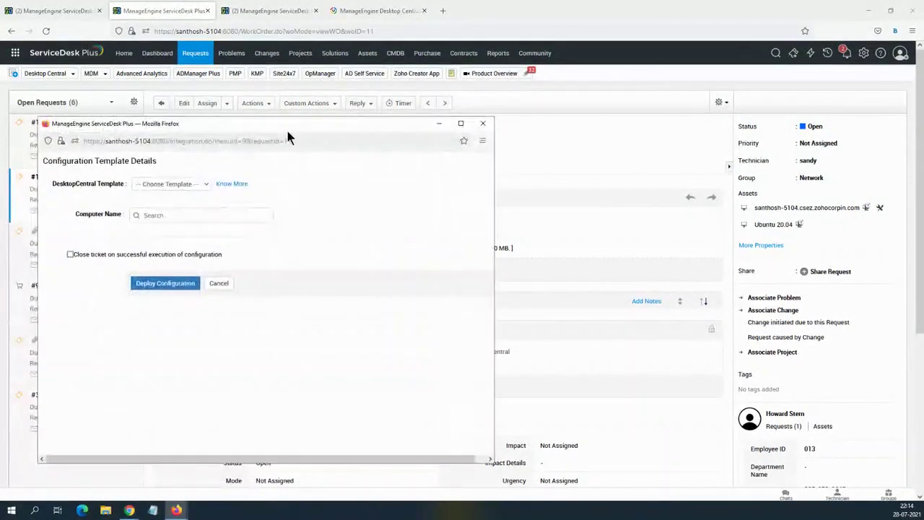
{"action": "left_click", "coordinate": [195, 187]}
{"action": "left_click", "coordinate": [356, 197]}
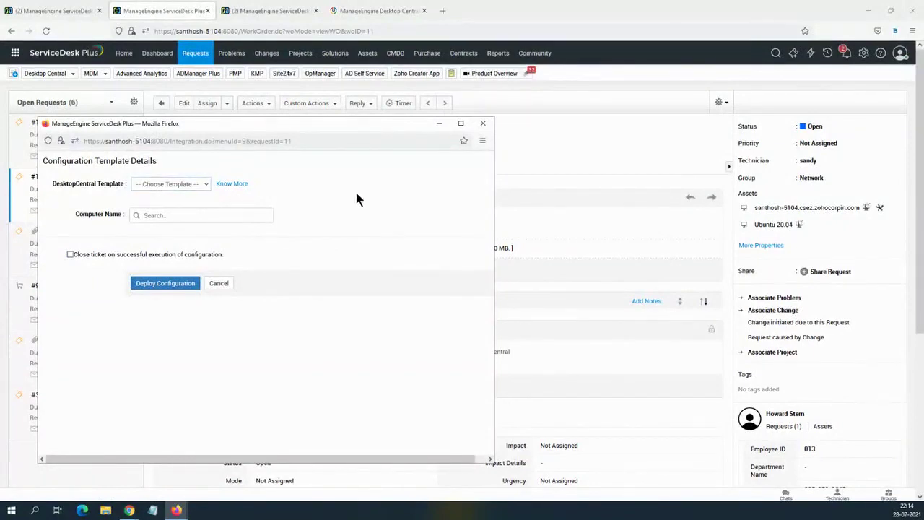
{"action": "left_click", "coordinate": [489, 125]}
Switch to Desktop Central and start a new Windows computer configuration for Install/Uninstall Windows Software.
{"action": "left_click", "coordinate": [355, 11]}
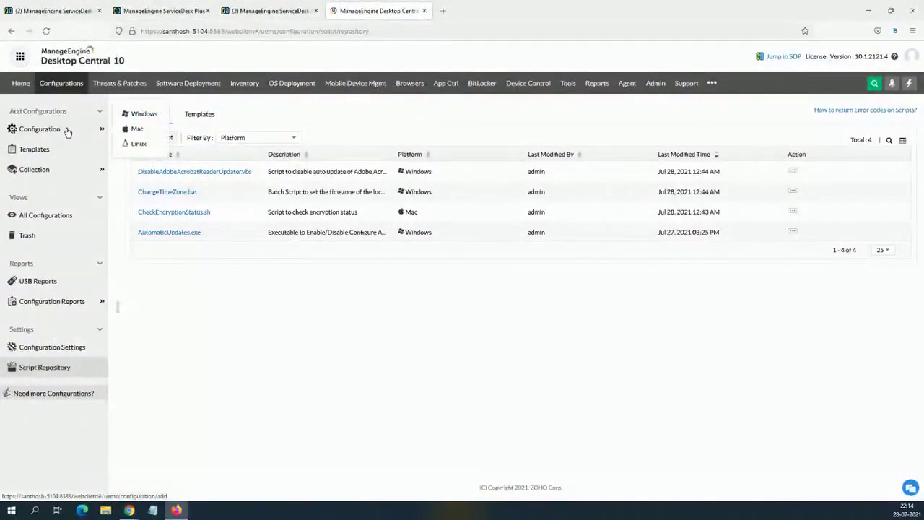
{"action": "left_click", "coordinate": [206, 115]}
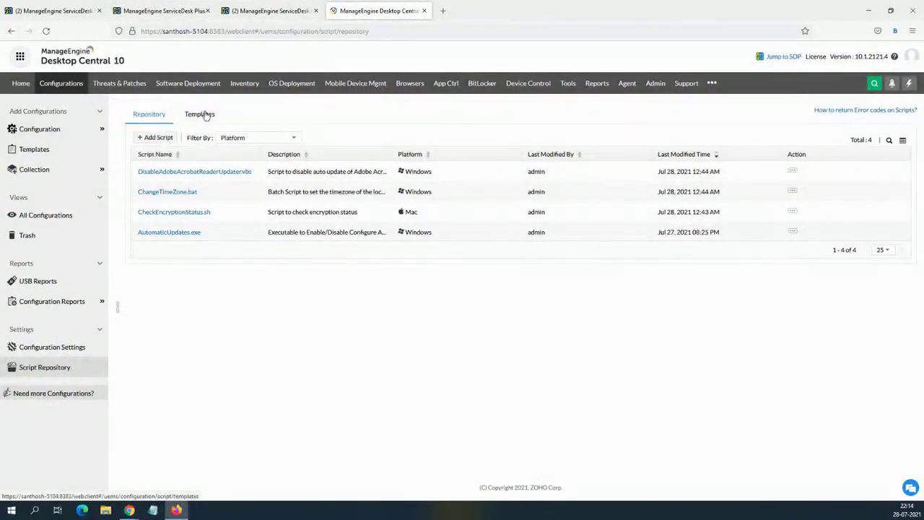
{"action": "left_click", "coordinate": [53, 134]}
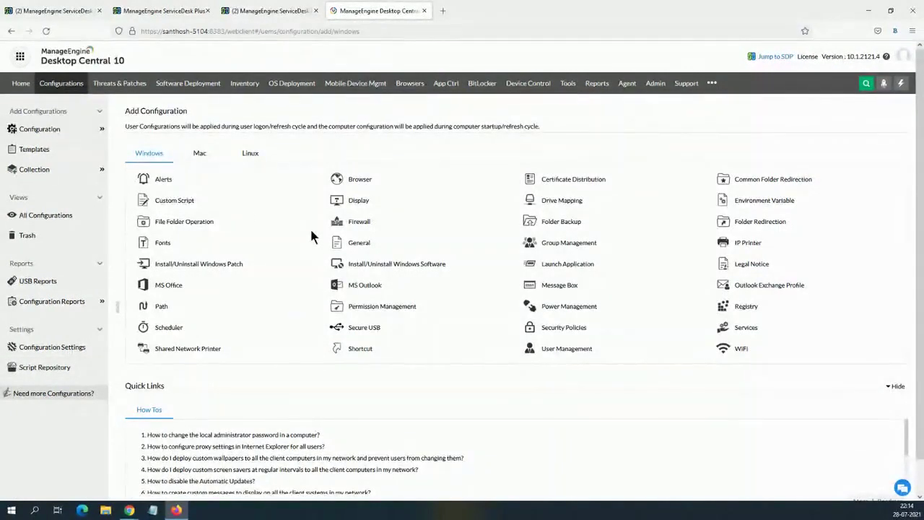
{"action": "mouse_move", "coordinate": [372, 261]}
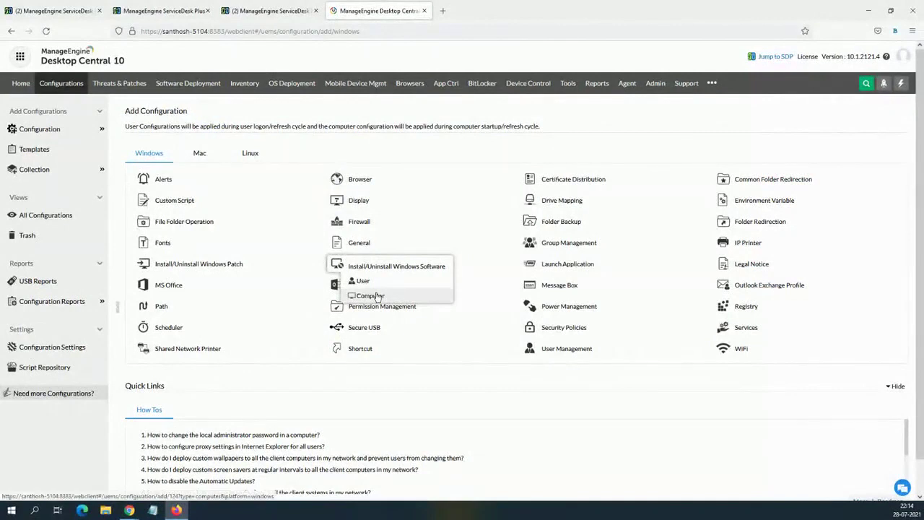
{"action": "left_click", "coordinate": [376, 297]}
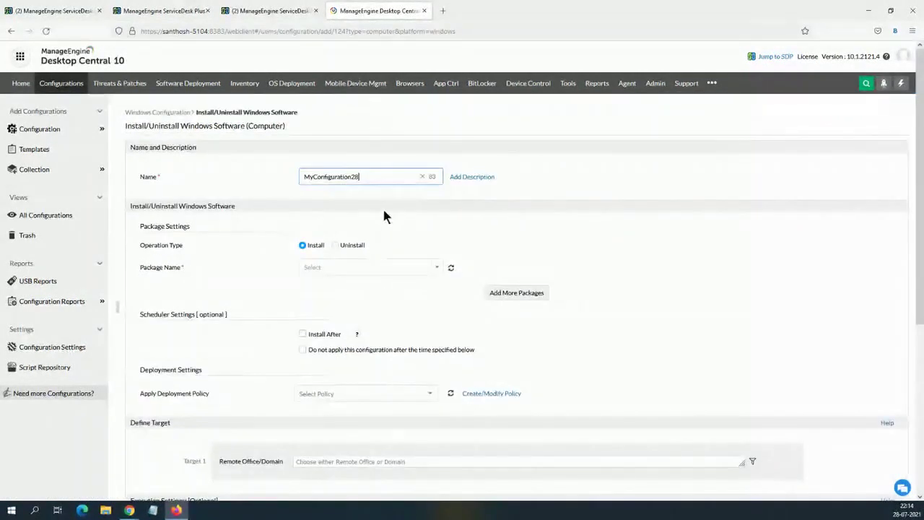
Add Google Chrome (89.0.4389.114) and Office 365 to the configuration as packages to install.
{"action": "left_click", "coordinate": [357, 273]}
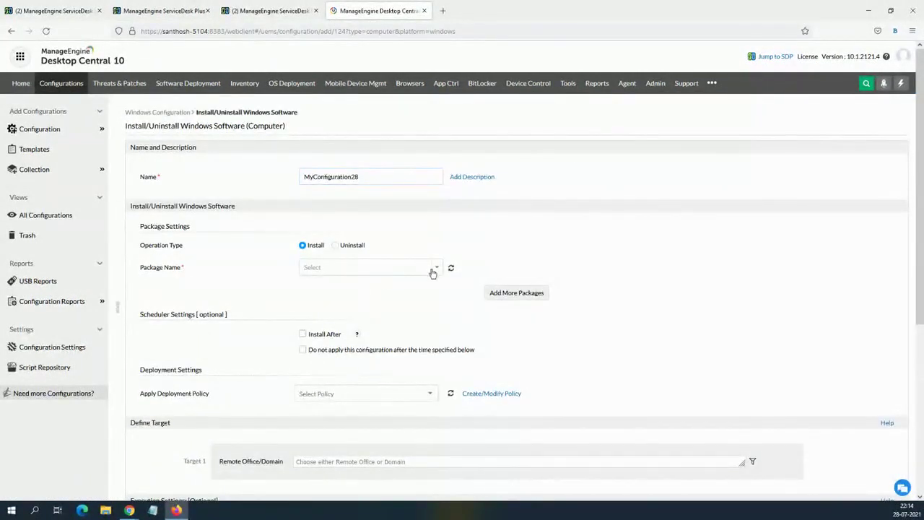
{"action": "left_click", "coordinate": [415, 284]}
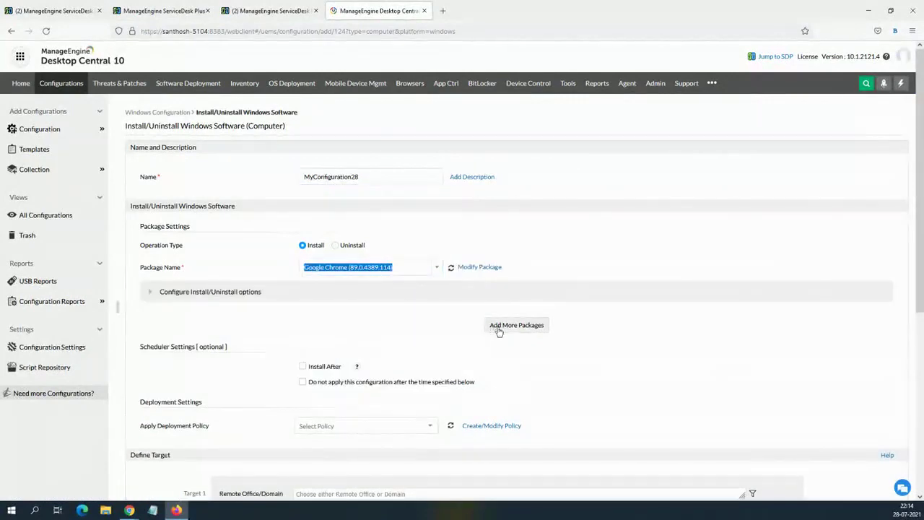
{"action": "left_click", "coordinate": [495, 330]}
{"action": "scroll", "coordinate": [386, 231], "scroll_direction": "down", "scroll_amount": 3}
{"action": "scroll", "coordinate": [388, 238], "scroll_direction": "up", "scroll_amount": 3}
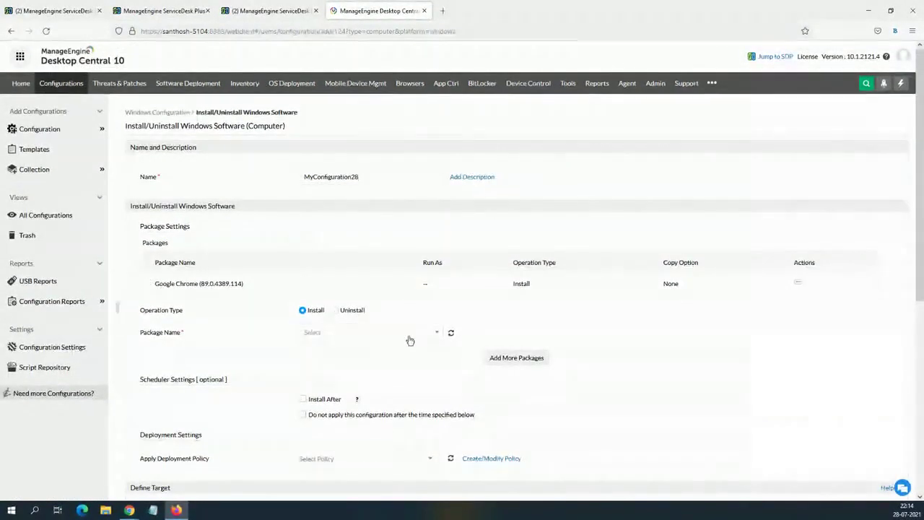
{"action": "left_click", "coordinate": [436, 332]}
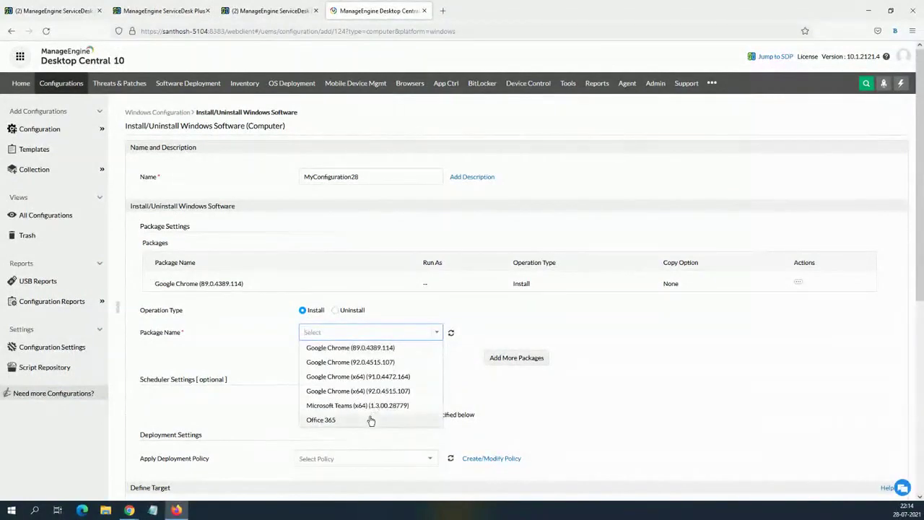
{"action": "left_click", "coordinate": [368, 419]}
{"action": "left_click", "coordinate": [517, 390]}
Try to save the configuration as a template, and set its deployment policy to Force reboot excluding servers.
{"action": "scroll", "coordinate": [272, 301], "scroll_direction": "down", "scroll_amount": 3}
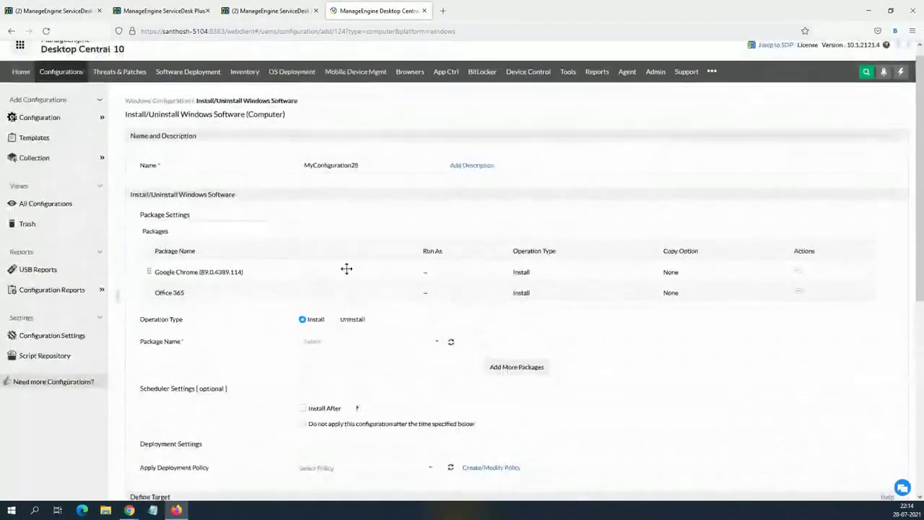
{"action": "scroll", "coordinate": [447, 347], "scroll_direction": "down", "scroll_amount": 3}
{"action": "scroll", "coordinate": [431, 367], "scroll_direction": "down", "scroll_amount": 3}
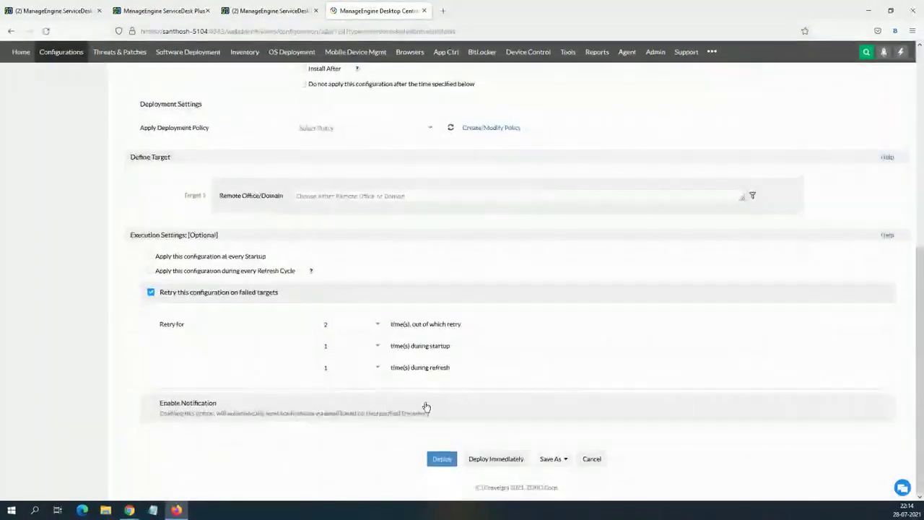
{"action": "left_click", "coordinate": [561, 459]}
{"action": "left_click", "coordinate": [555, 441]}
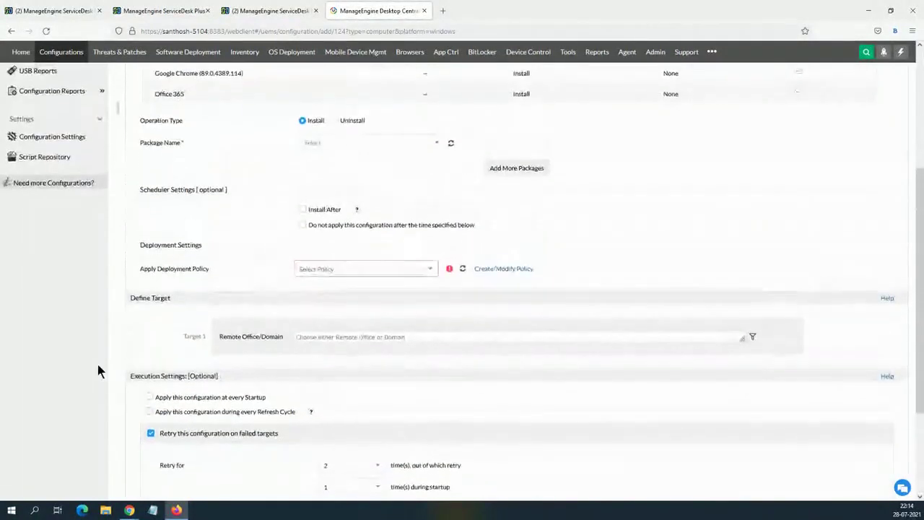
{"action": "left_click", "coordinate": [372, 420]}
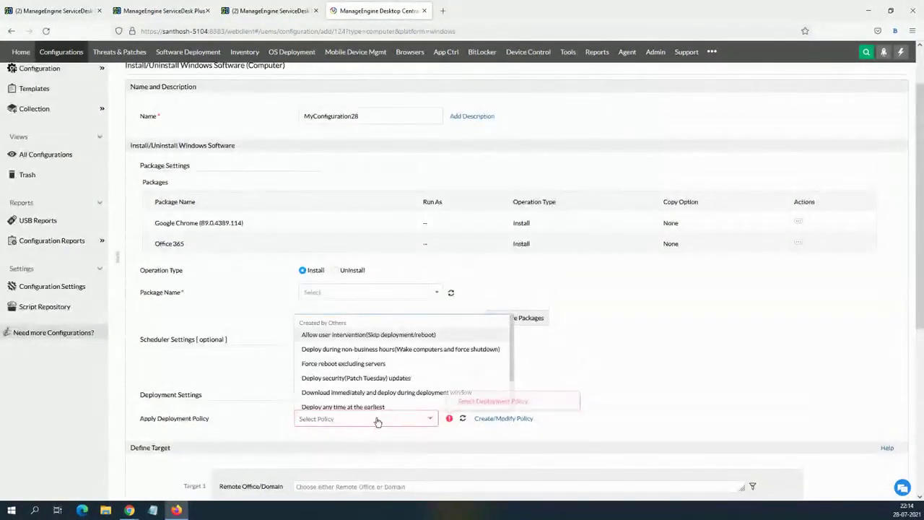
{"action": "left_click", "coordinate": [339, 363]}
Name the configuration "New machine (Application template)".
{"action": "left_click_drag", "start_coordinate": [368, 117], "coordinate": [192, 100]}
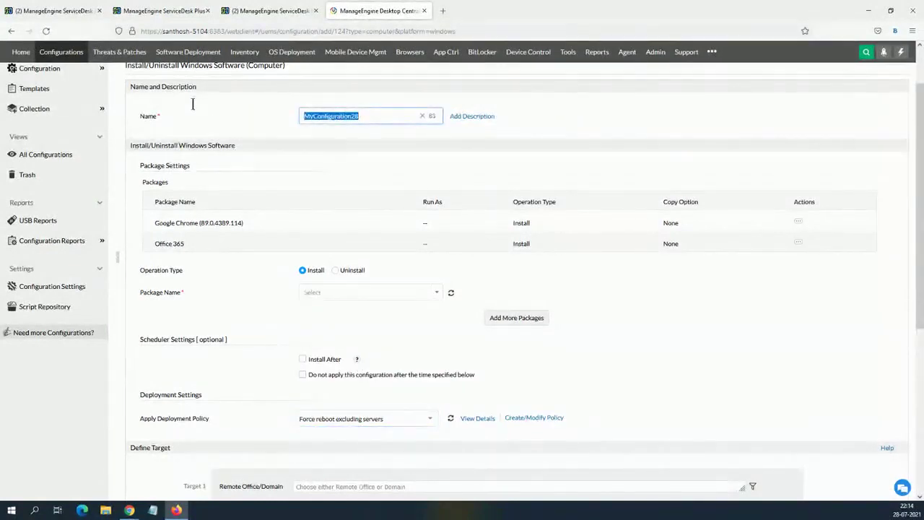
{"action": "type", "text": "Application template"}
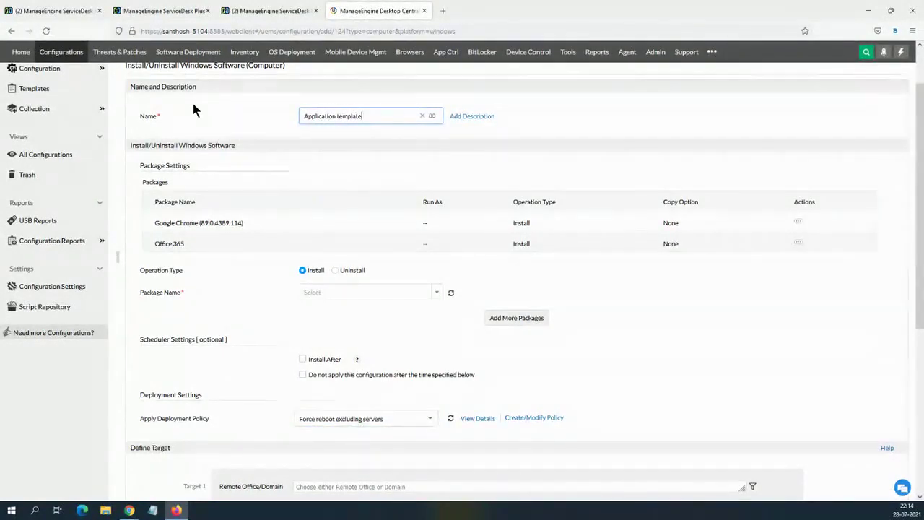
{"action": "left_click", "coordinate": [354, 138]}
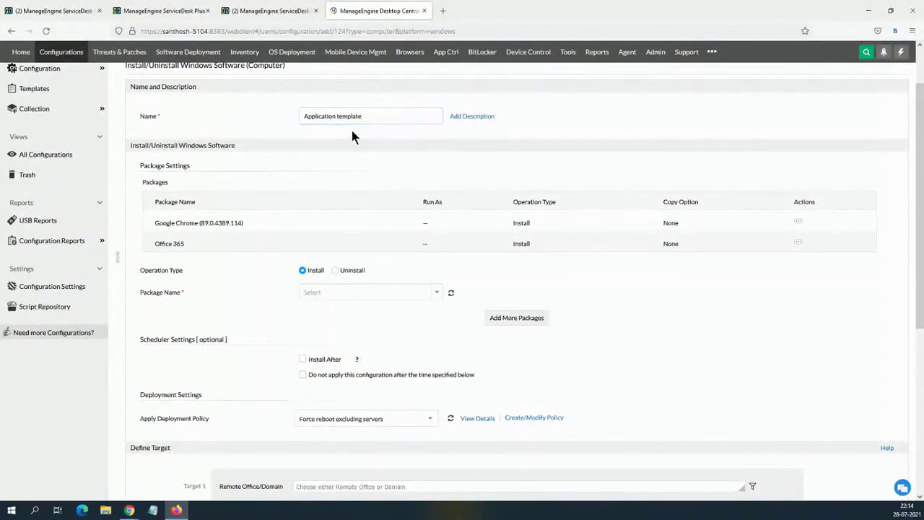
{"action": "left_click", "coordinate": [303, 121]}
{"action": "type", "text": "New machine"}
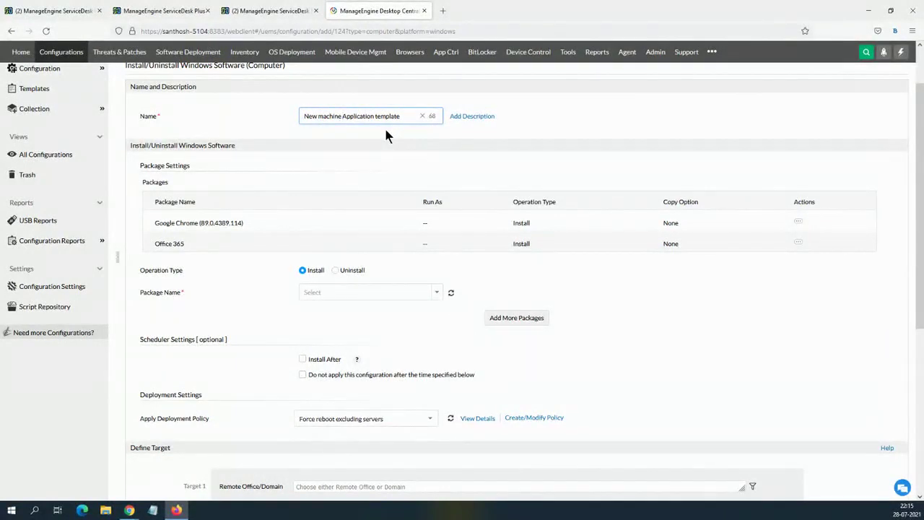
{"action": "type", "text": "("}
{"action": "key", "text": "End"}
Save the new machine software configuration as a template.
{"action": "scroll", "coordinate": [360, 249], "scroll_direction": "down", "scroll_amount": 3}
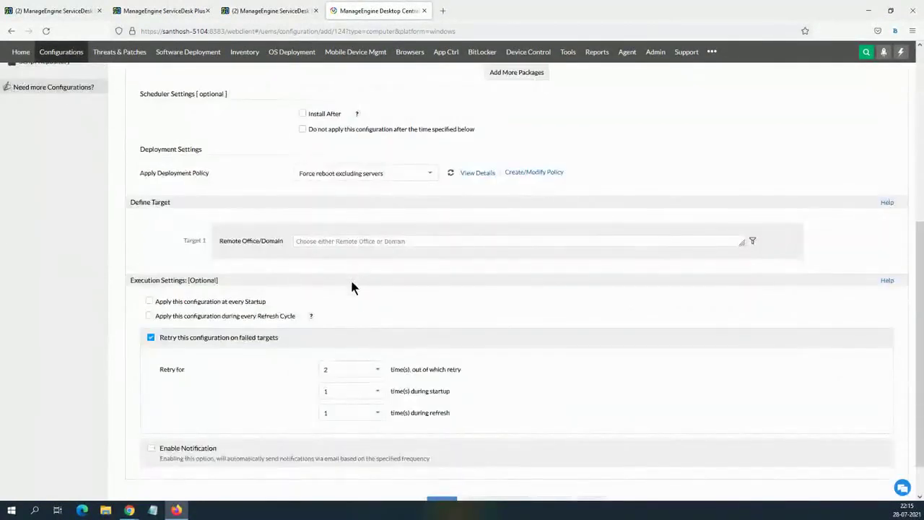
{"action": "scroll", "coordinate": [350, 268], "scroll_direction": "down", "scroll_amount": 1}
{"action": "left_click", "coordinate": [559, 461]}
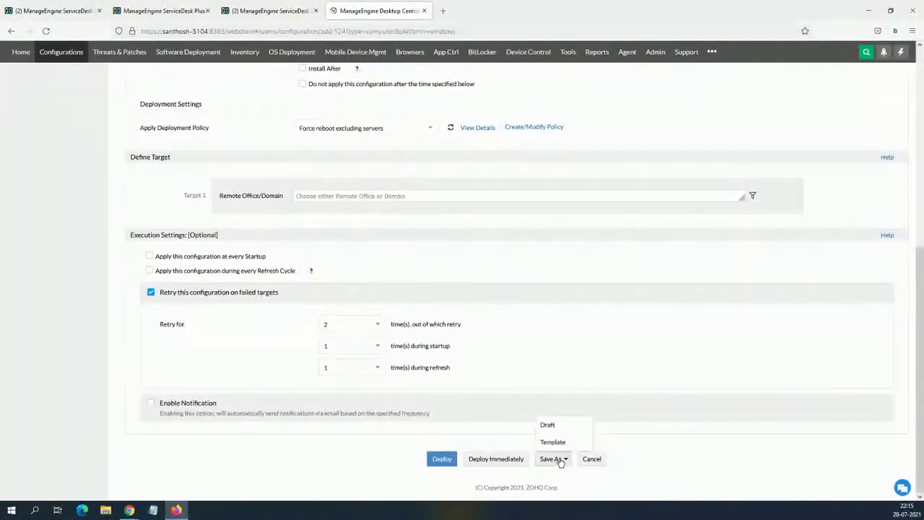
{"action": "left_click", "coordinate": [560, 442]}
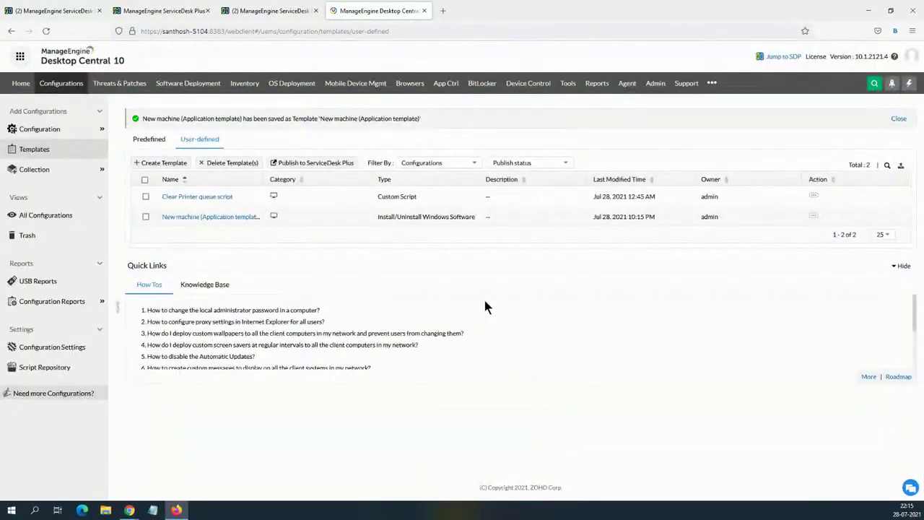
Publish both user-defined templates, the printer queue script and the new machine application template, to ServiceDesk Plus.
{"action": "left_click", "coordinate": [314, 166]}
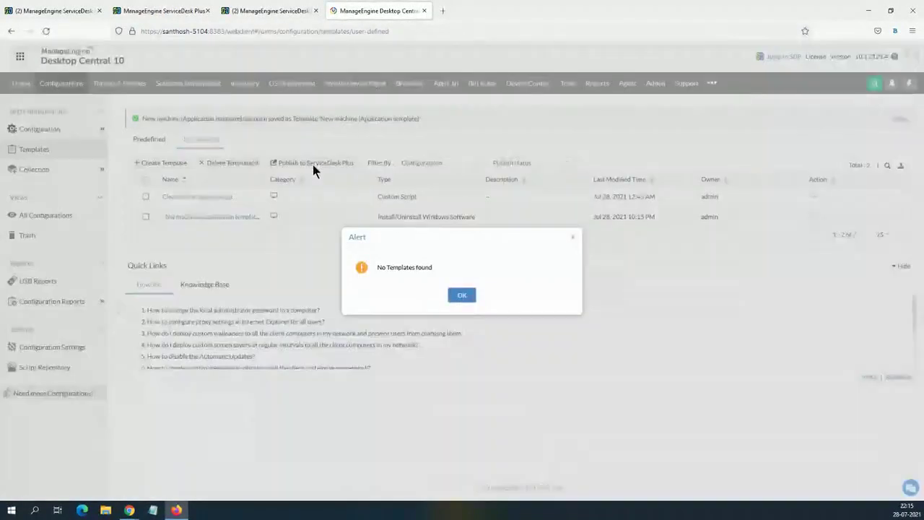
{"action": "left_click", "coordinate": [462, 296]}
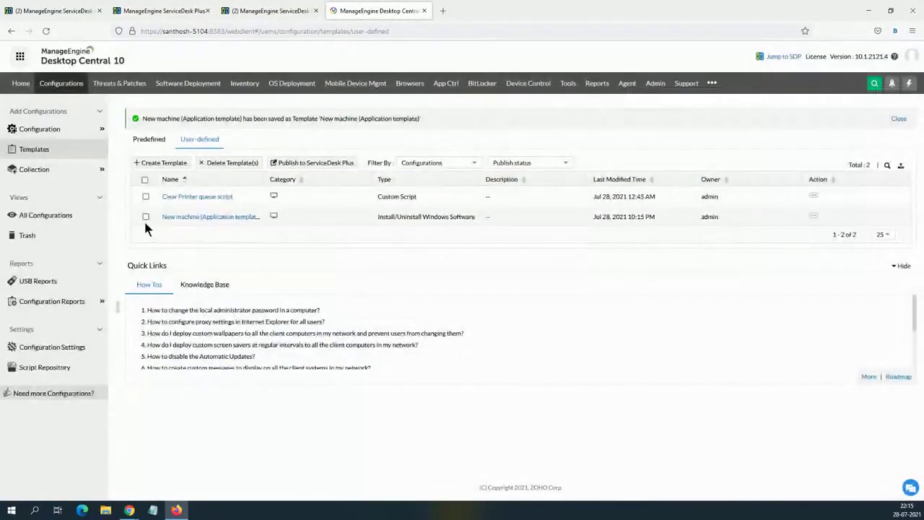
{"action": "left_click", "coordinate": [145, 154]}
{"action": "left_click", "coordinate": [302, 140]}
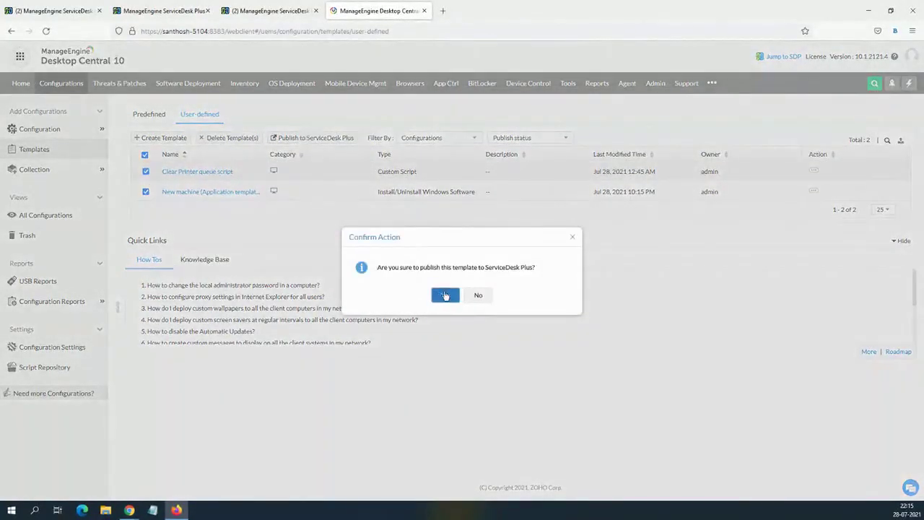
{"action": "left_click", "coordinate": [445, 296]}
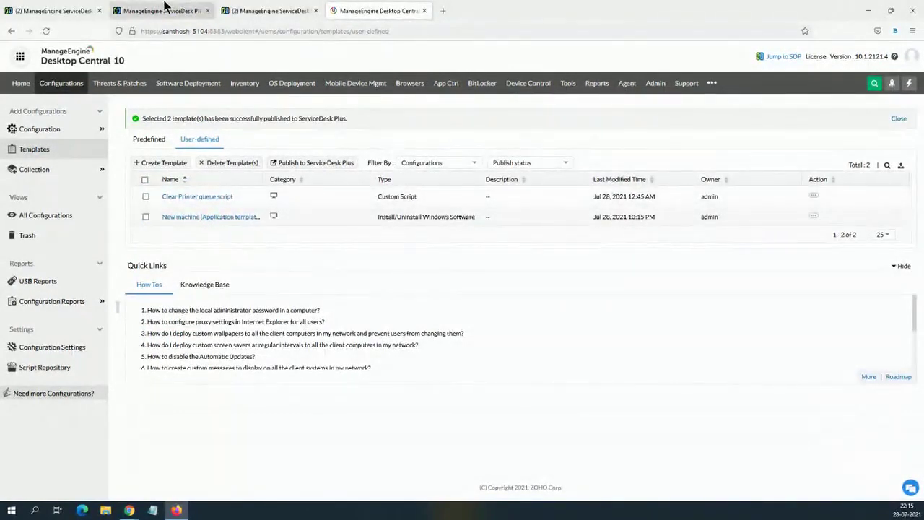
Switch to ServiceDesk Plus and open request #11 about the network issues in the finance team.
{"action": "left_click", "coordinate": [165, 10]}
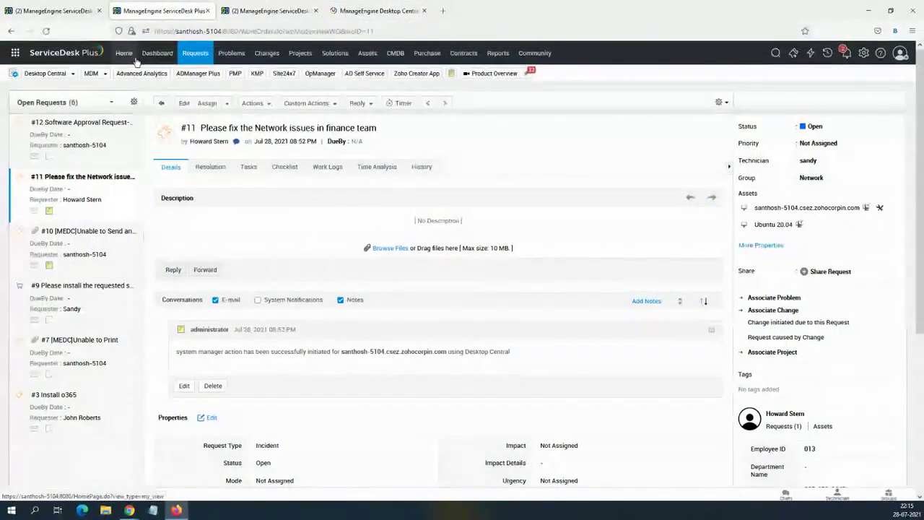
{"action": "left_click", "coordinate": [133, 55]}
{"action": "left_click", "coordinate": [195, 54]}
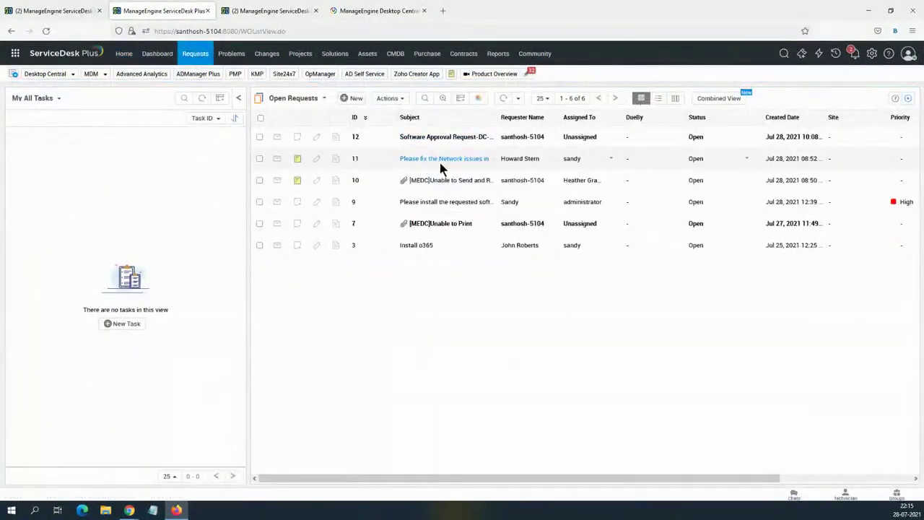
{"action": "left_click", "coordinate": [439, 162]}
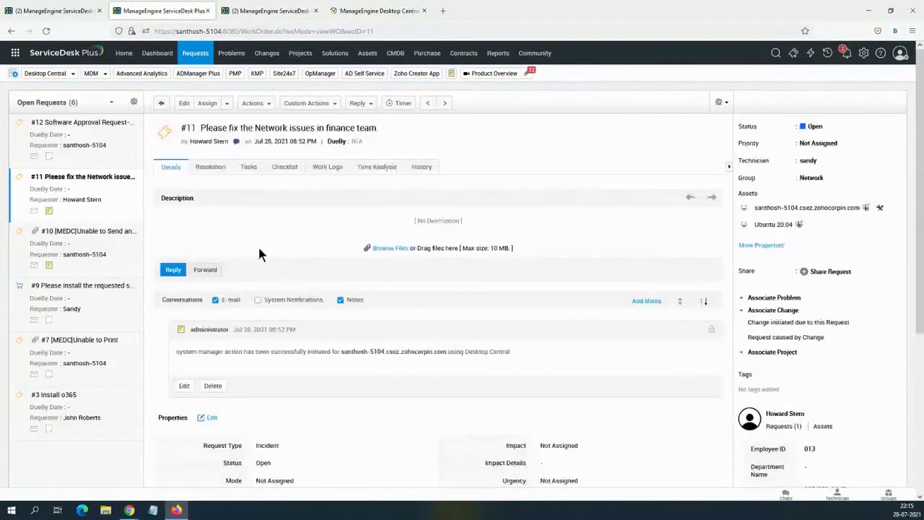
Examine the options for resolving request #11 with a Desktop Central template, and cancel without deploying a configuration.
{"action": "left_click", "coordinate": [330, 104]}
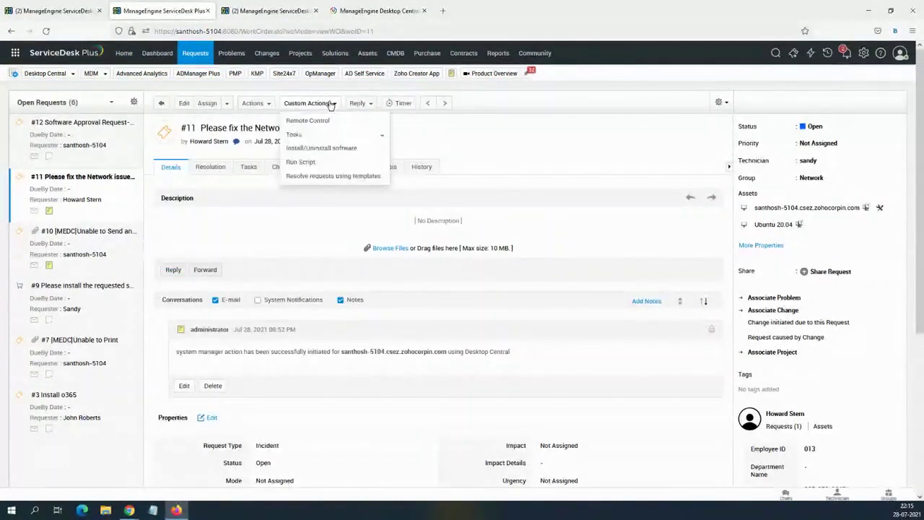
{"action": "left_click", "coordinate": [333, 175]}
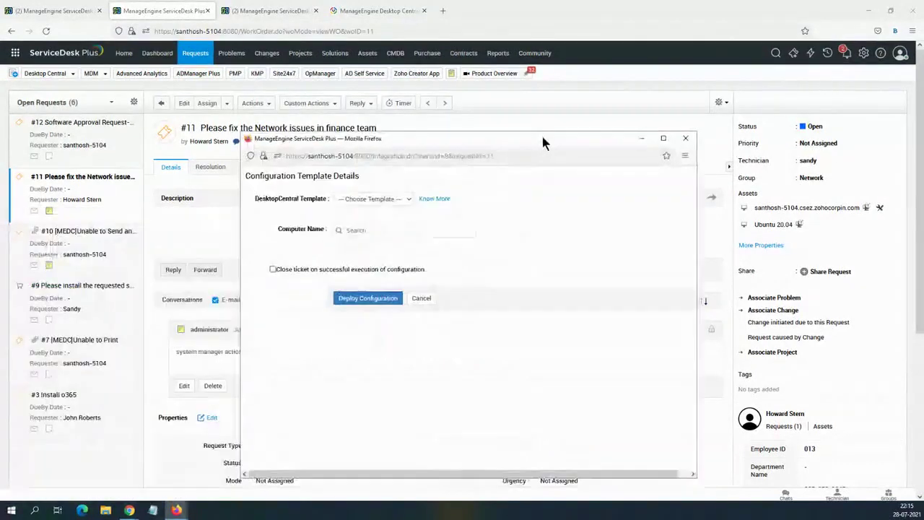
{"action": "left_click", "coordinate": [400, 199]}
{"action": "left_click", "coordinate": [398, 210]}
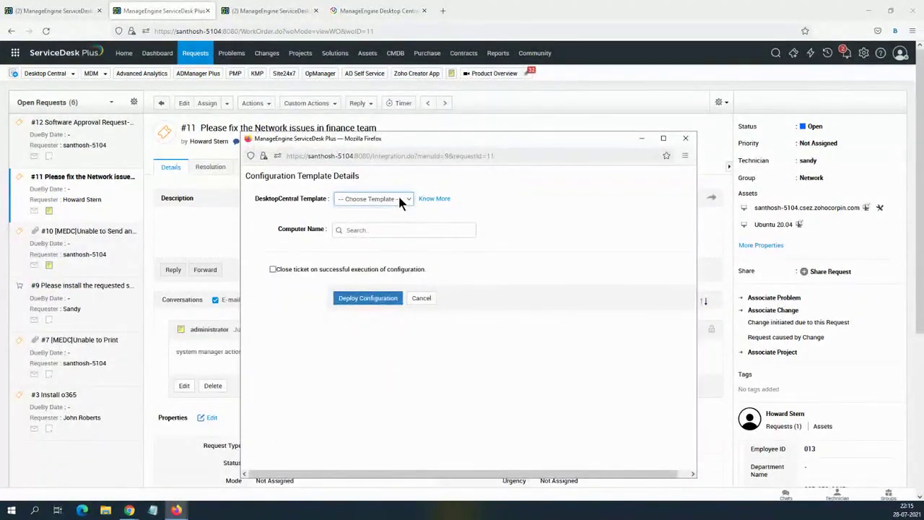
{"action": "left_click", "coordinate": [404, 199]}
{"action": "left_click", "coordinate": [498, 233]}
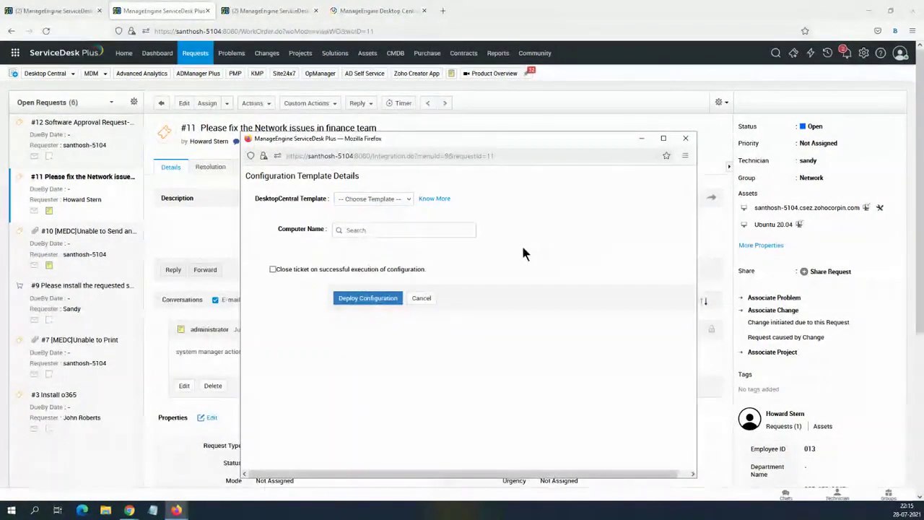
{"action": "left_click", "coordinate": [421, 298]}
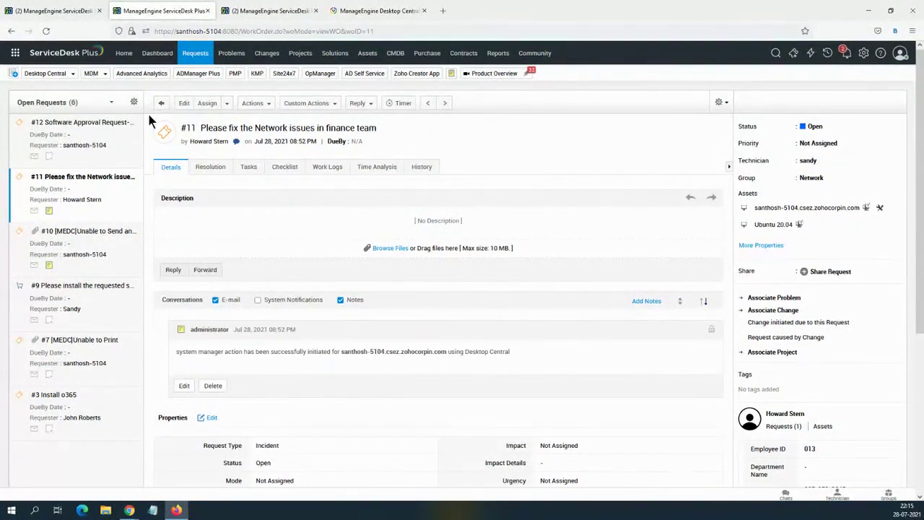
Switch to Desktop Central and review the configuration types available for Windows computers.
{"action": "left_click", "coordinate": [353, 9]}
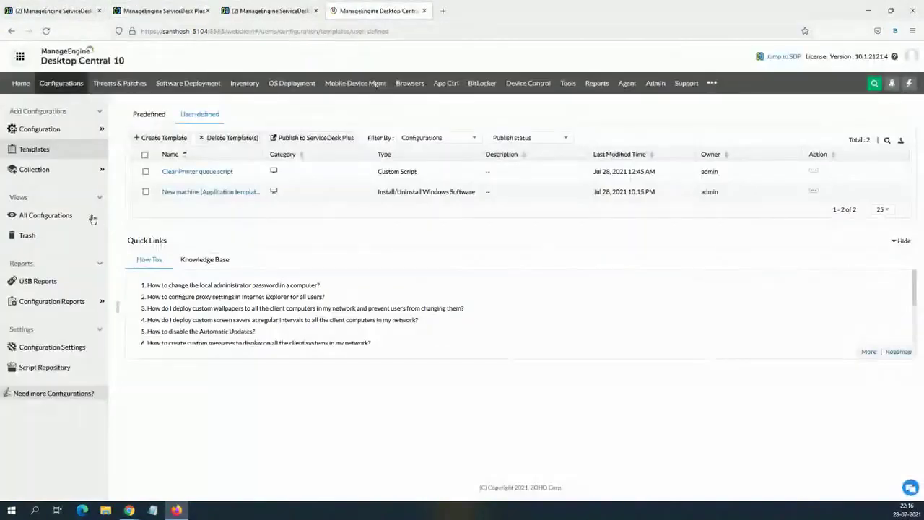
{"action": "left_click", "coordinate": [143, 114]}
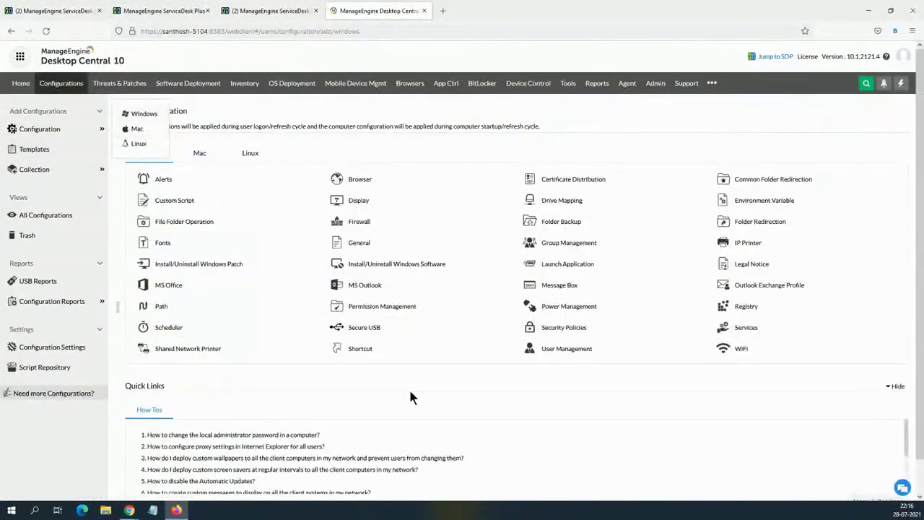
{"action": "mouse_move", "coordinate": [565, 205]}
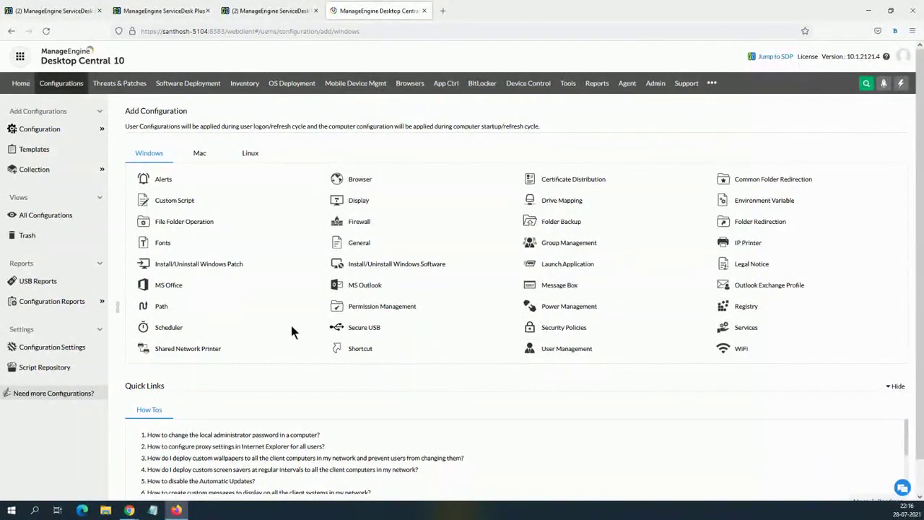
{"action": "left_click", "coordinate": [112, 94]}
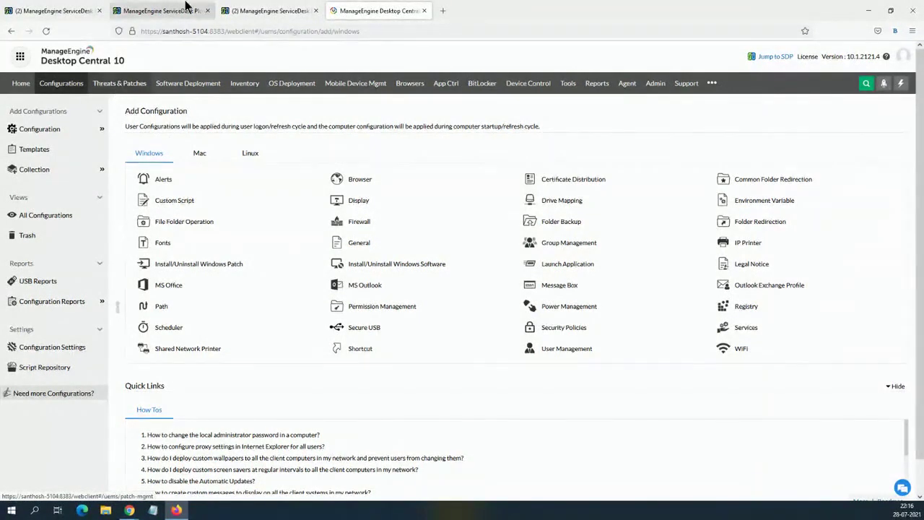
Return to the ServiceDesk Plus request list and view the integrated Desktop Central home dashboard.
{"action": "left_click", "coordinate": [165, 11]}
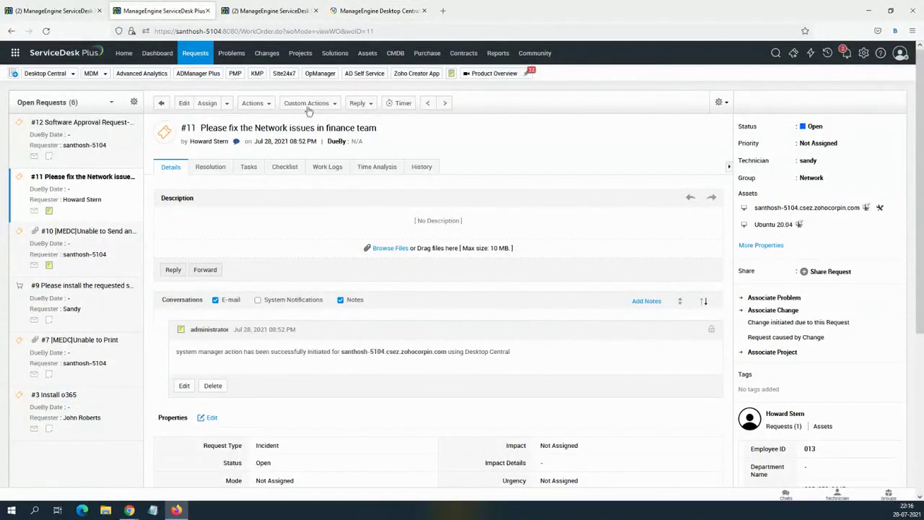
{"action": "left_click", "coordinate": [196, 56]}
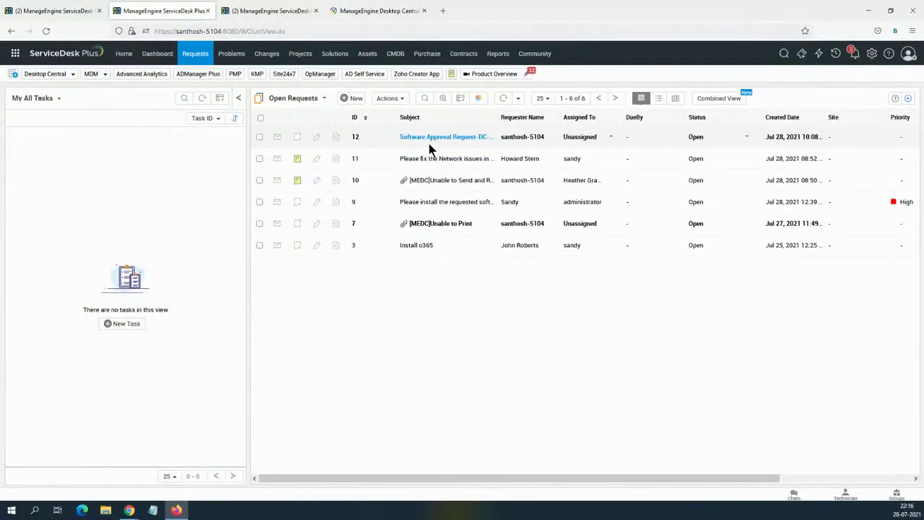
{"action": "left_click", "coordinate": [71, 75]}
{"action": "mouse_move", "coordinate": [92, 91]}
{"action": "left_click", "coordinate": [145, 89]}
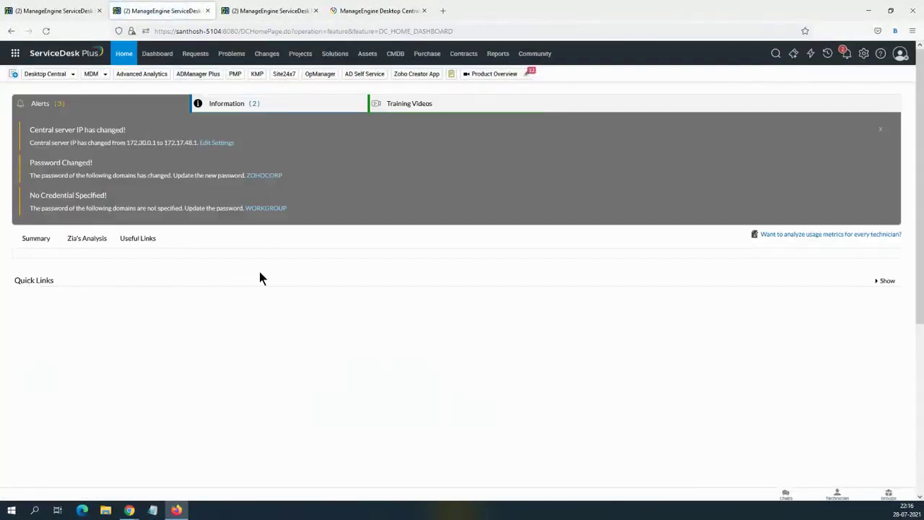
View the Desktop Central software packages from within ServiceDesk Plus.
{"action": "left_click", "coordinate": [68, 75]}
{"action": "mouse_move", "coordinate": [103, 109]}
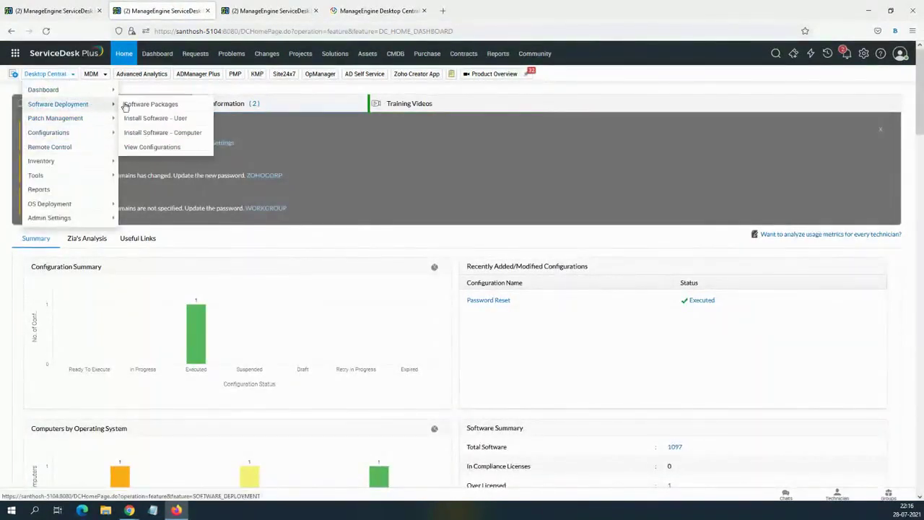
{"action": "left_click", "coordinate": [151, 104]}
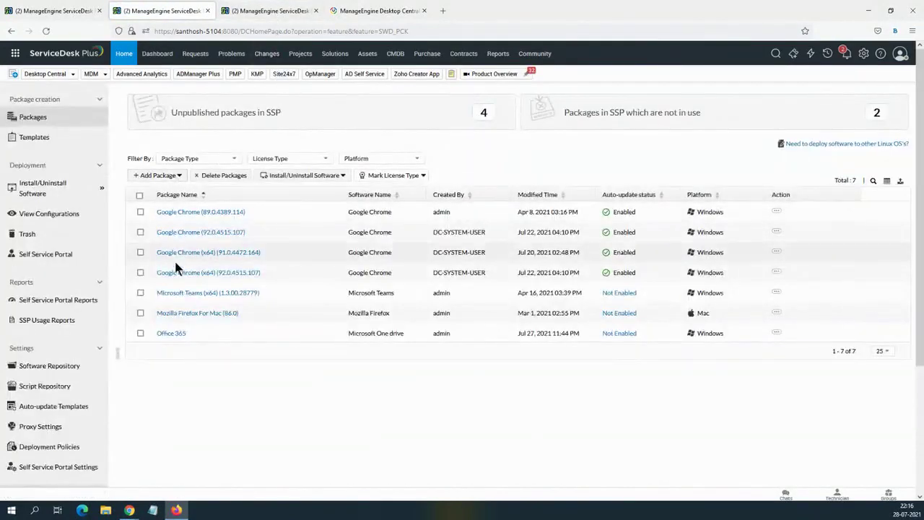
Return to the request list, review the Desktop Central inventory and tool options, and open System Tools.
{"action": "left_click", "coordinate": [202, 53]}
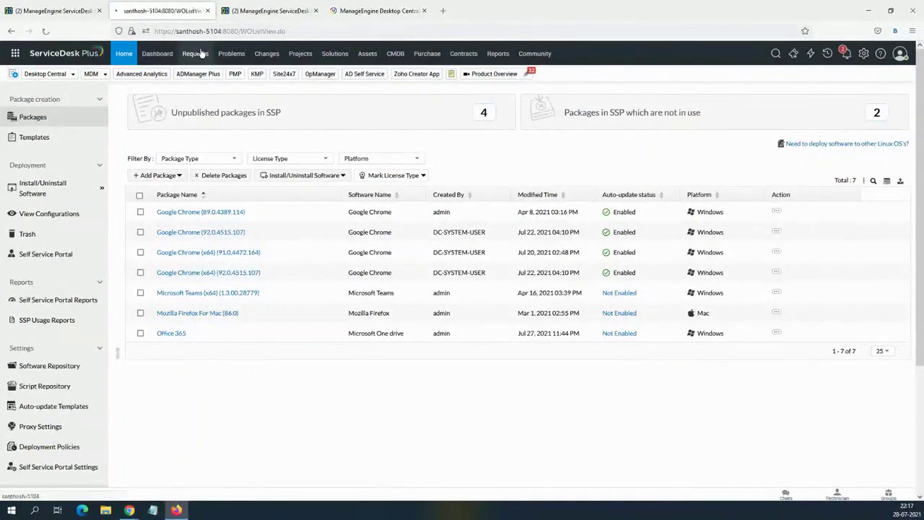
{"action": "left_click", "coordinate": [75, 75]}
{"action": "mouse_move", "coordinate": [67, 164]}
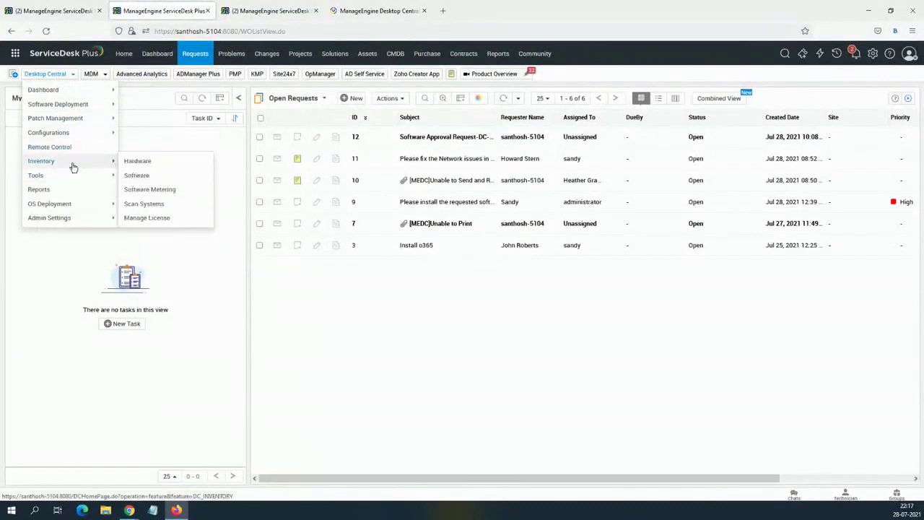
{"action": "mouse_move", "coordinate": [108, 177]}
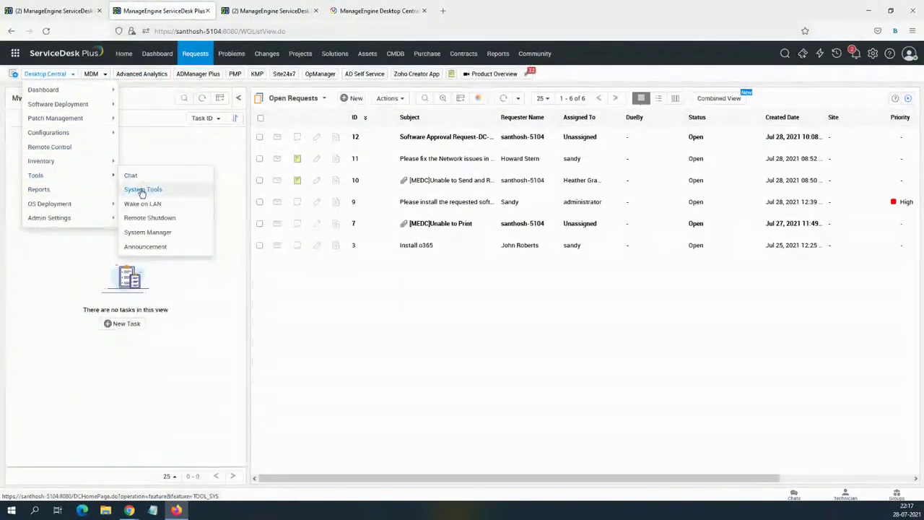
{"action": "left_click", "coordinate": [141, 190]}
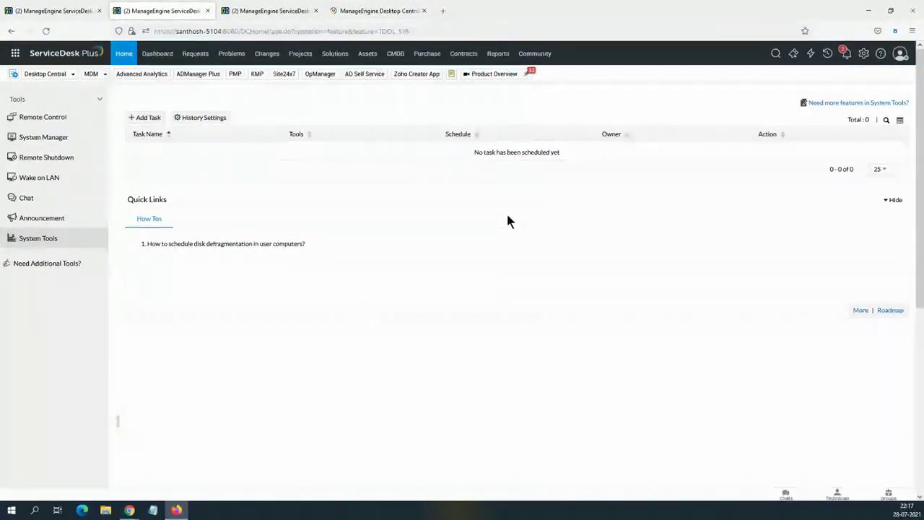
Open the asset module and look through the IT asset categories.
{"action": "left_click", "coordinate": [368, 54]}
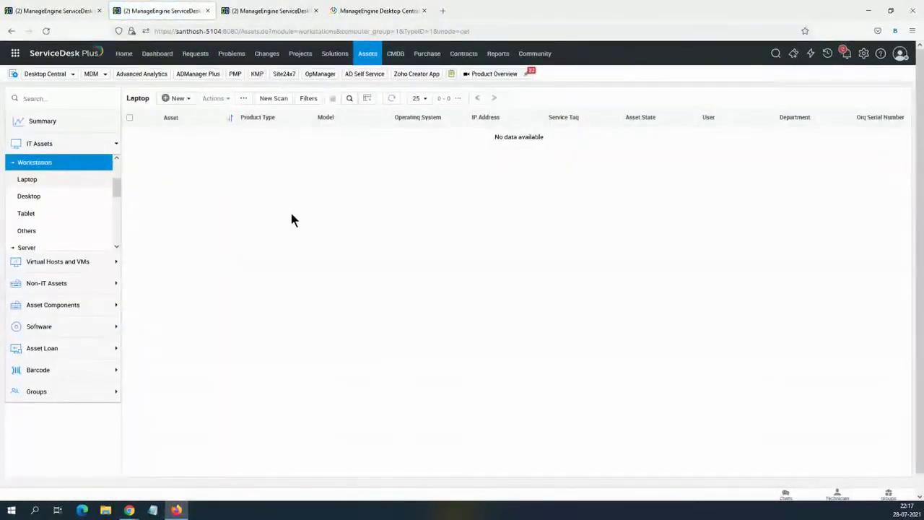
{"action": "scroll", "coordinate": [48, 224], "scroll_direction": "down", "scroll_amount": 3}
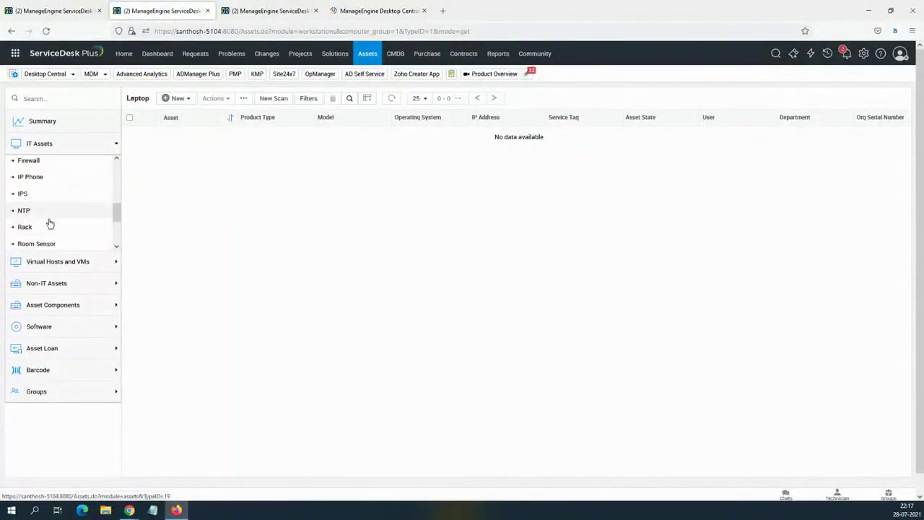
{"action": "scroll", "coordinate": [49, 221], "scroll_direction": "up", "scroll_amount": 3}
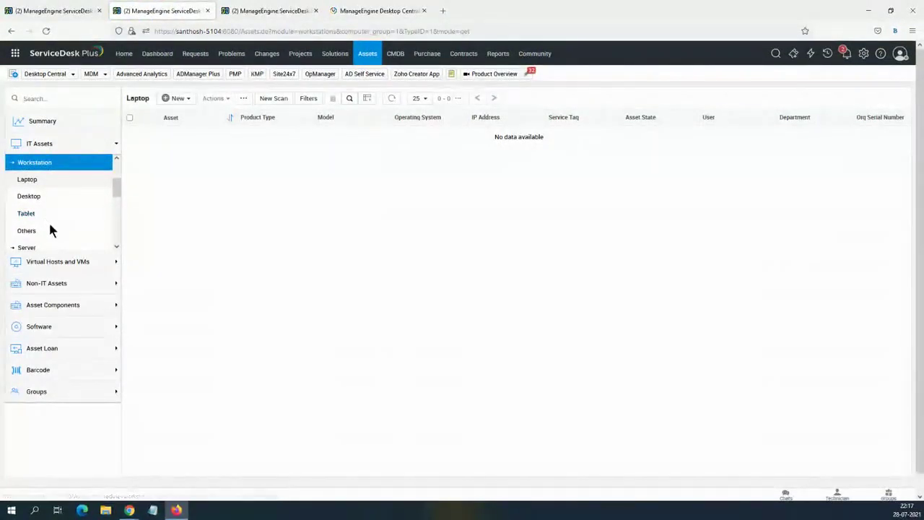
List the User configuration items in the CMDB and view the relationship map of the last listed user.
{"action": "left_click", "coordinate": [397, 58]}
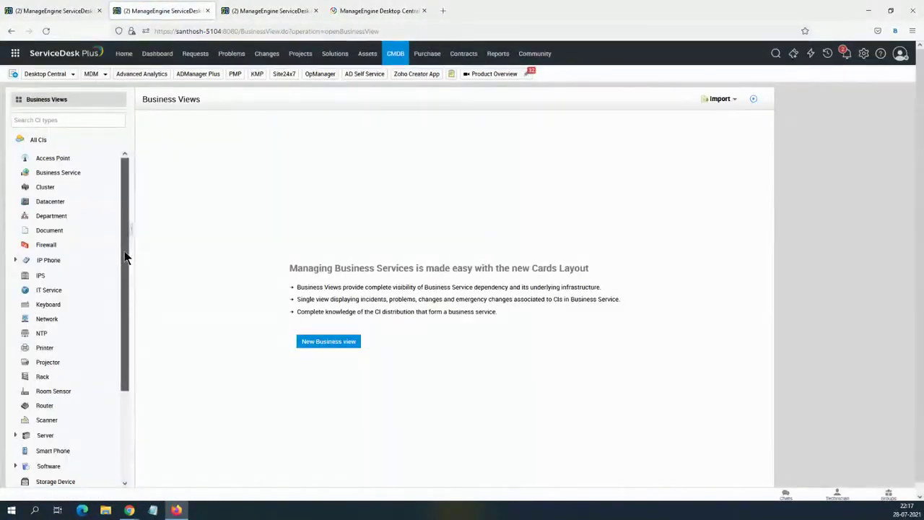
{"action": "left_click_drag", "start_coordinate": [124, 258], "coordinate": [114, 327]}
{"action": "left_click", "coordinate": [45, 482]}
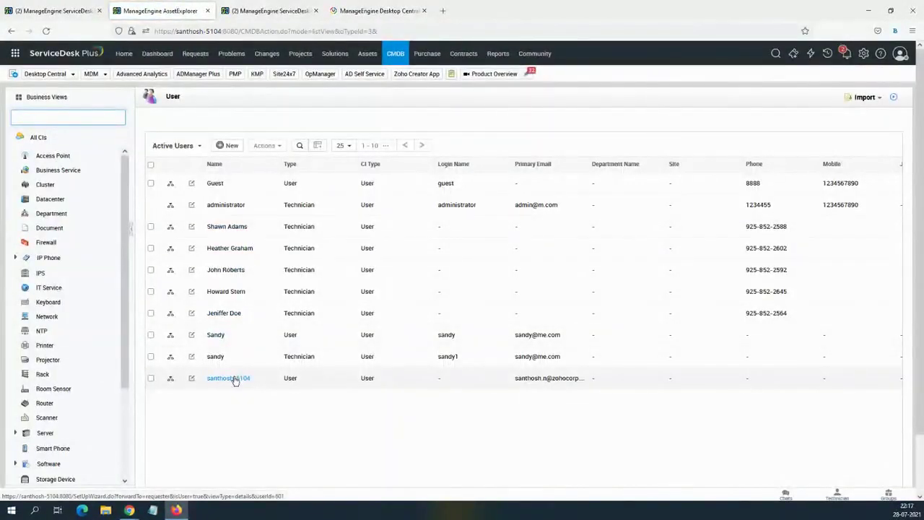
{"action": "left_click", "coordinate": [228, 378]}
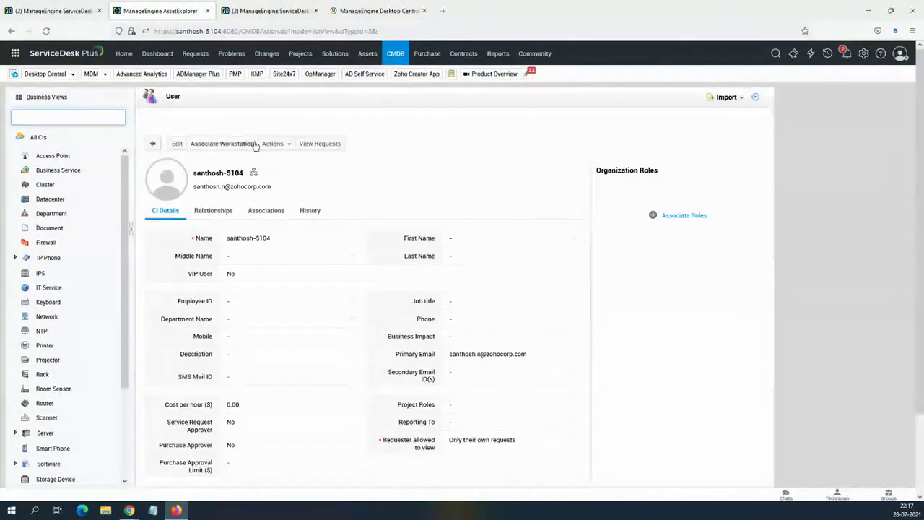
{"action": "left_click", "coordinate": [213, 211]}
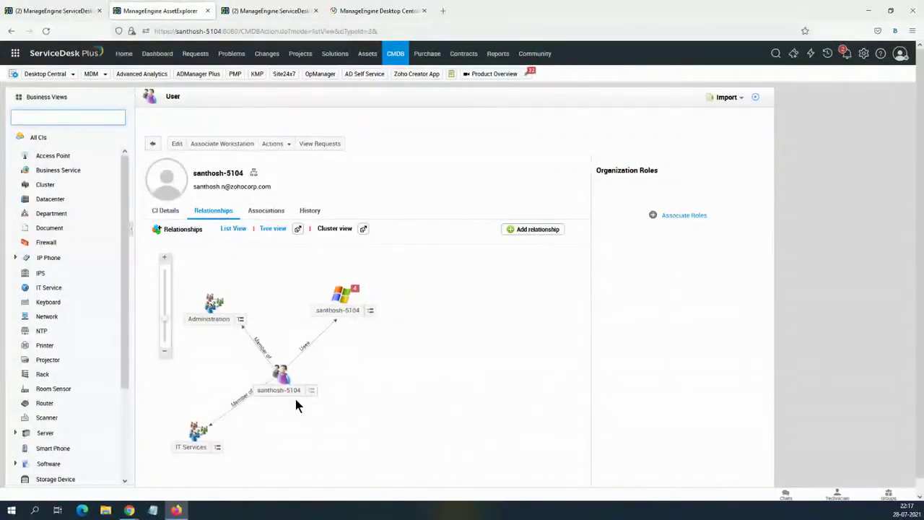
Review the pending requests associated with the user's Windows computer, close its CI details, and return to the request list.
{"action": "mouse_move", "coordinate": [309, 396]}
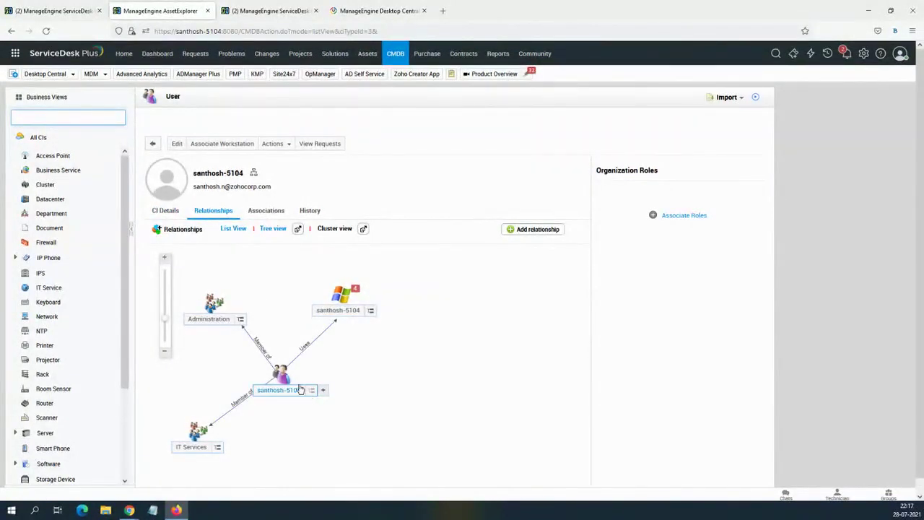
{"action": "left_click", "coordinate": [355, 293]}
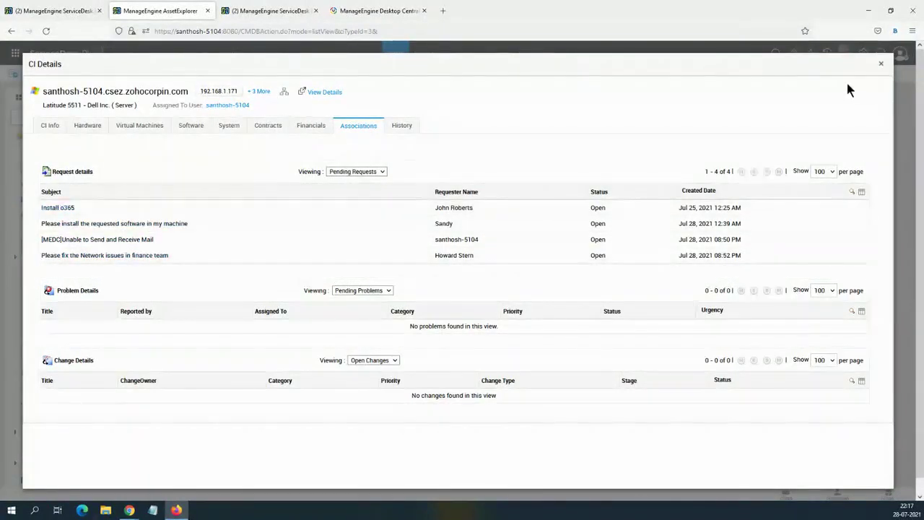
{"action": "left_click", "coordinate": [881, 63]}
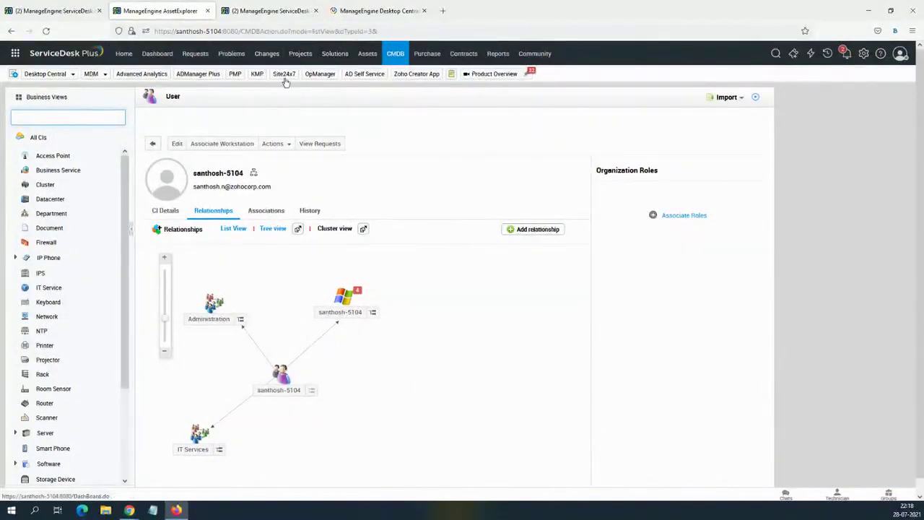
{"action": "left_click", "coordinate": [193, 53]}
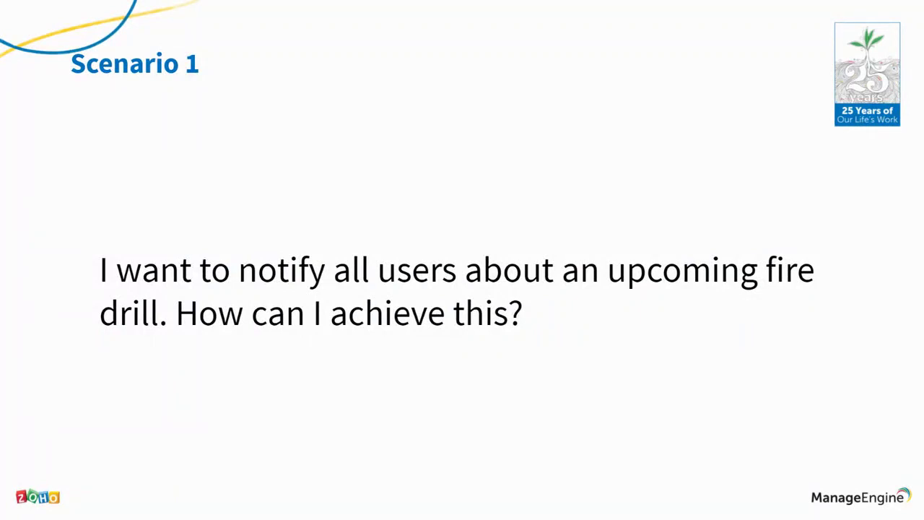
{"action": "key", "text": "Right"}
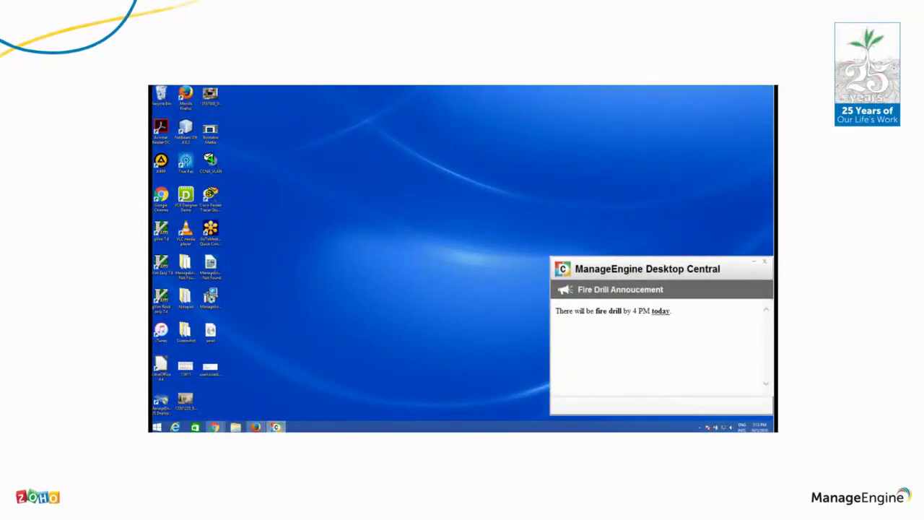
Switch to ServiceDesk Plus, start an announcement titled Fire Drill from the home page, inspect its Desktop Central display option, and discard it.
{"action": "key", "text": "alt+Tab"}
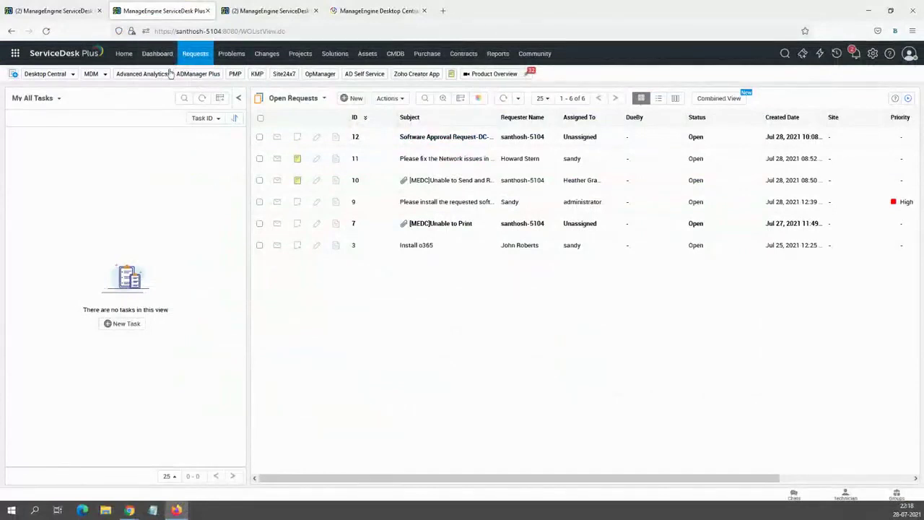
{"action": "left_click", "coordinate": [124, 54]}
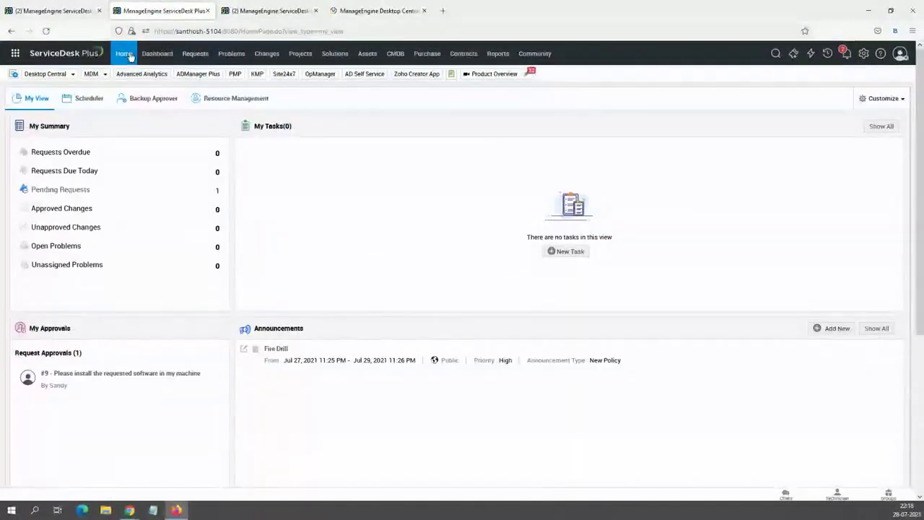
{"action": "left_click", "coordinate": [819, 329]}
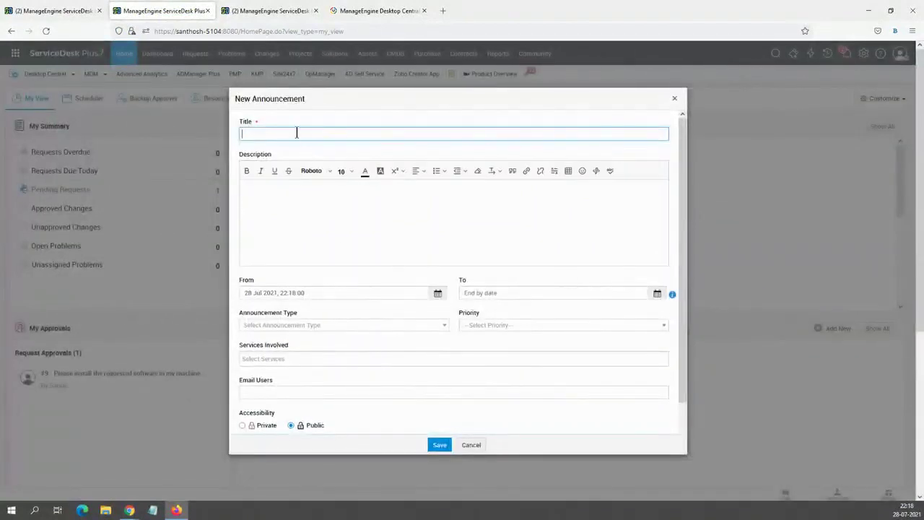
{"action": "type", "text": "Fire Drill"}
{"action": "scroll", "coordinate": [351, 297], "scroll_direction": "down", "scroll_amount": 2}
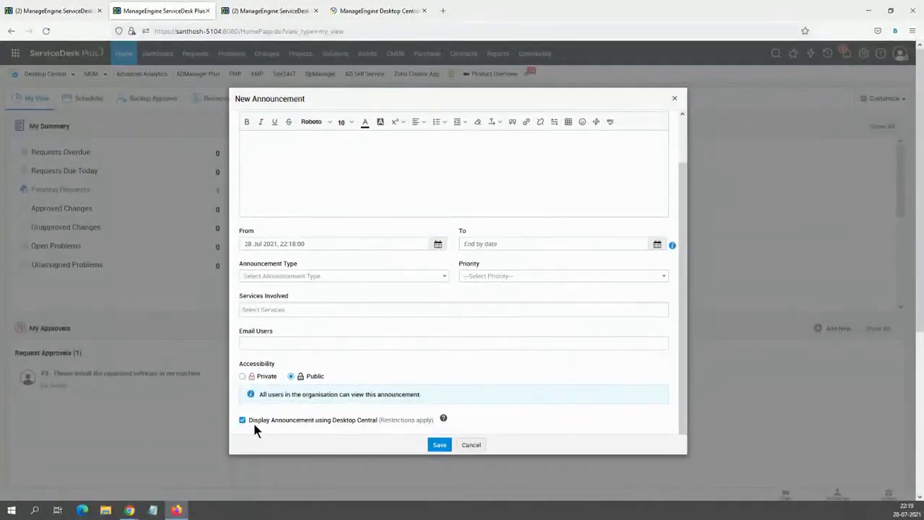
{"action": "left_click_drag", "start_coordinate": [249, 422], "coordinate": [379, 428]}
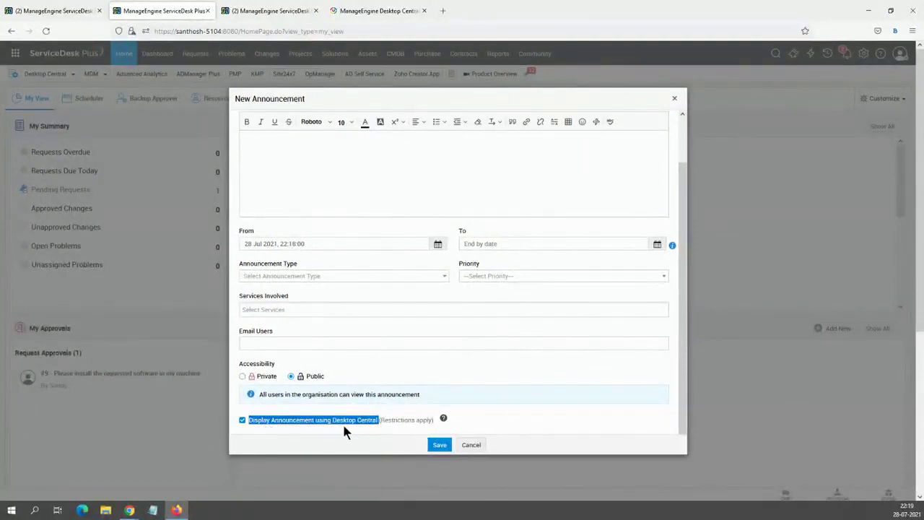
{"action": "left_click", "coordinate": [471, 445]}
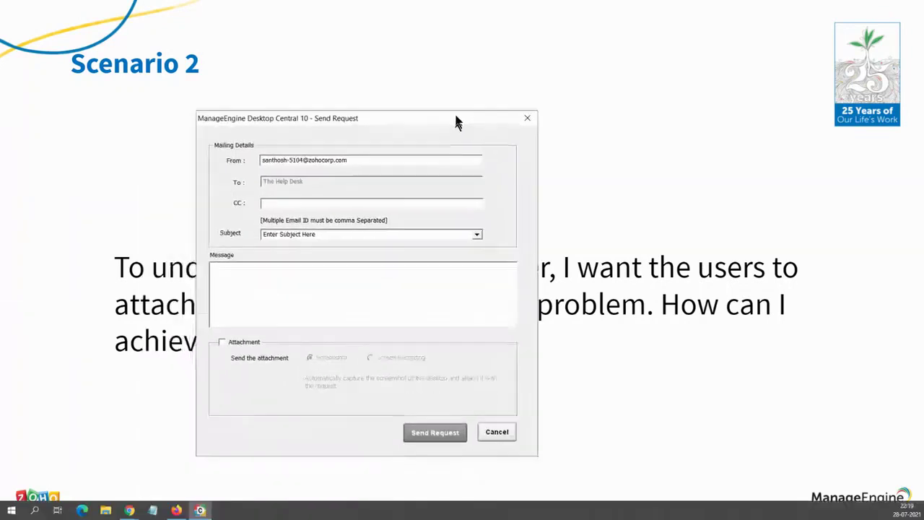
Choose Unable to Print as the subject of the help desk request in Desktop Central's Send Request window.
{"action": "left_click", "coordinate": [344, 178]}
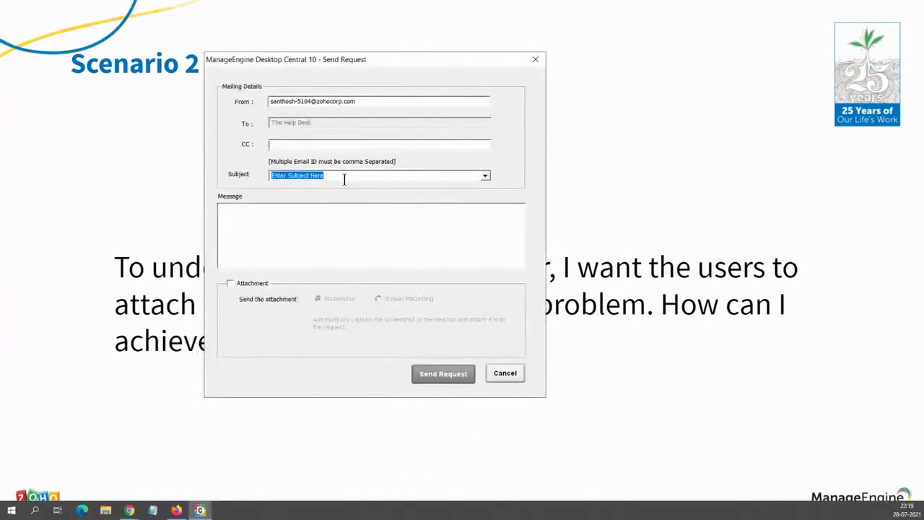
{"action": "left_click", "coordinate": [485, 176]}
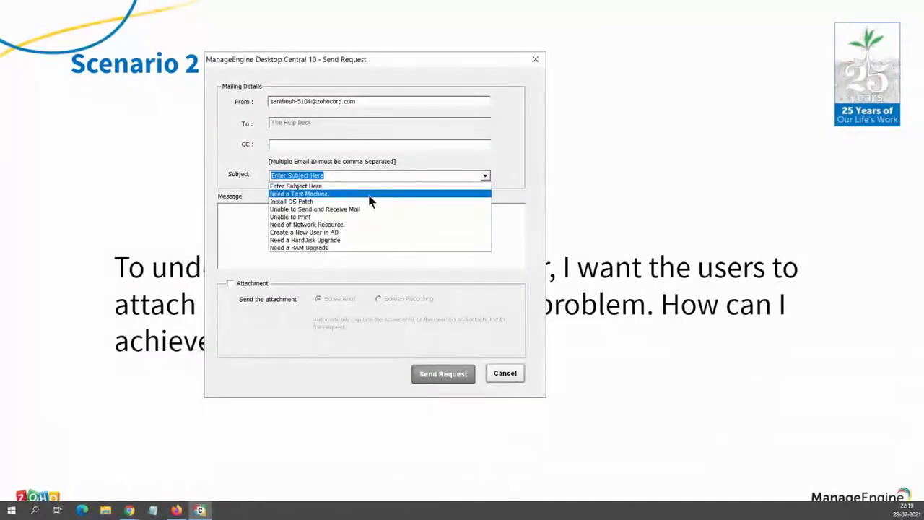
{"action": "left_click", "coordinate": [363, 217]}
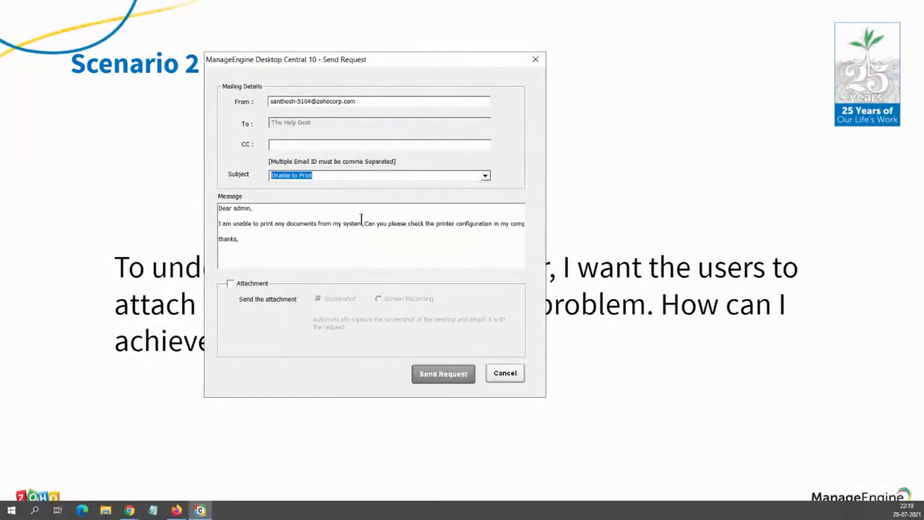
Record a short screen recording as the request's attachment and send the request to the help desk.
{"action": "left_click", "coordinate": [229, 285]}
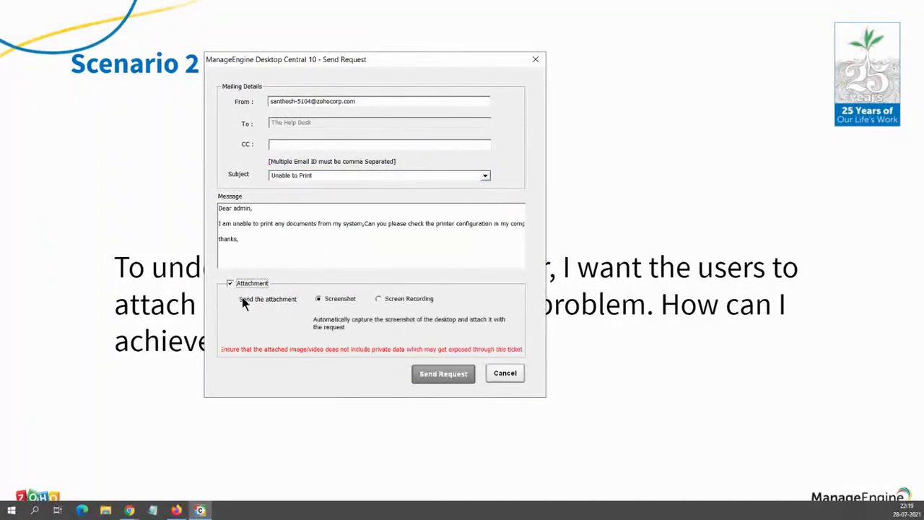
{"action": "left_click", "coordinate": [379, 298]}
{"action": "left_click", "coordinate": [355, 324]}
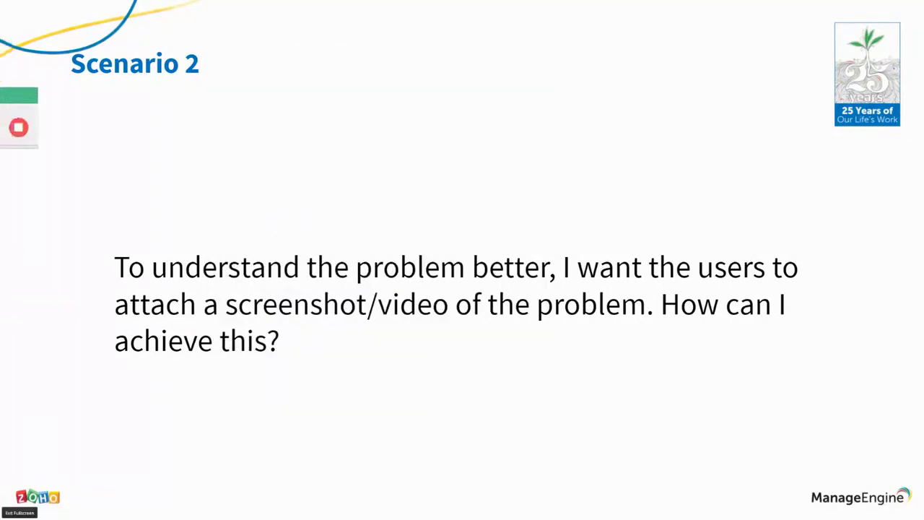
{"action": "left_click_drag", "start_coordinate": [7, 45], "coordinate": [417, 109]}
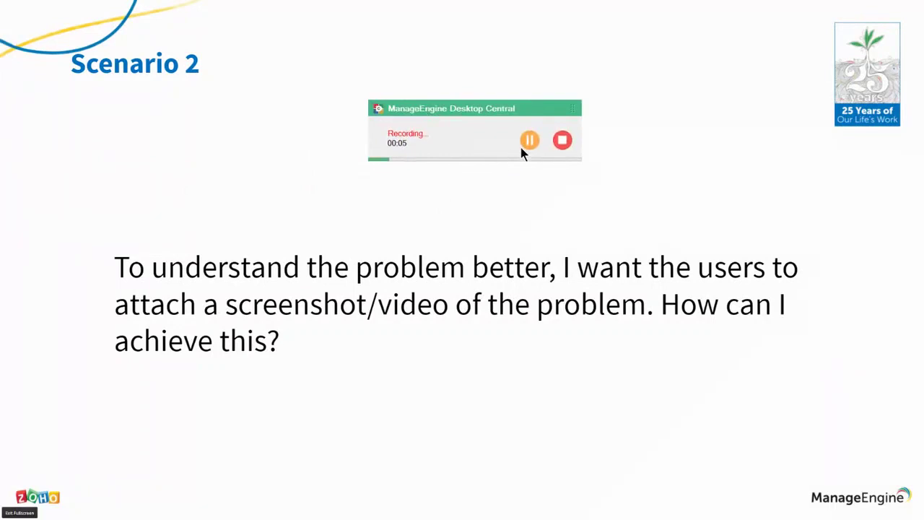
{"action": "left_click", "coordinate": [563, 141]}
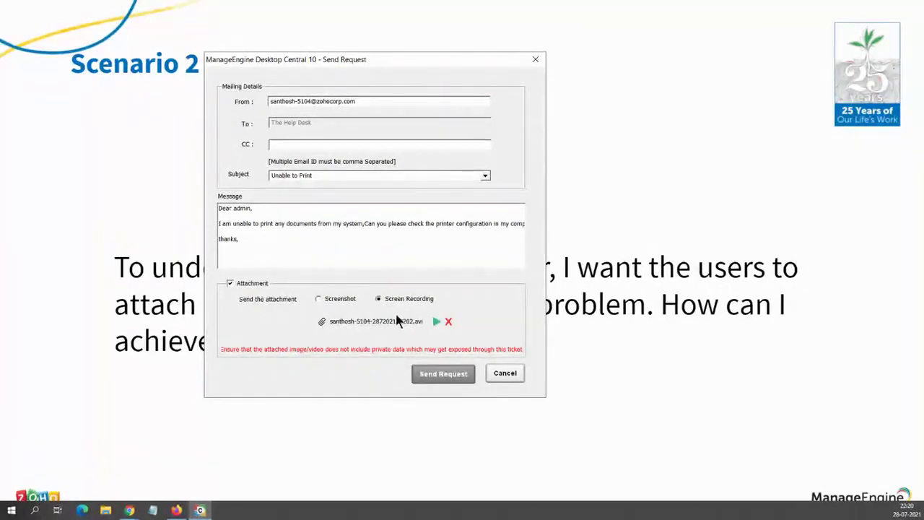
{"action": "left_click", "coordinate": [444, 375]}
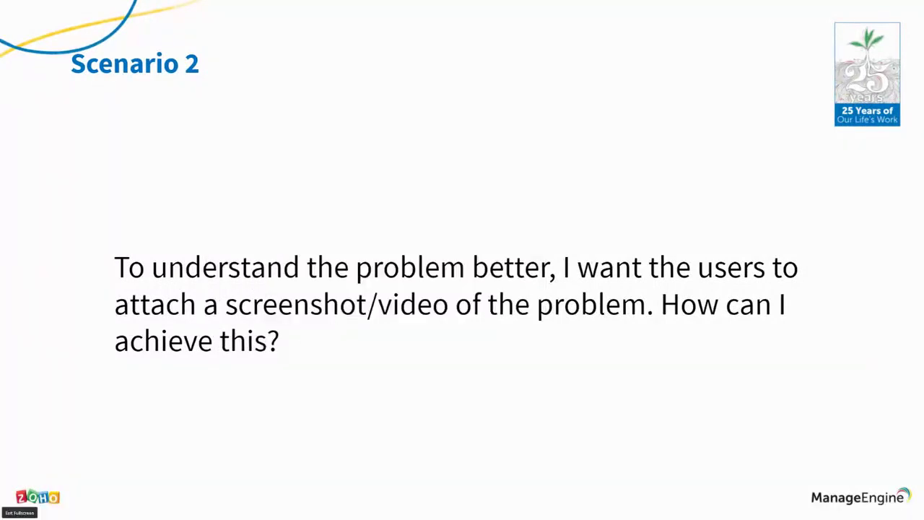
Switch back to ServiceDesk Plus, open the newest [MEDC]Unable to Print request, and check its description and attachment.
{"action": "key", "text": "alt+Tab"}
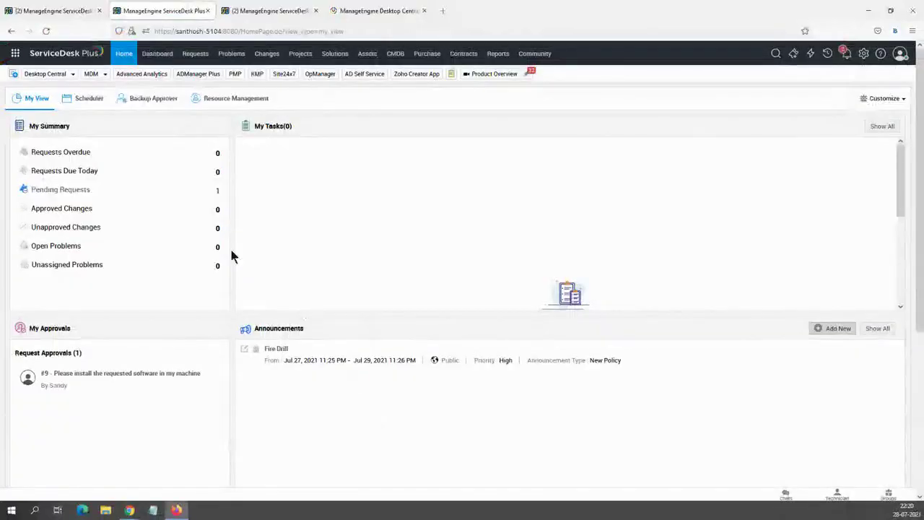
{"action": "left_click", "coordinate": [195, 55]}
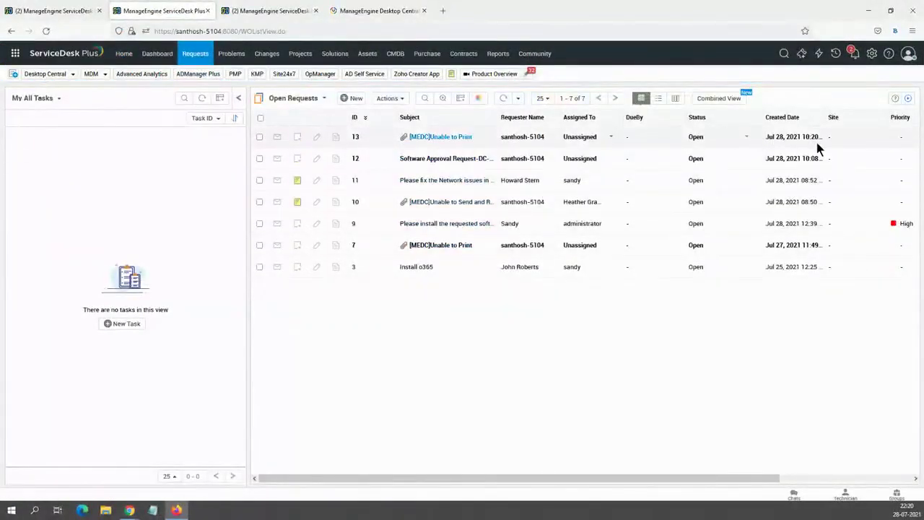
{"action": "left_click", "coordinate": [452, 138]}
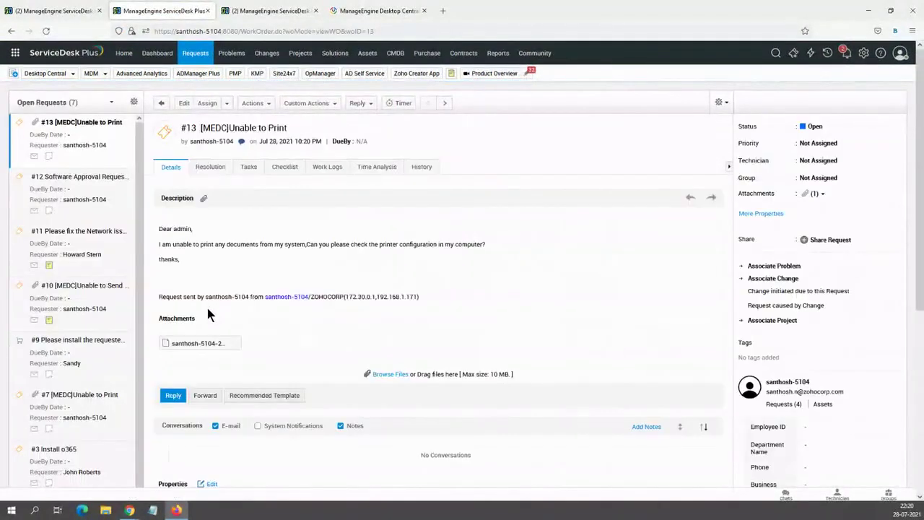
{"action": "mouse_move", "coordinate": [211, 344]}
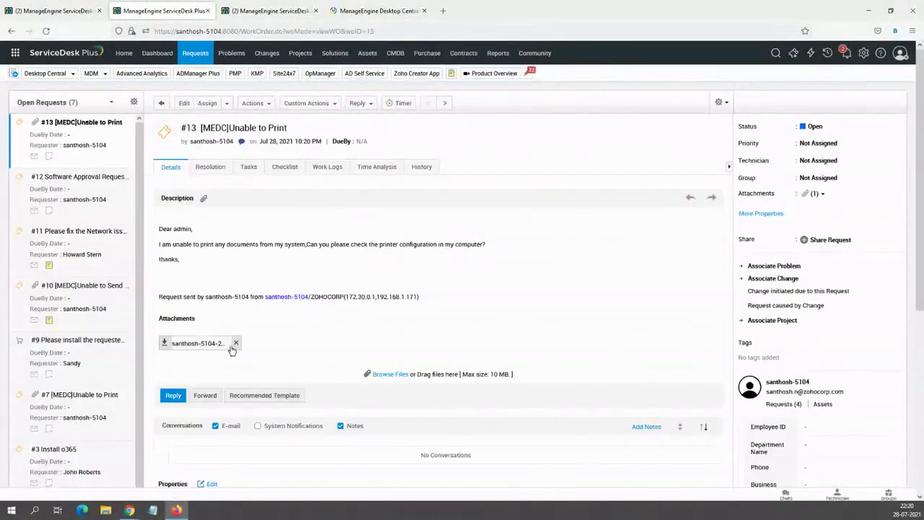